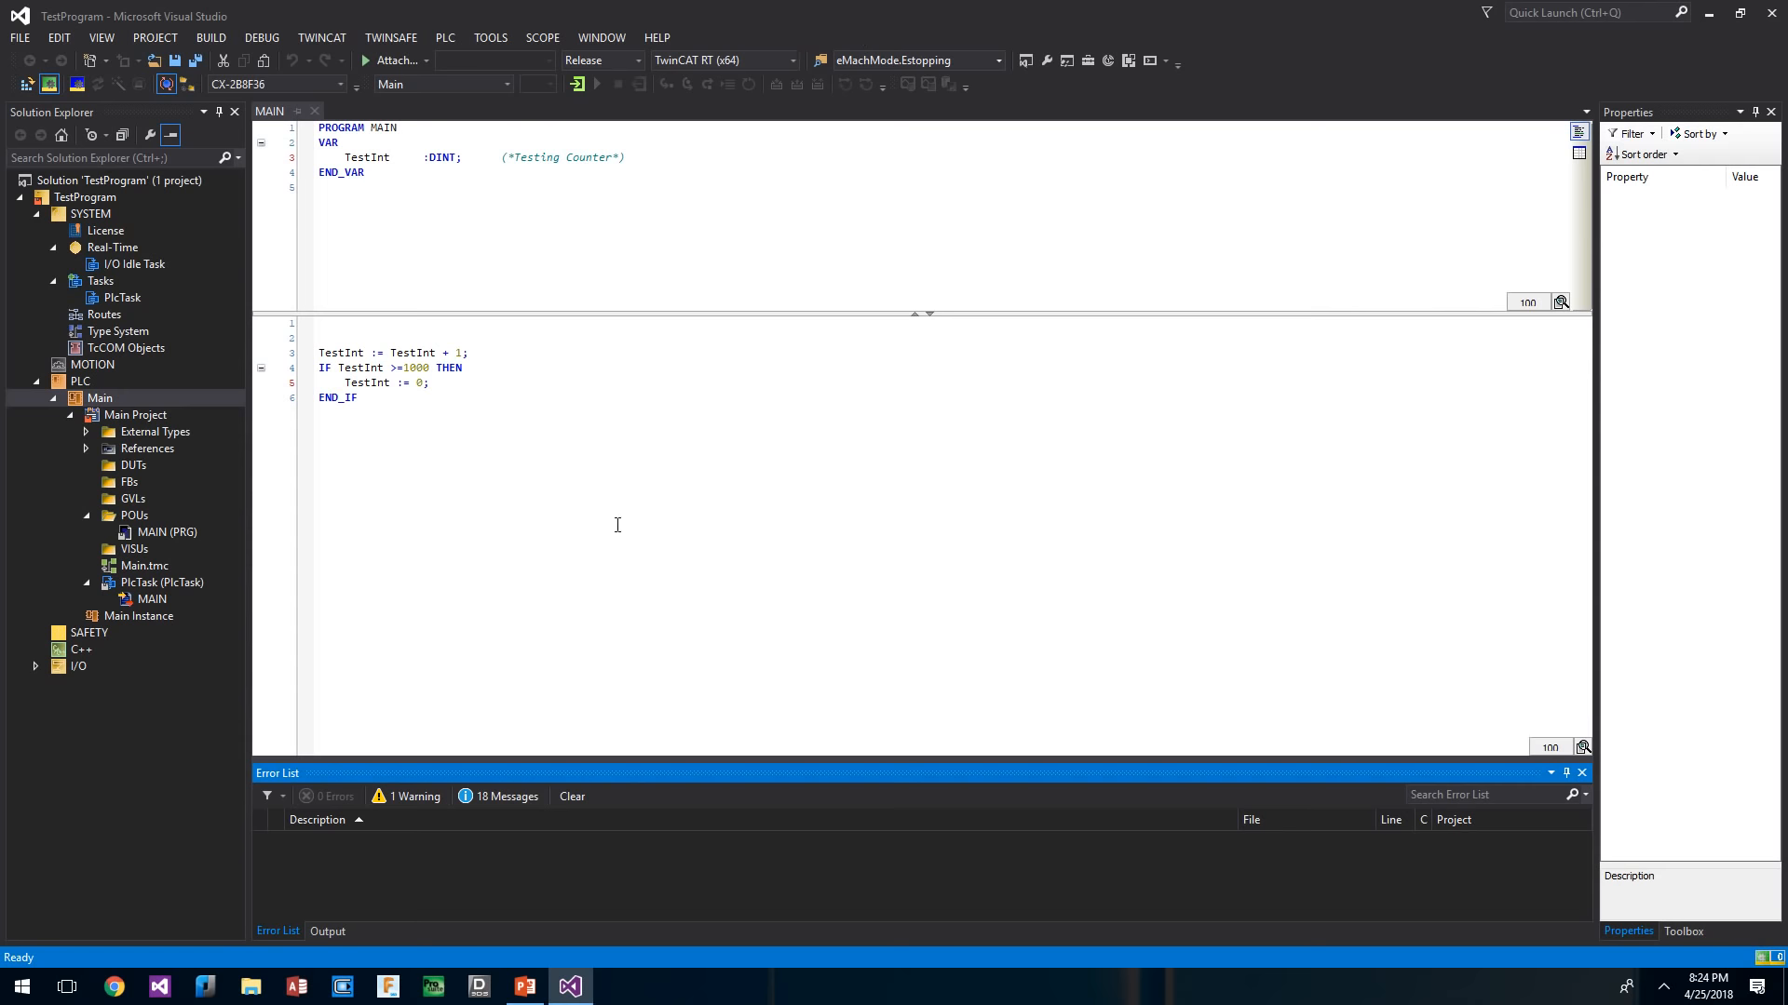
drag(531, 382, 534, 391)
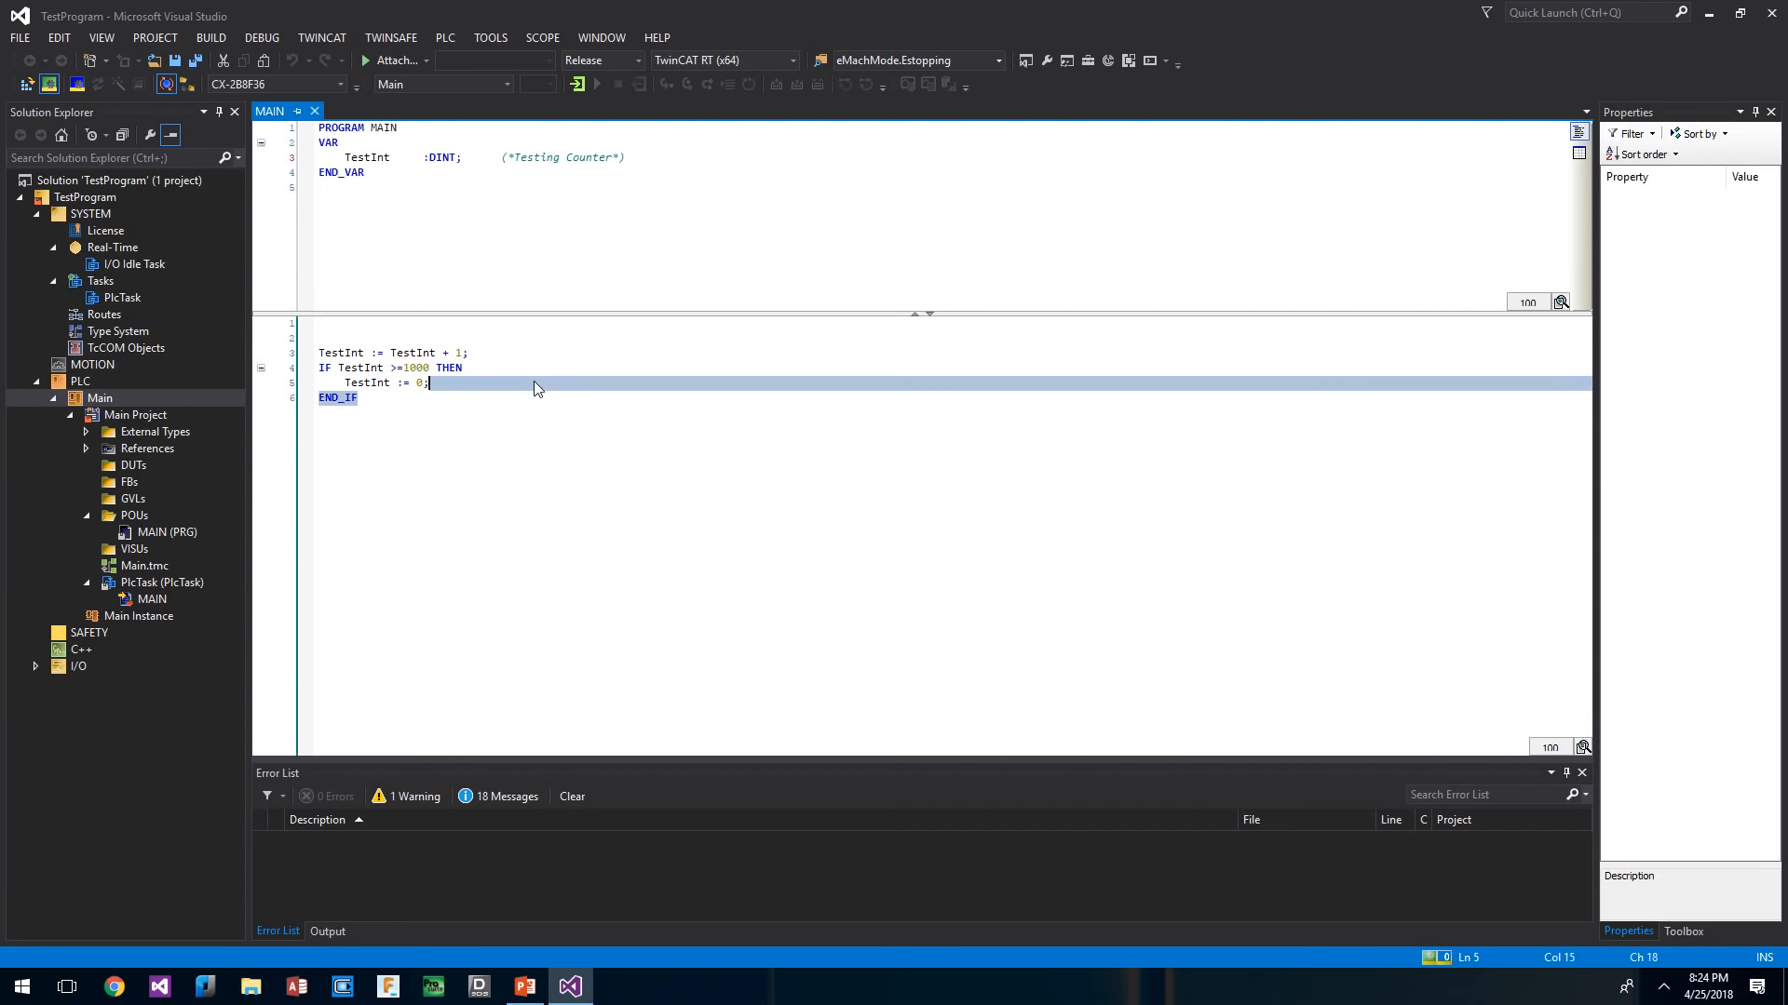
click(471, 463)
click(429, 343)
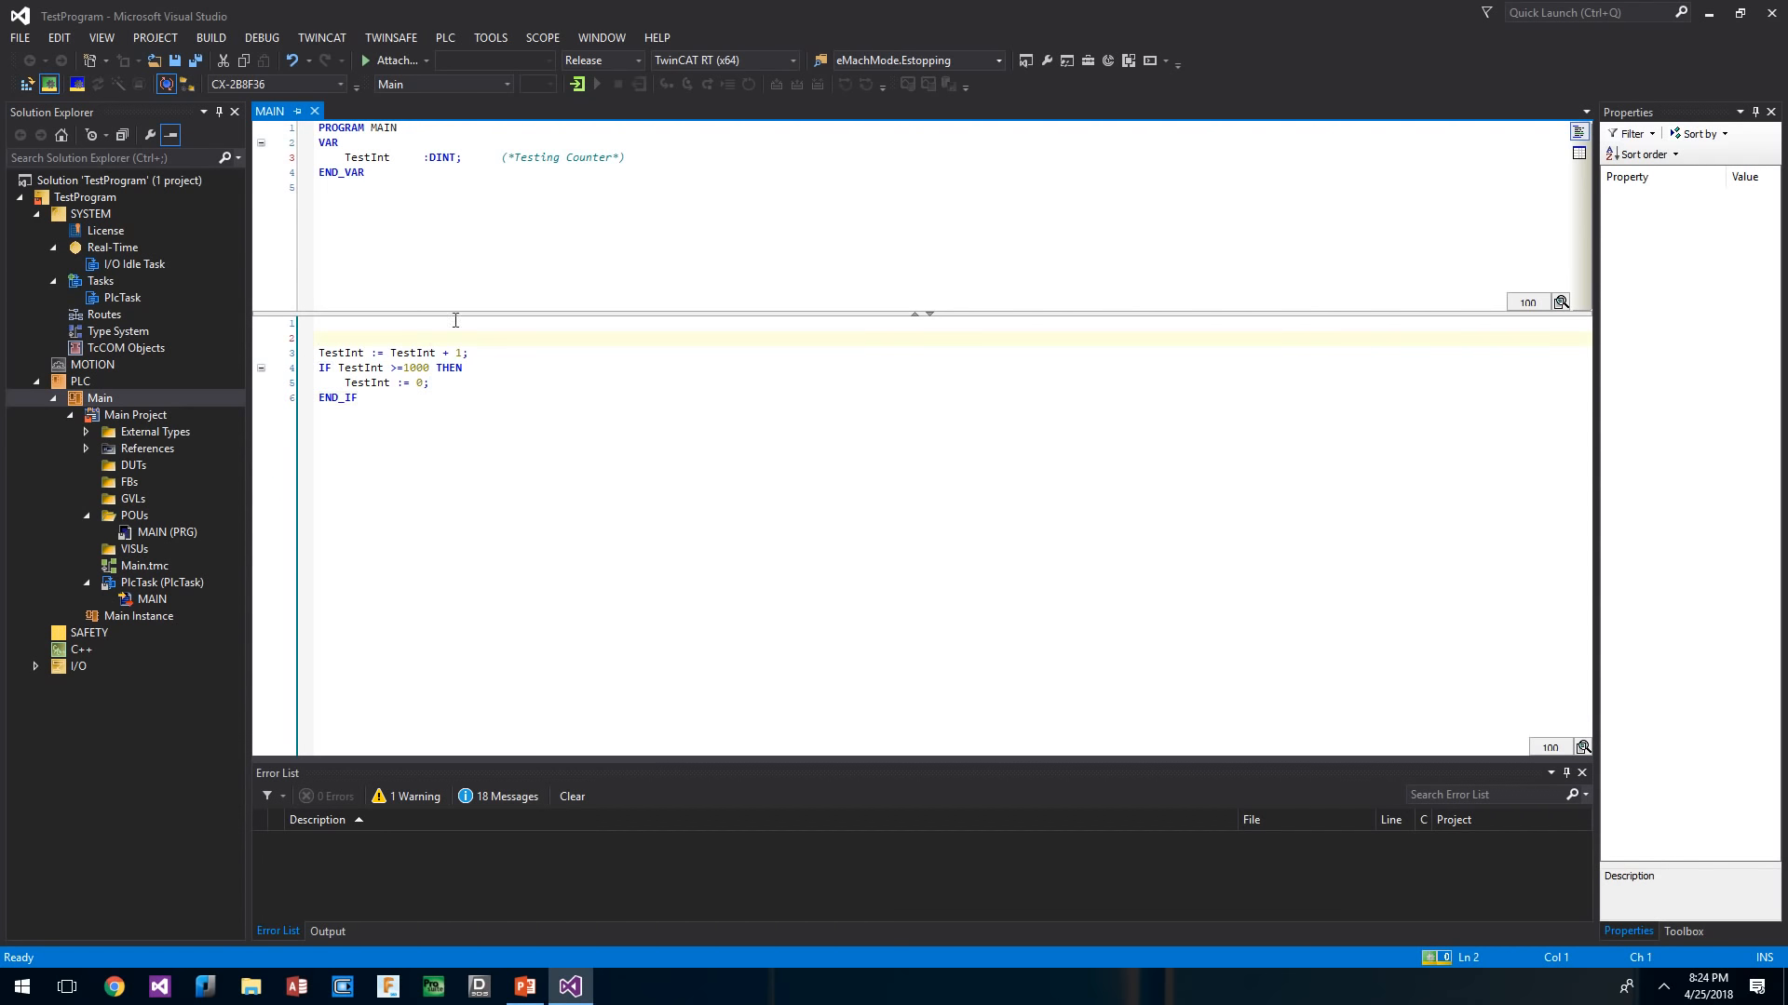
- Restart the TwinCAT system in Run Mode
click(851, 618)
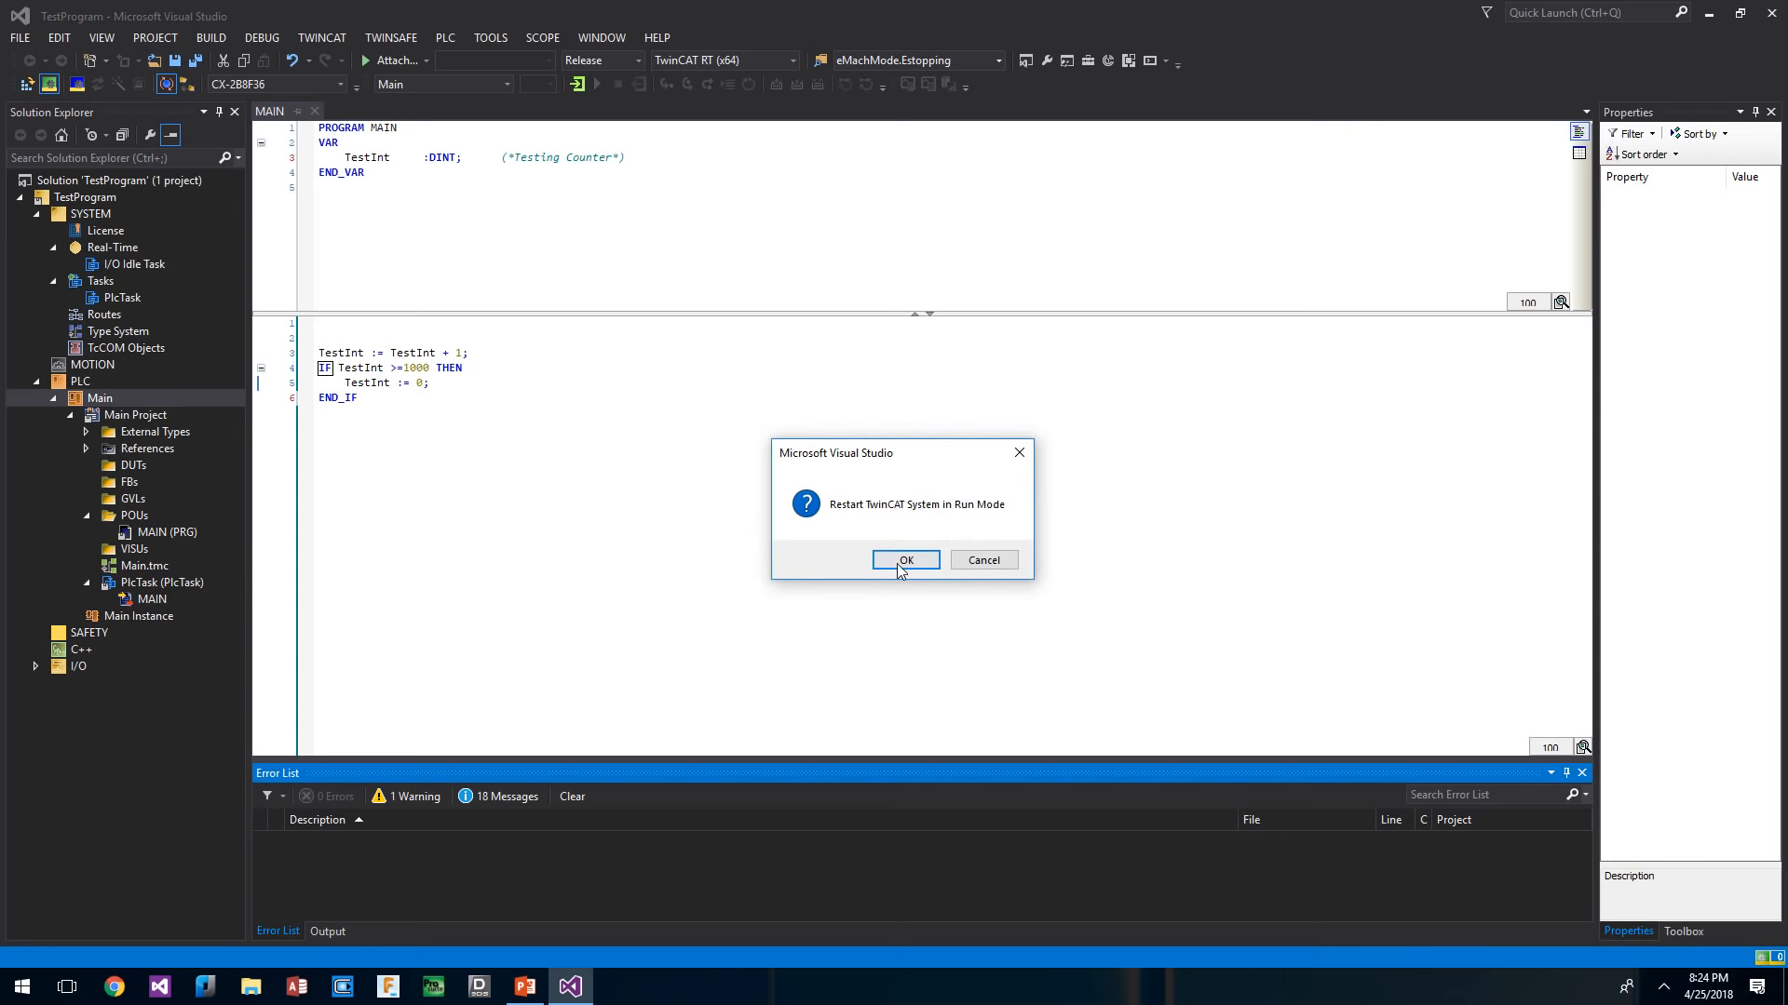
click(899, 562)
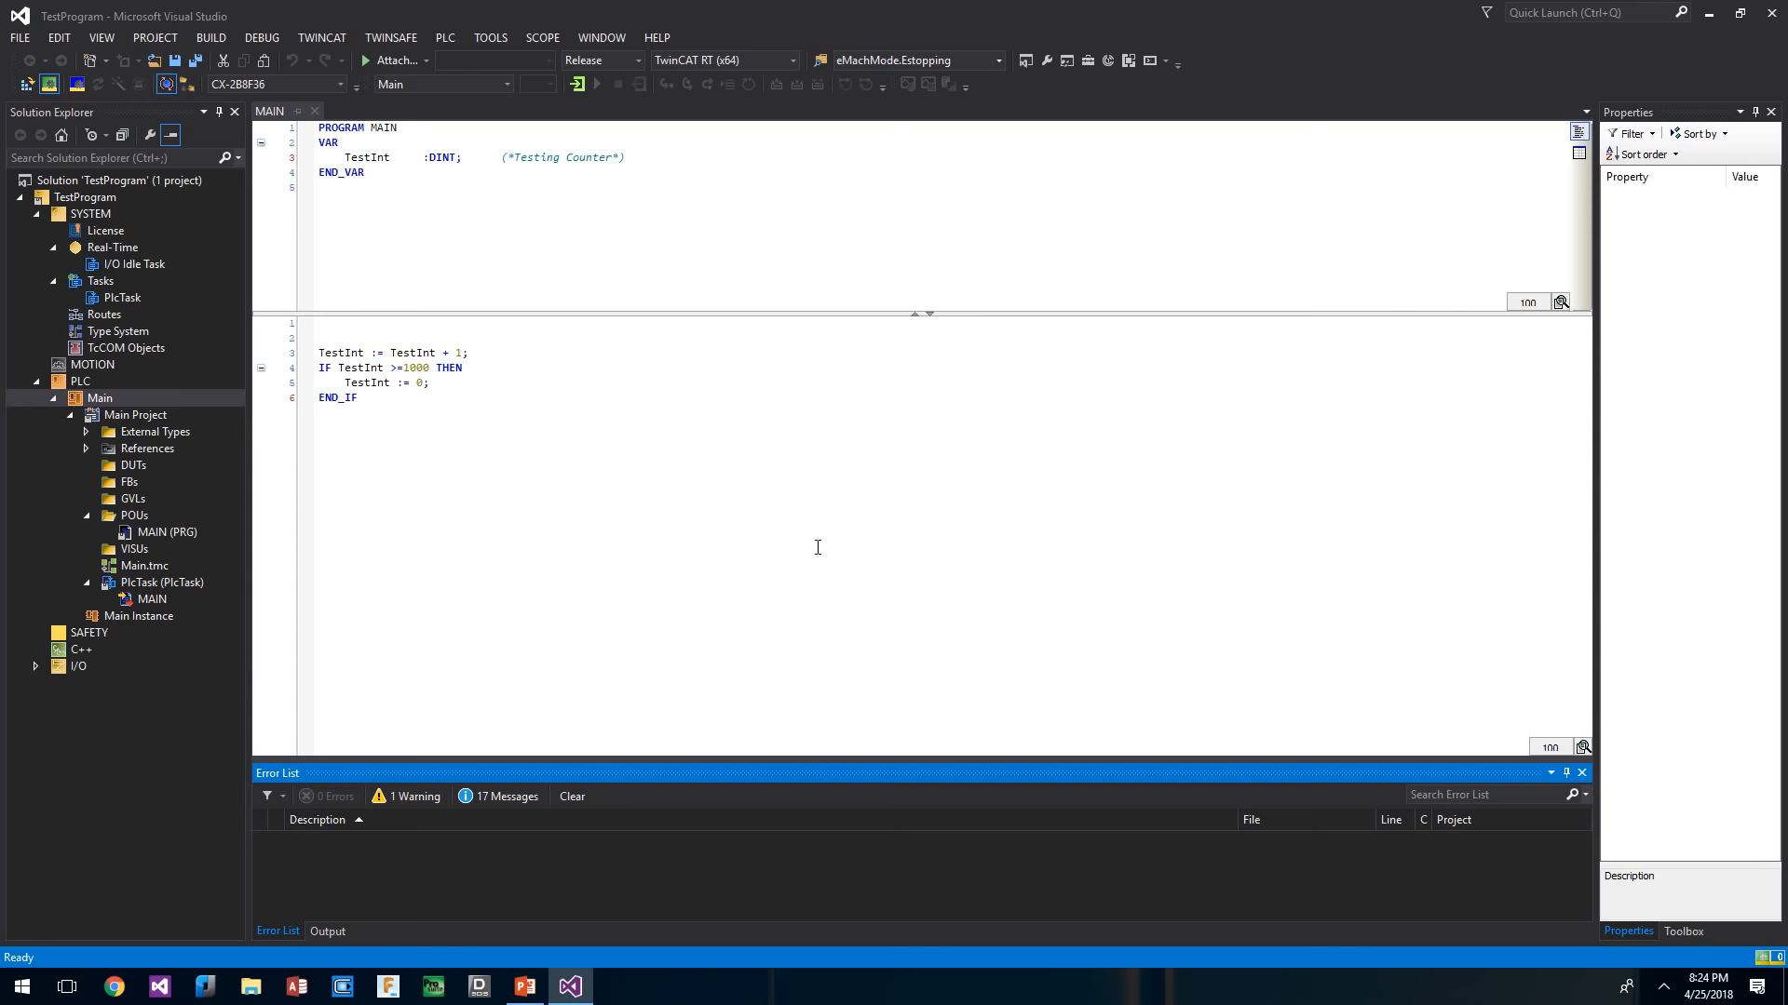
- Log in to the PLC, creating application Port_851 on the device with a download, and start the program
click(753, 489)
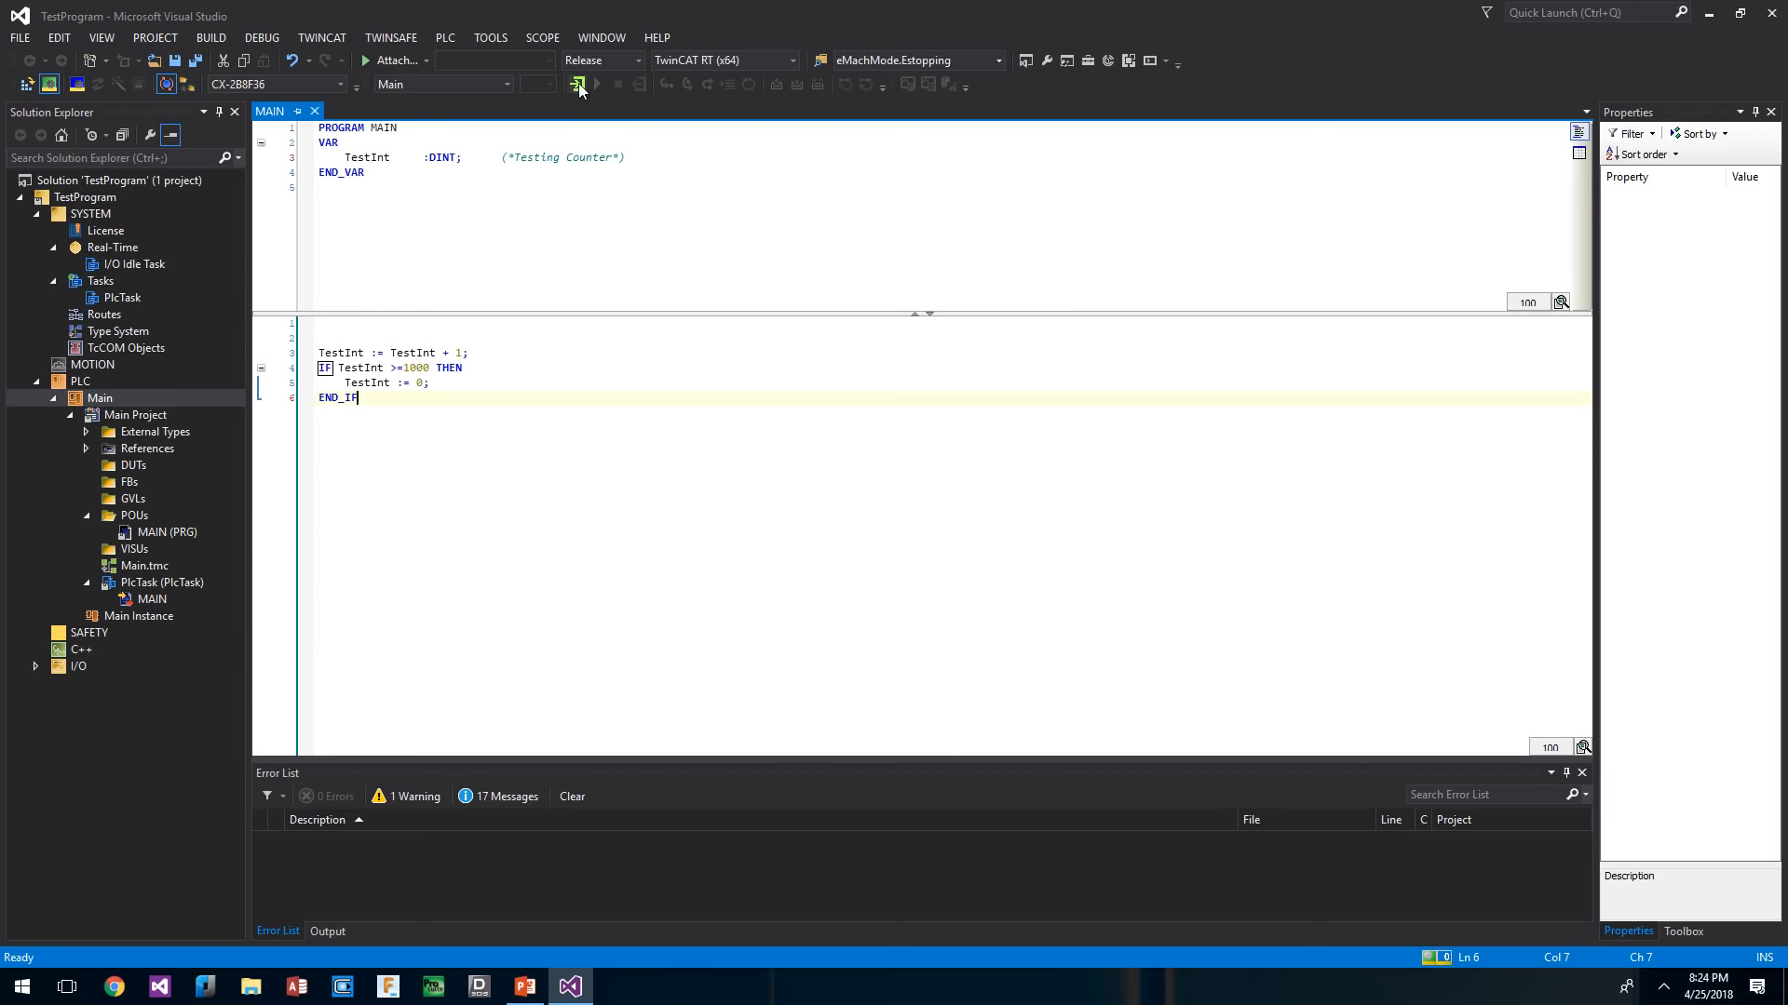
click(577, 84)
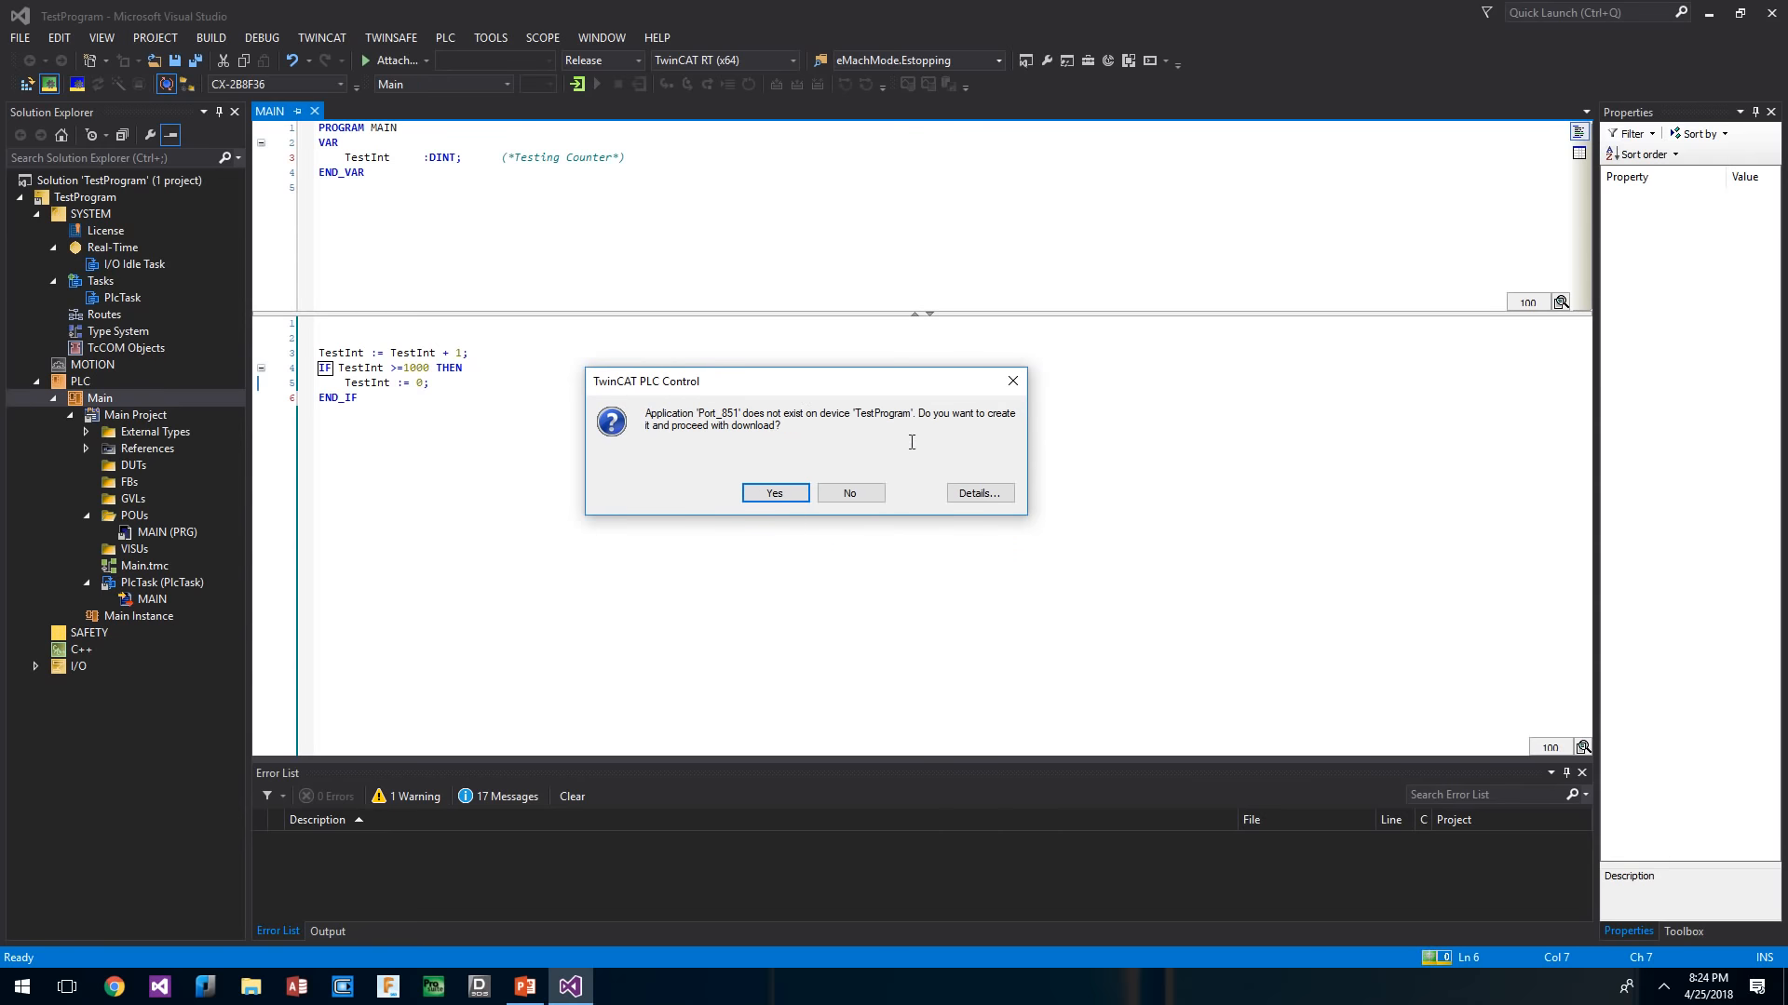
click(770, 500)
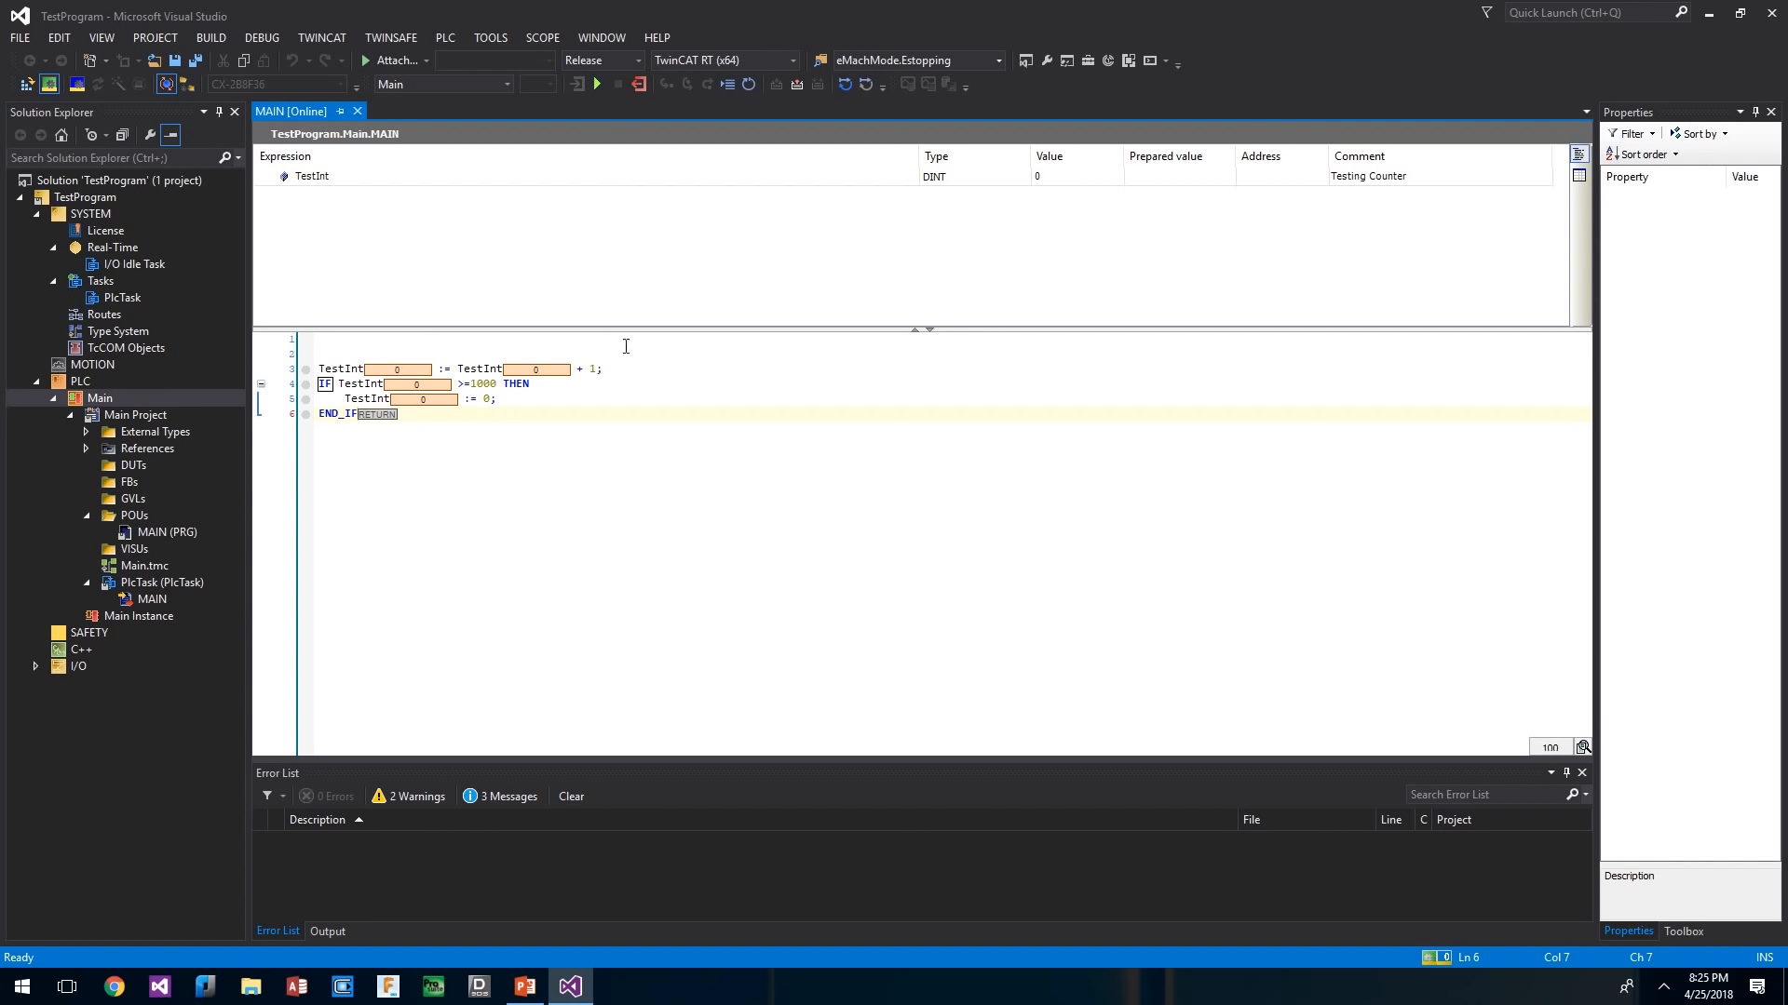
key(F5)
- Examine the online values of TestInt in the MAIN program's counter code
click(405, 370)
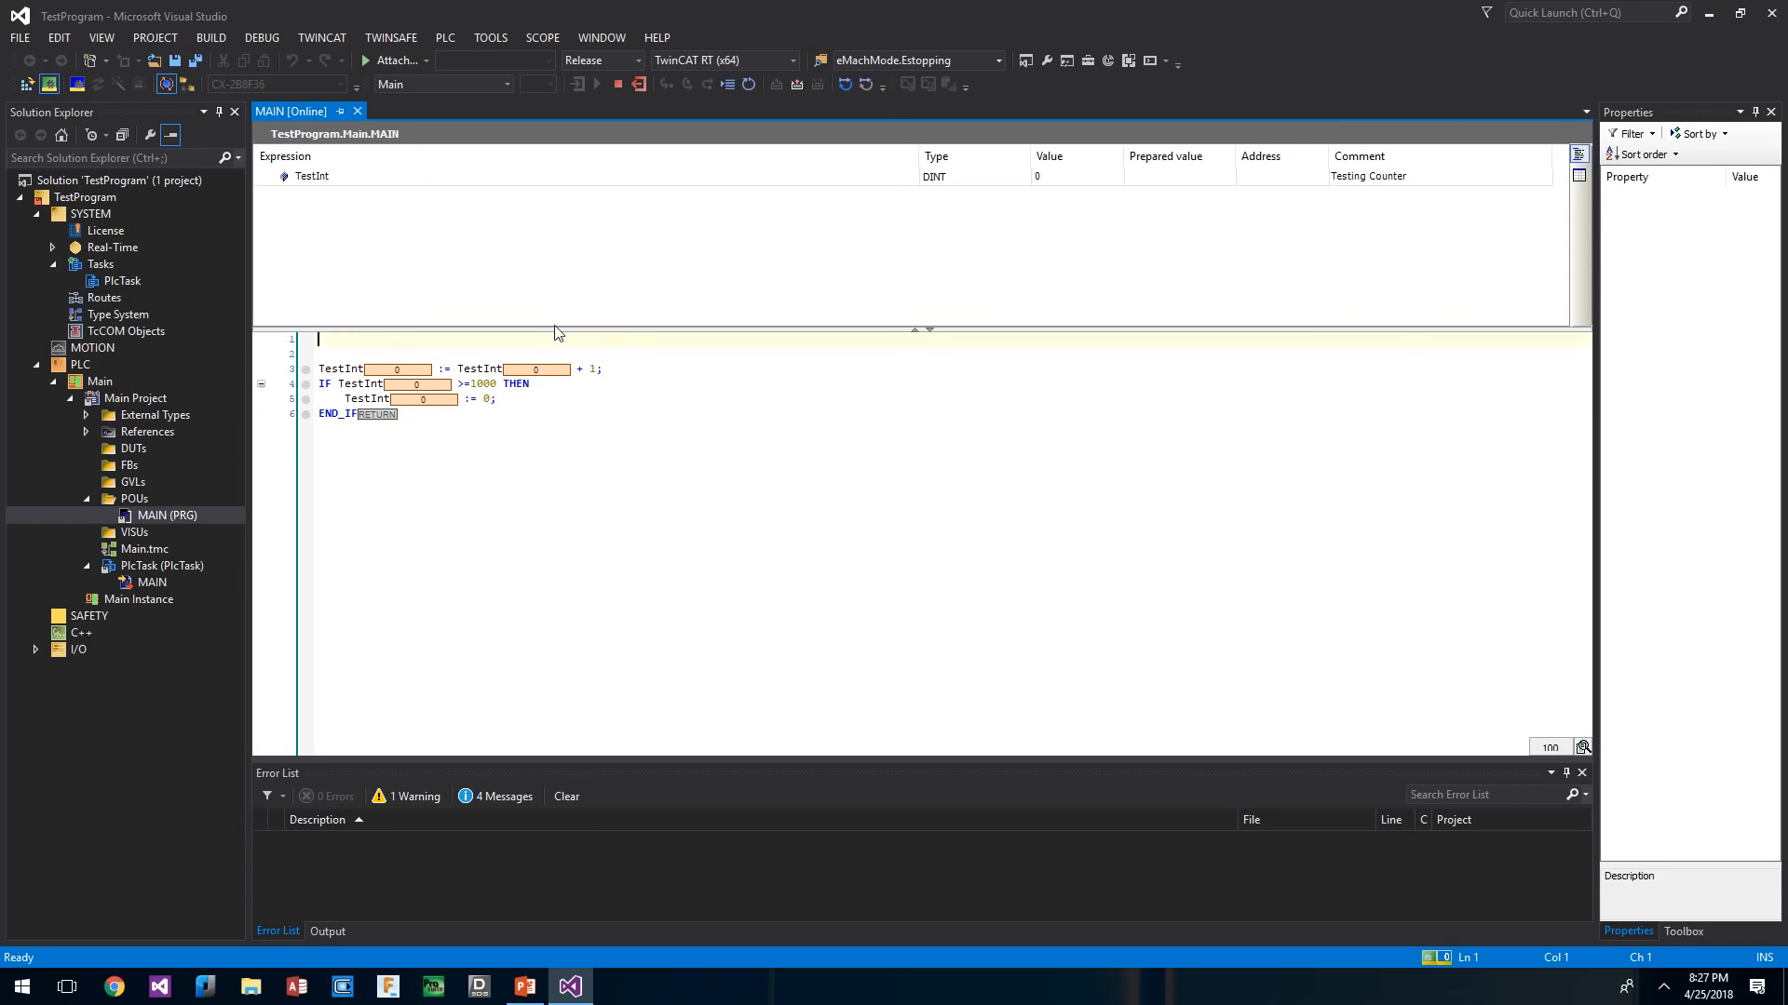
click(642, 371)
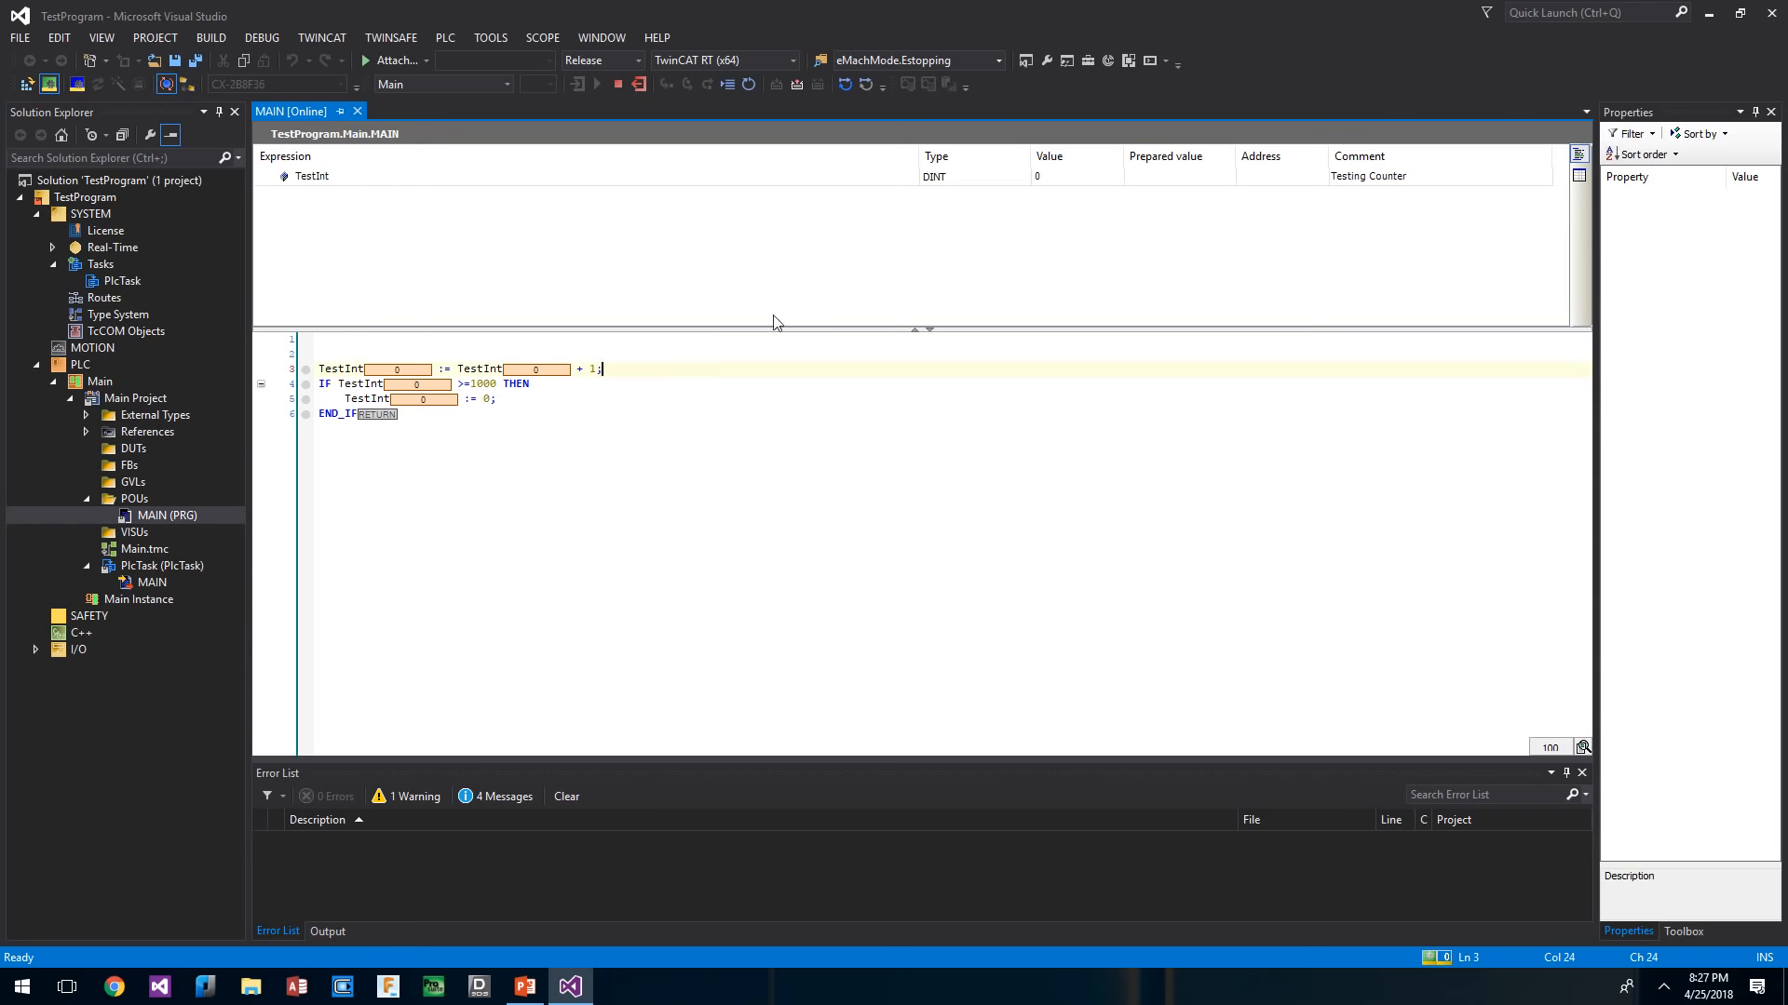
drag(445, 420, 315, 369)
click(623, 429)
drag(485, 424, 316, 370)
click(888, 441)
drag(436, 422, 298, 358)
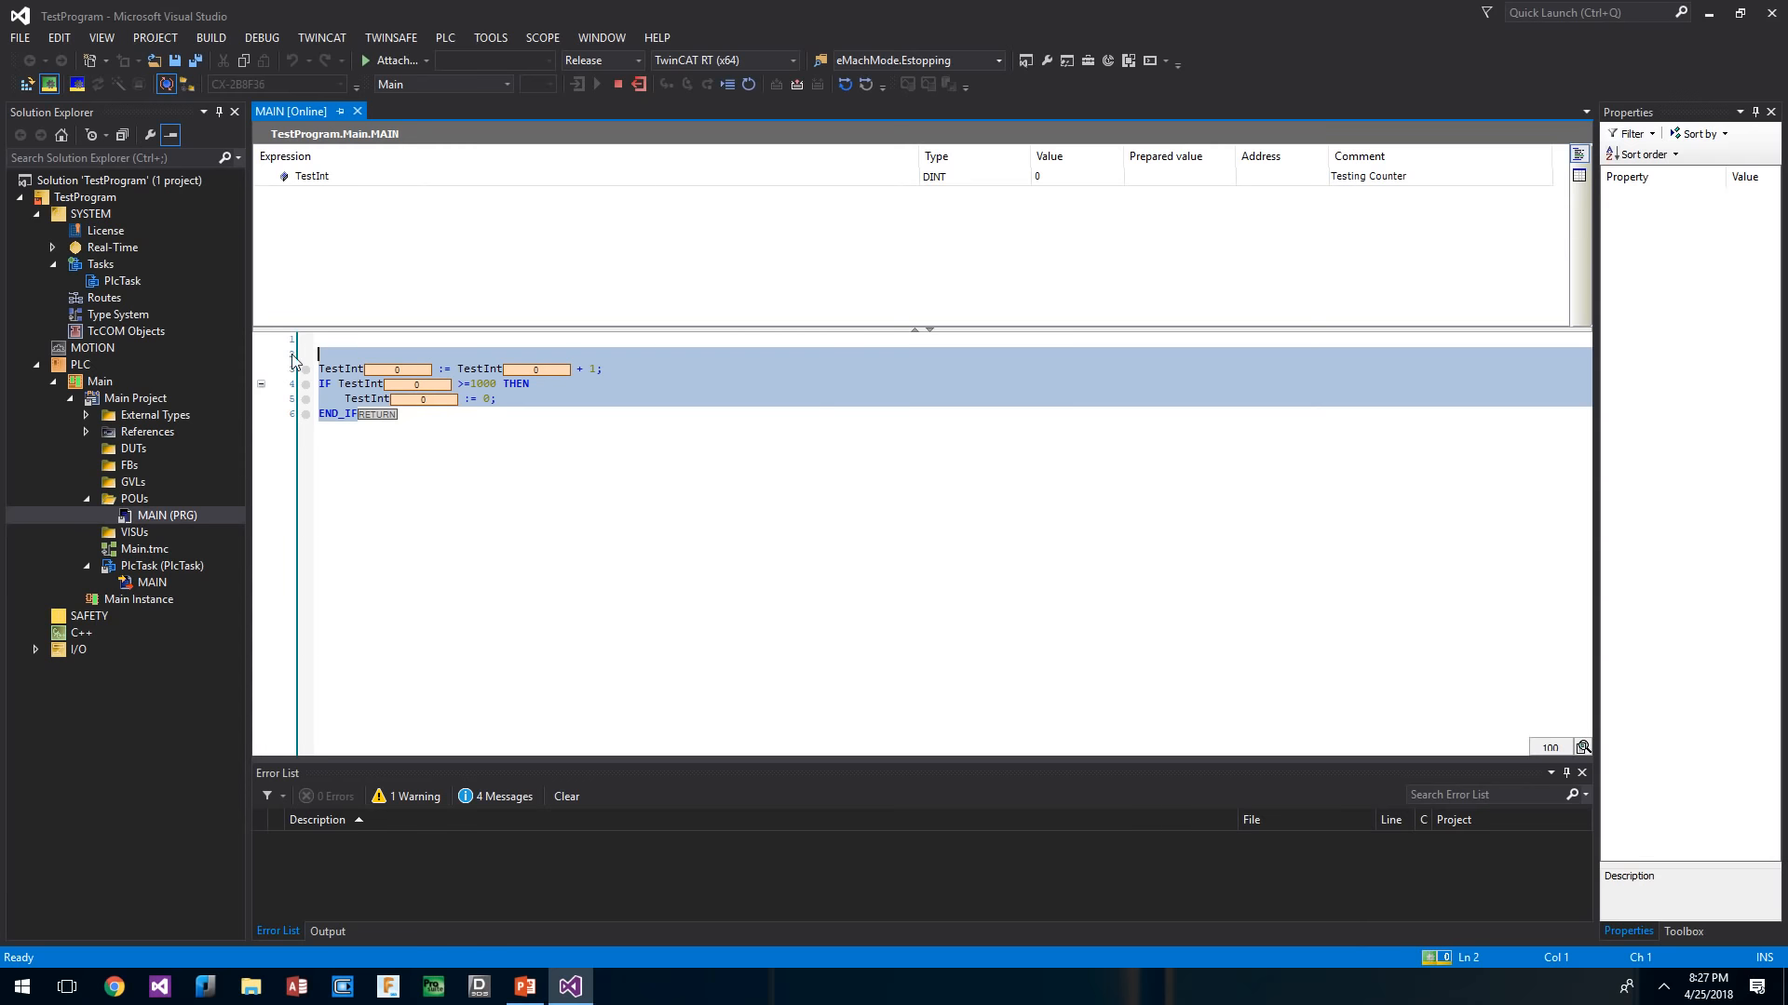
click(325, 342)
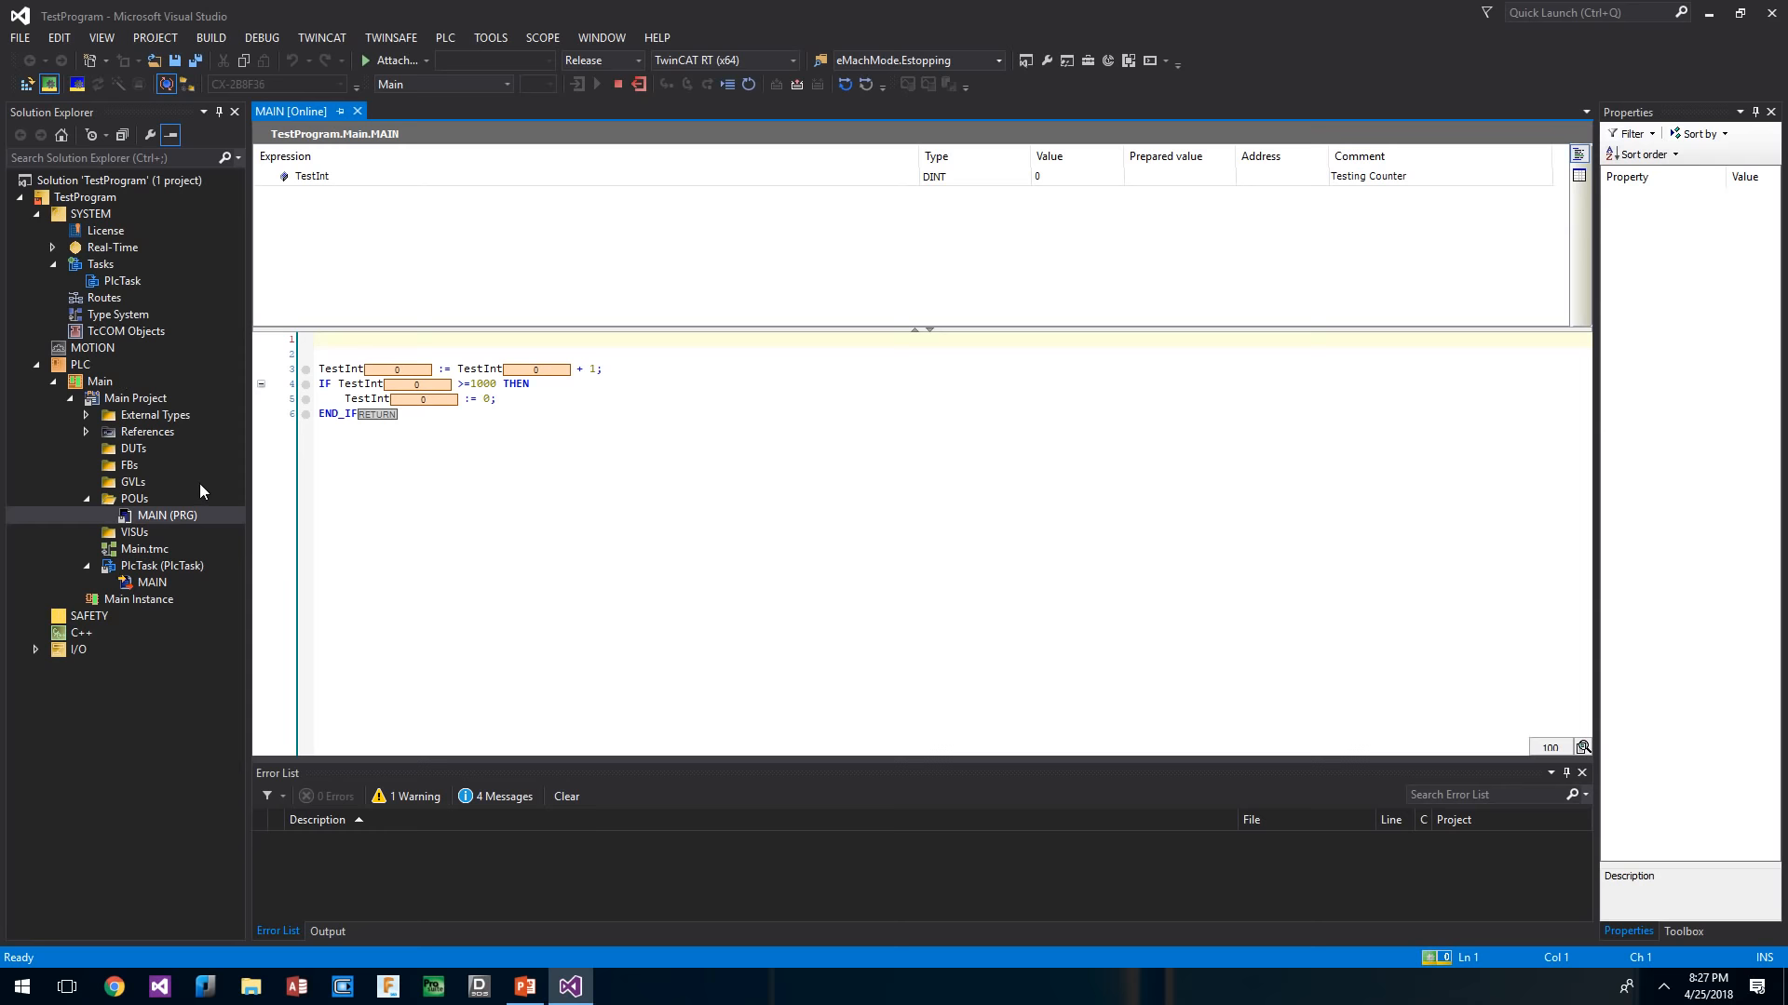
- Widen the project tree and look through the External Types and References of the Main Project
drag(250, 492, 272, 492)
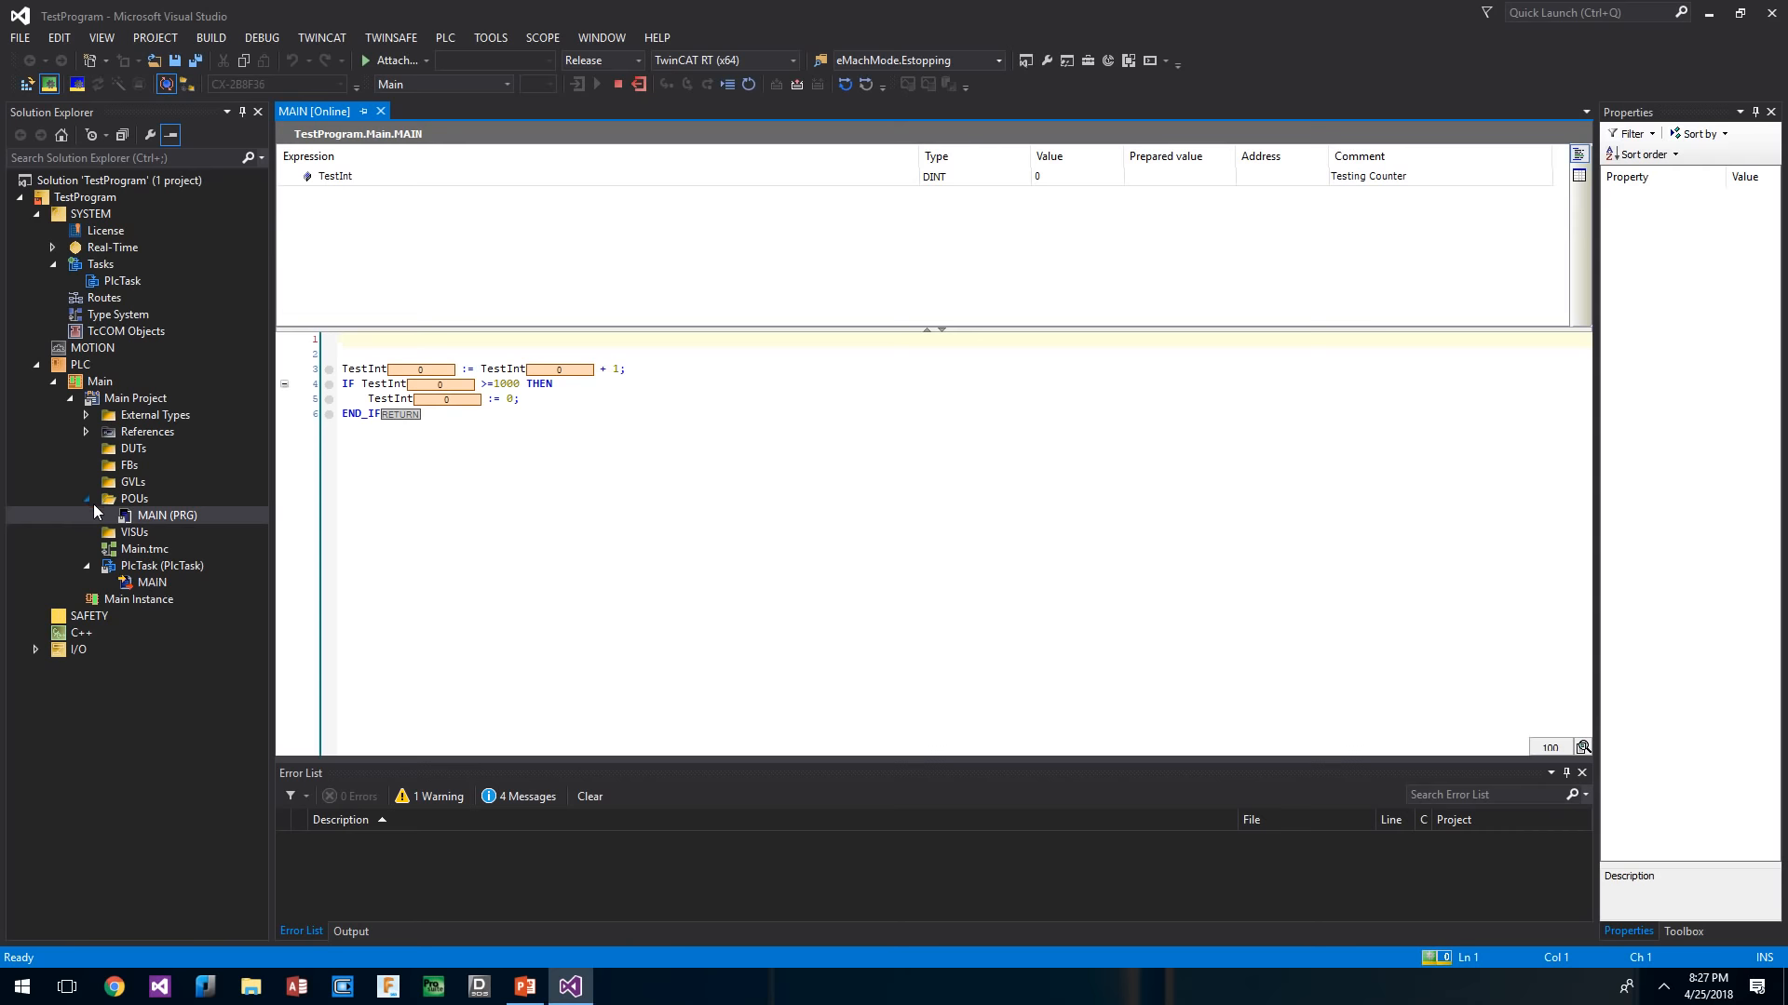
click(86, 416)
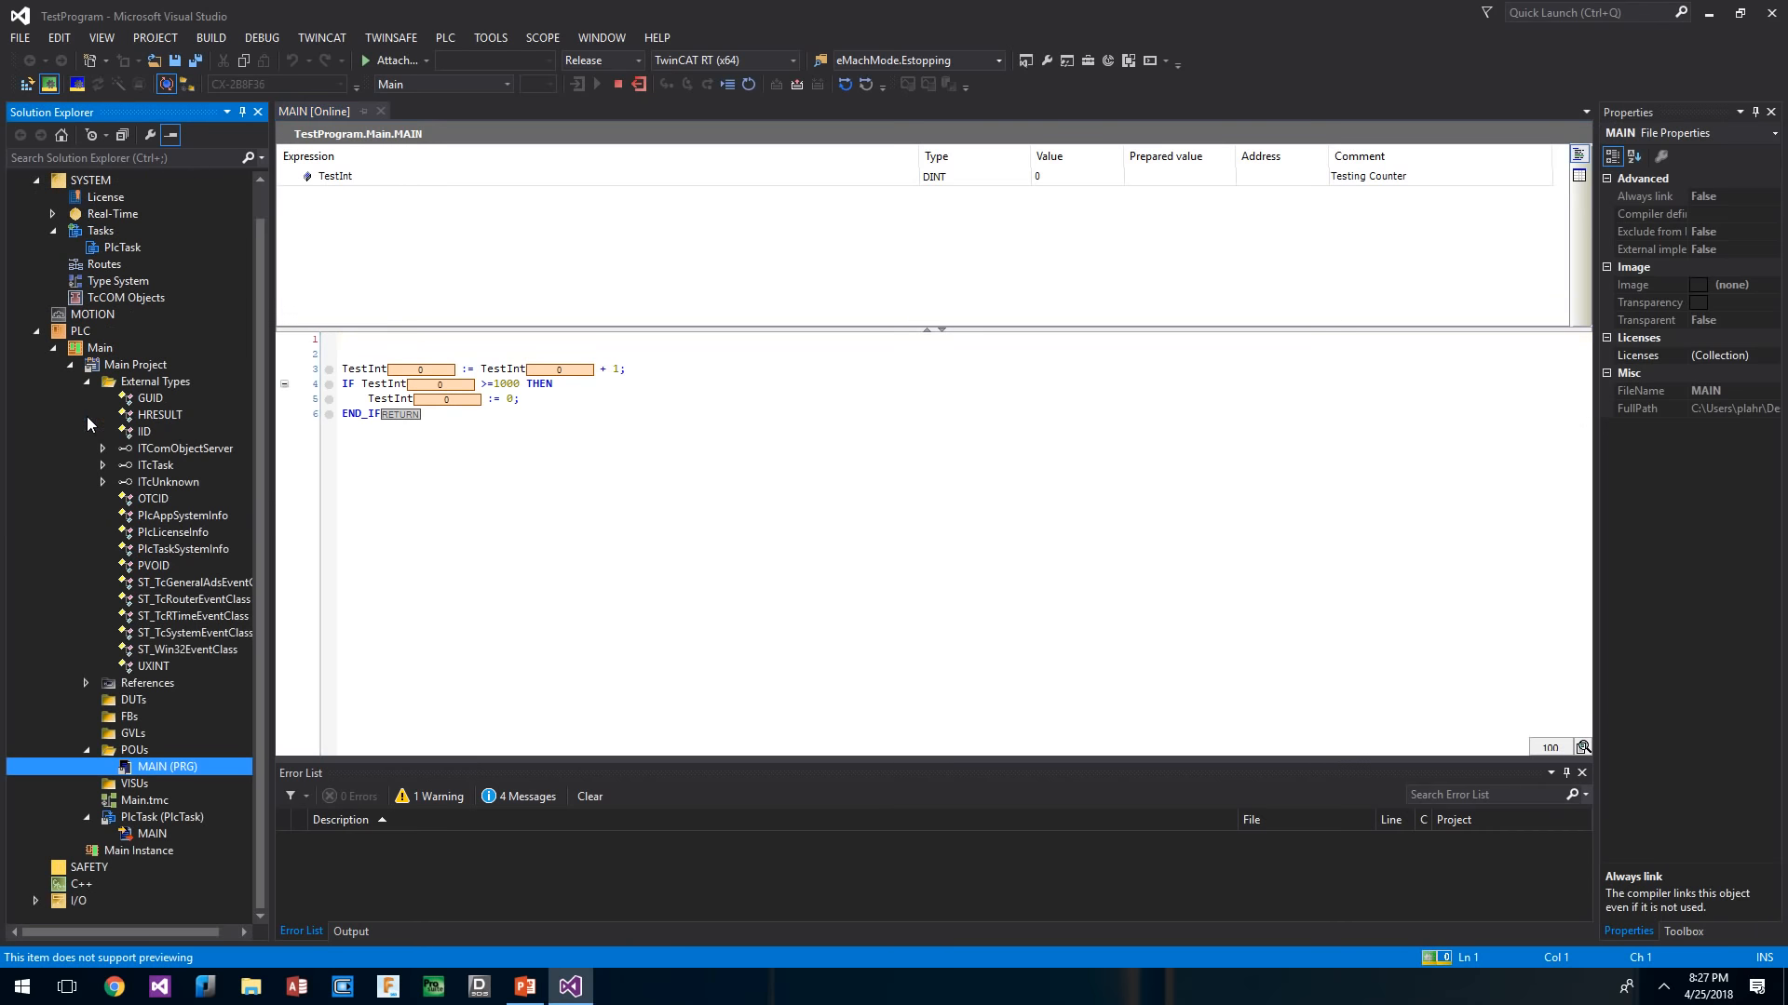
click(87, 415)
click(85, 432)
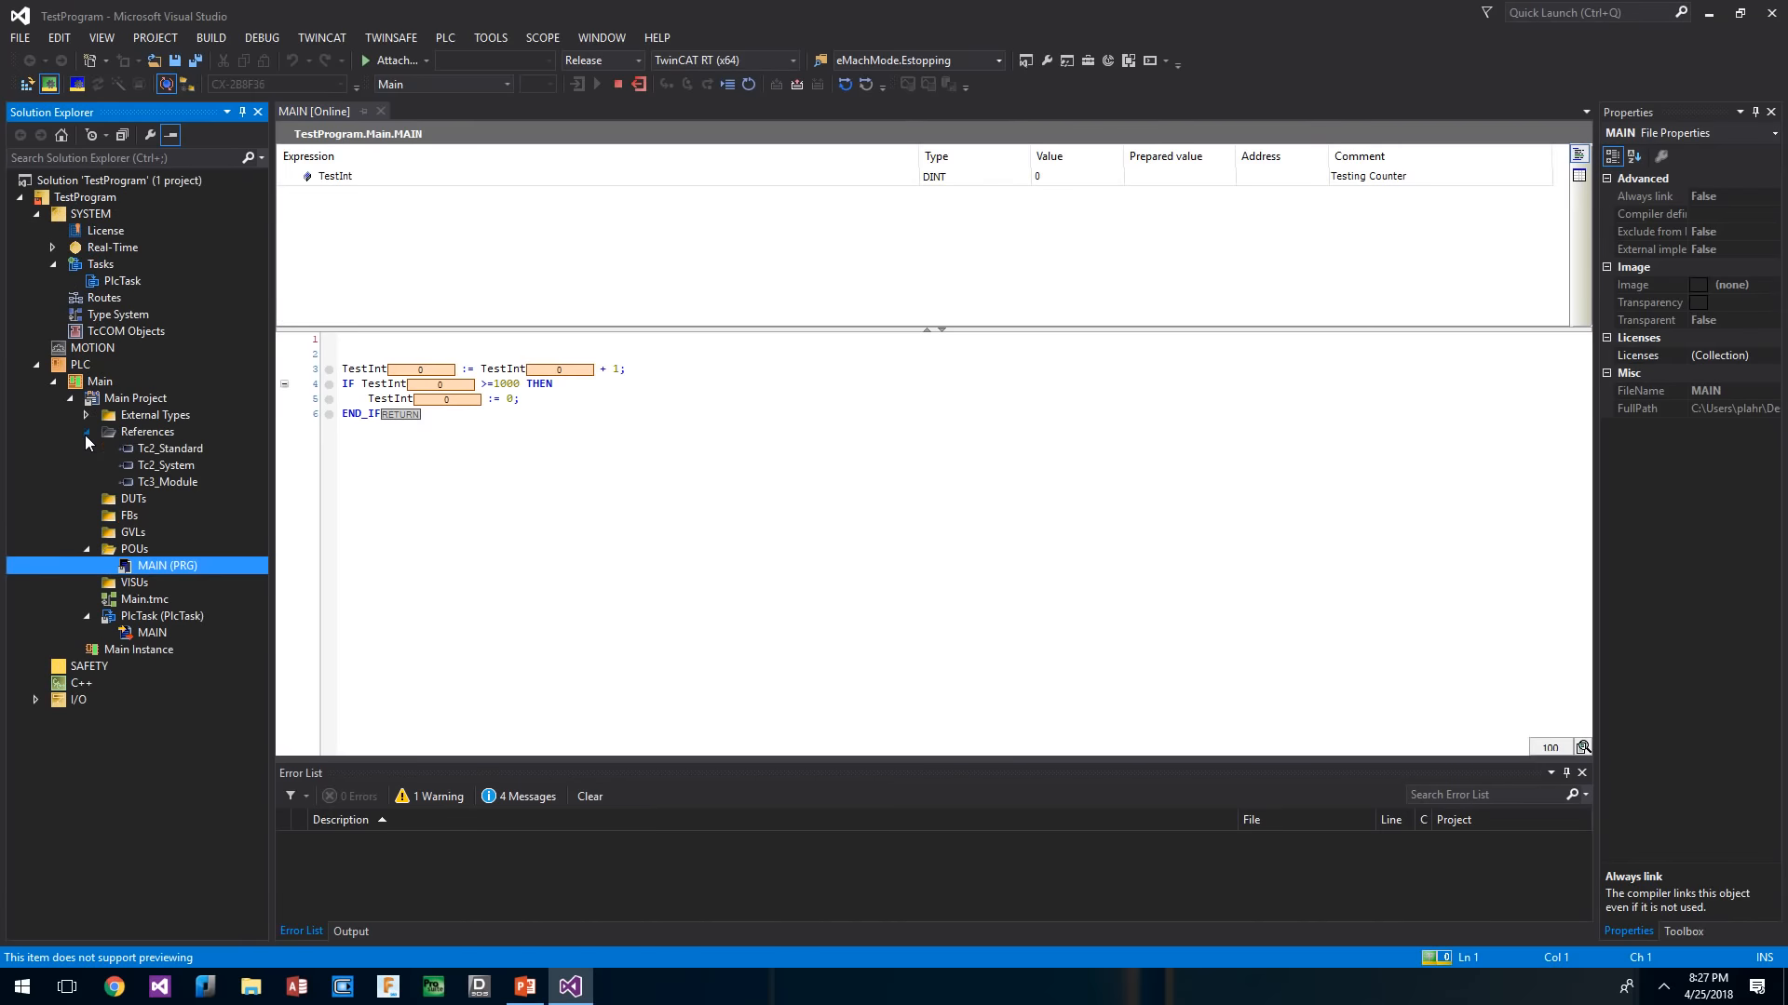
click(86, 432)
- View the online CPU load of the Real-Time tasks, and close that view and the MAIN editor
double_click(112, 247)
click(128, 266)
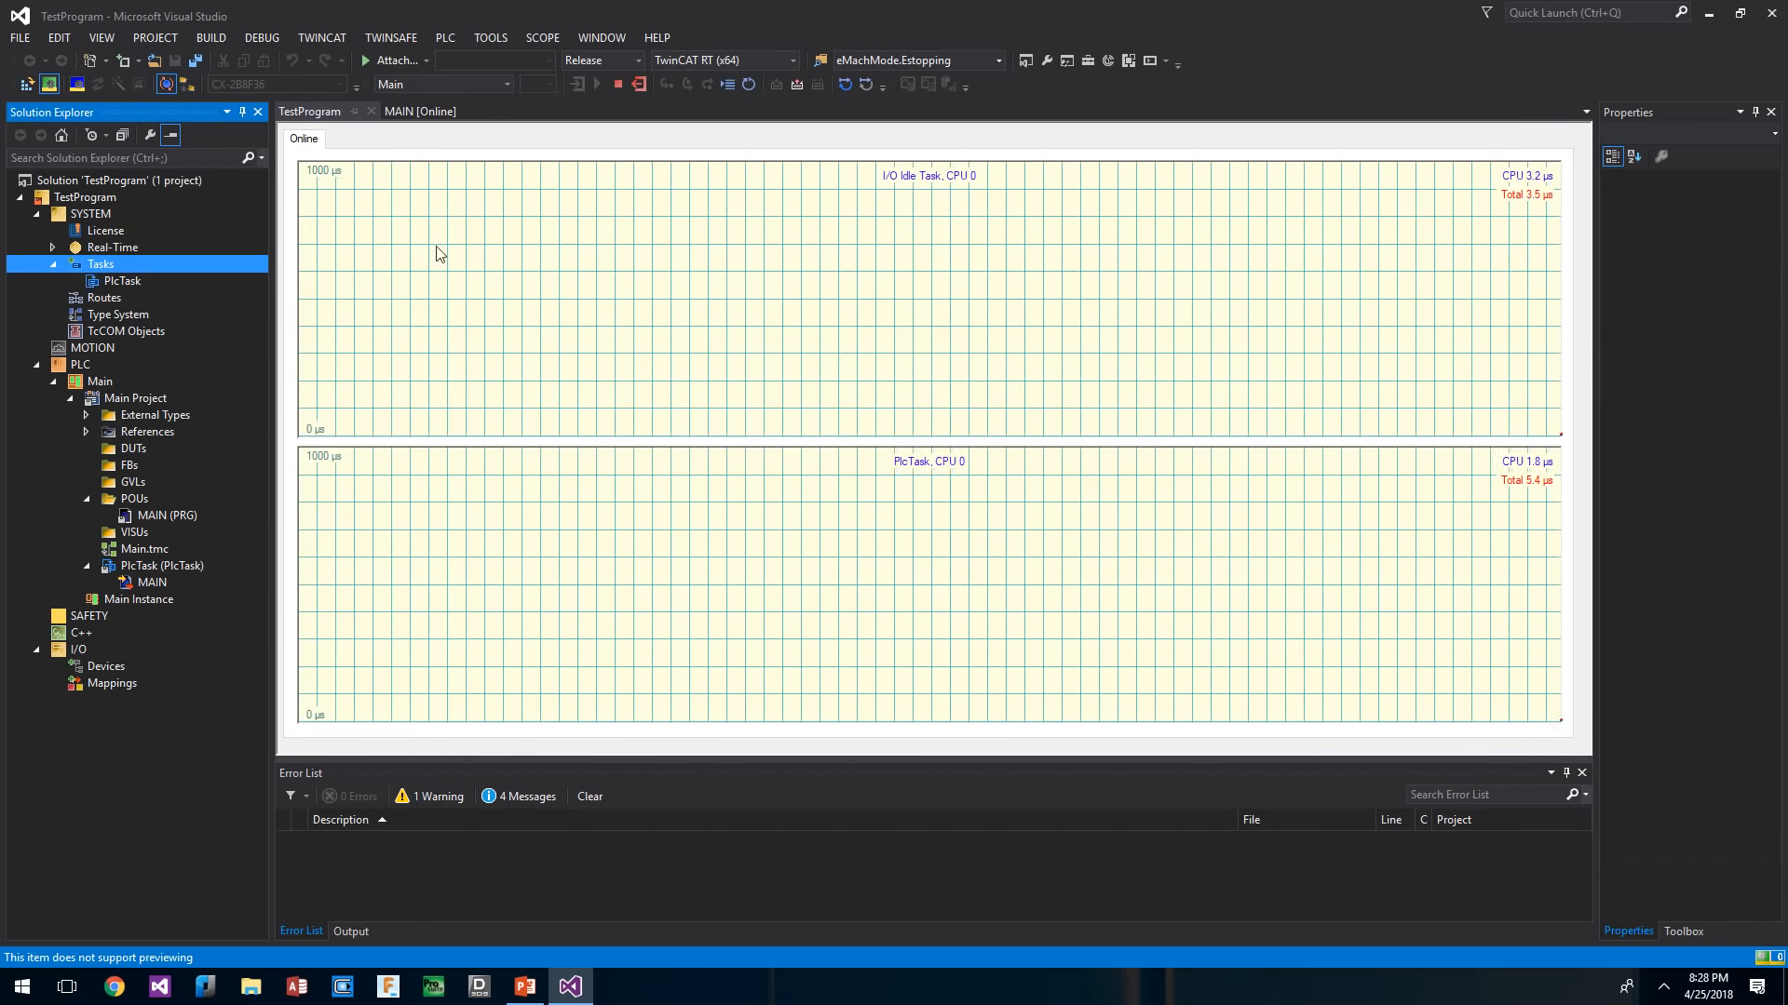
click(370, 111)
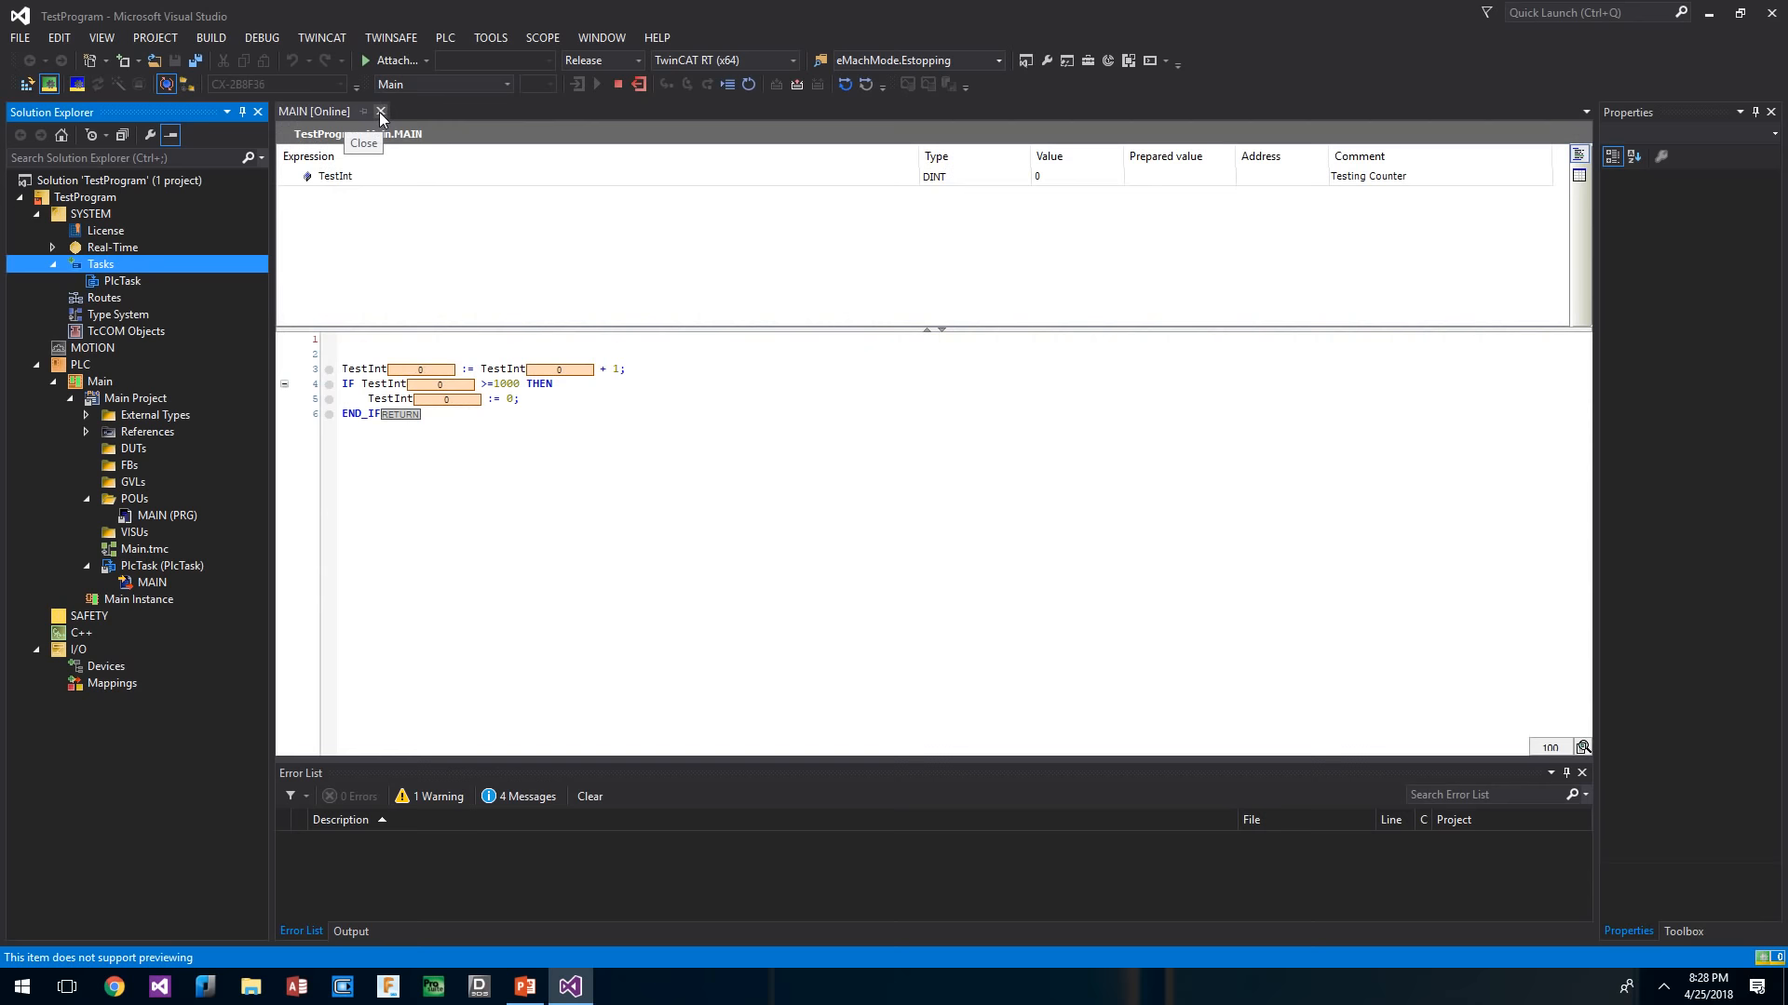
click(380, 112)
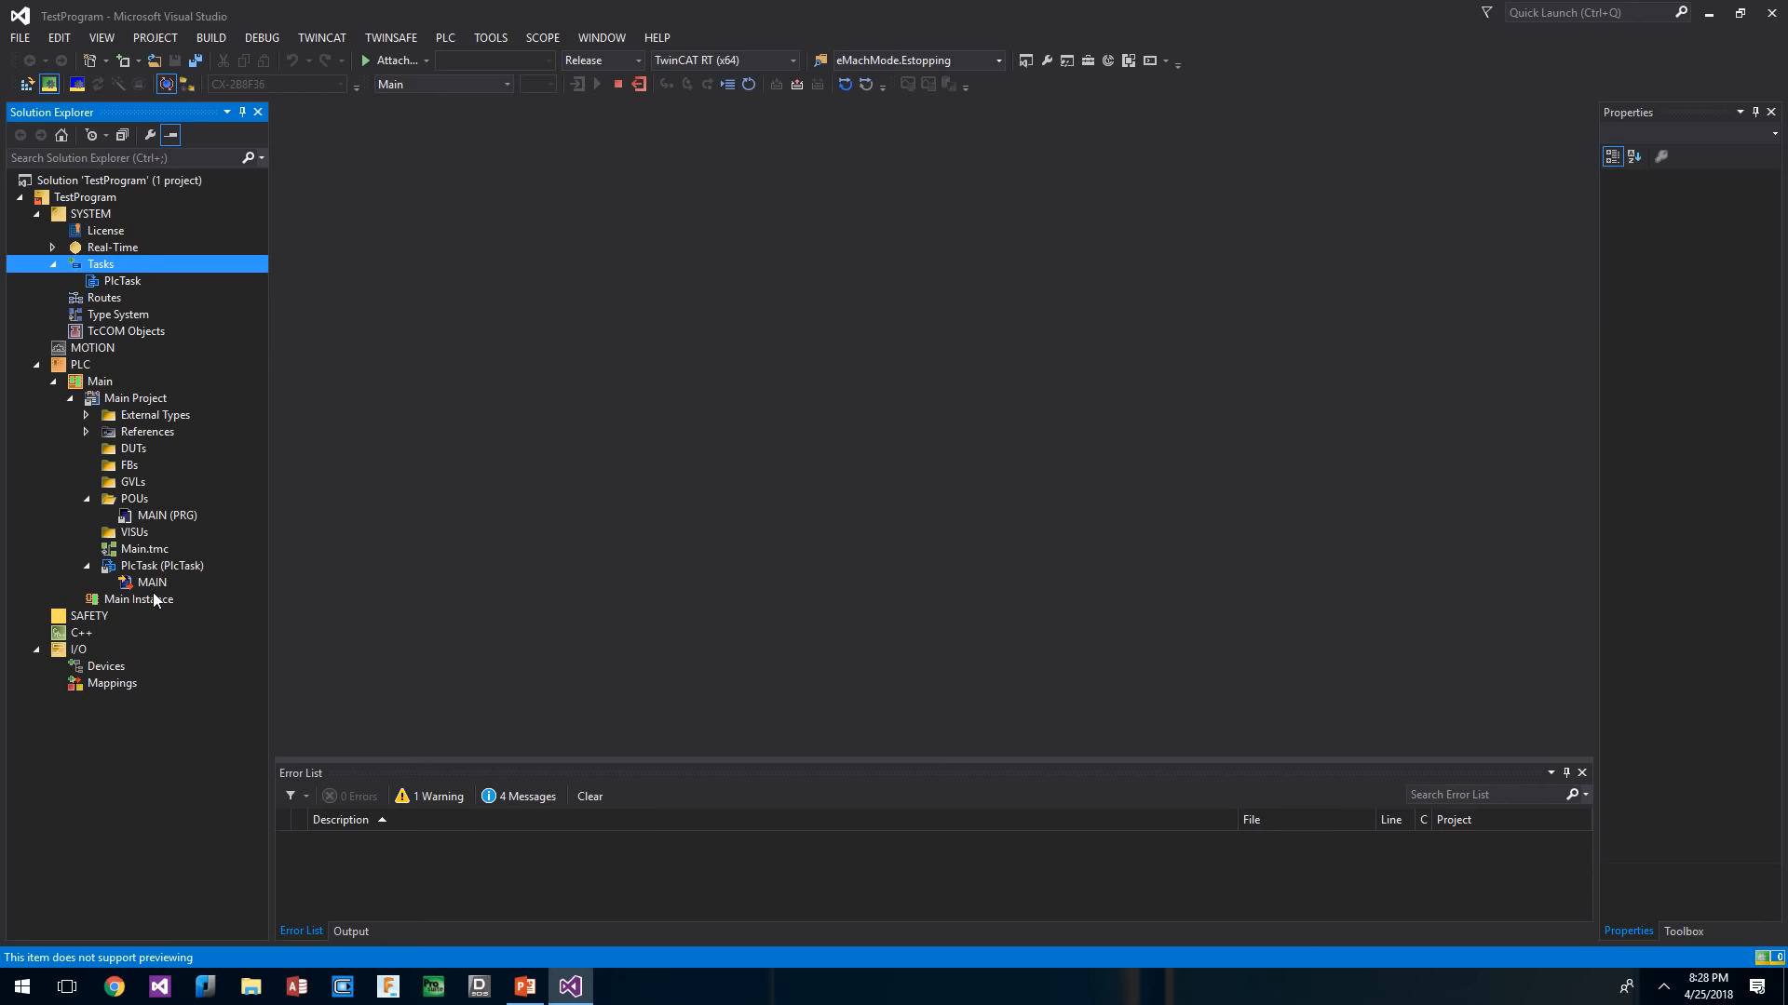
- Log out of the PLC and delete the PlcTask reference from the Main Project
click(639, 84)
right_click(157, 566)
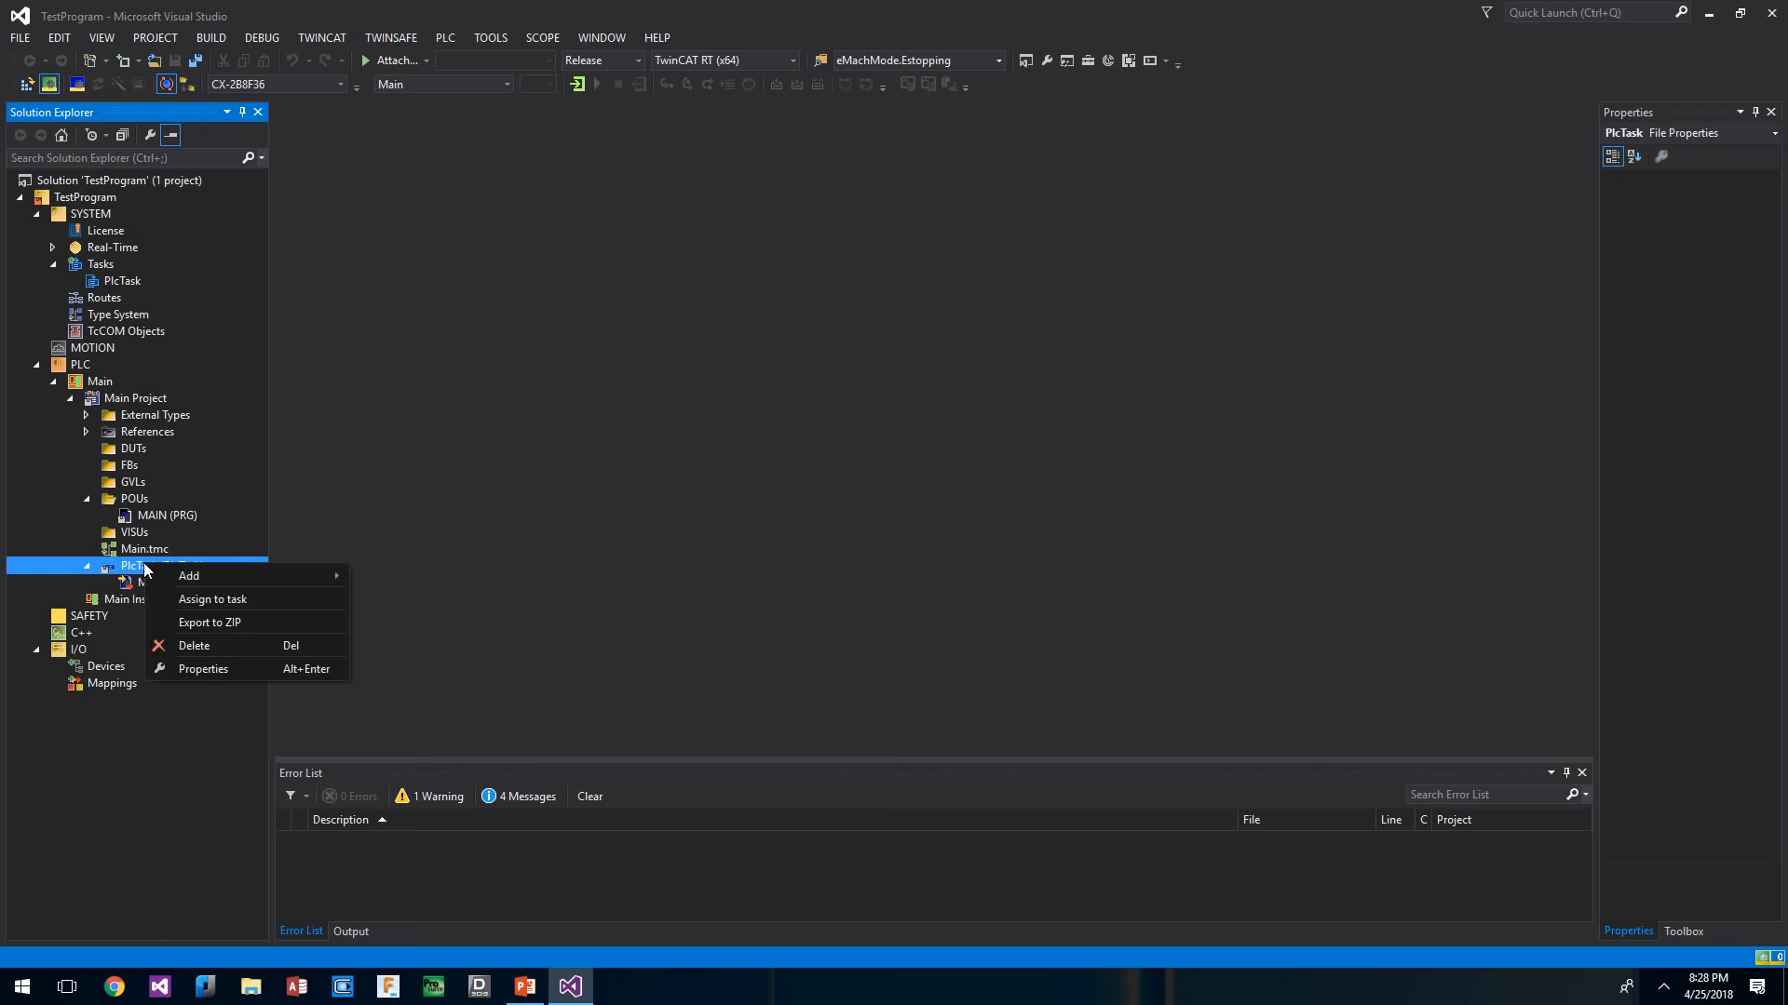
click(270, 643)
click(923, 563)
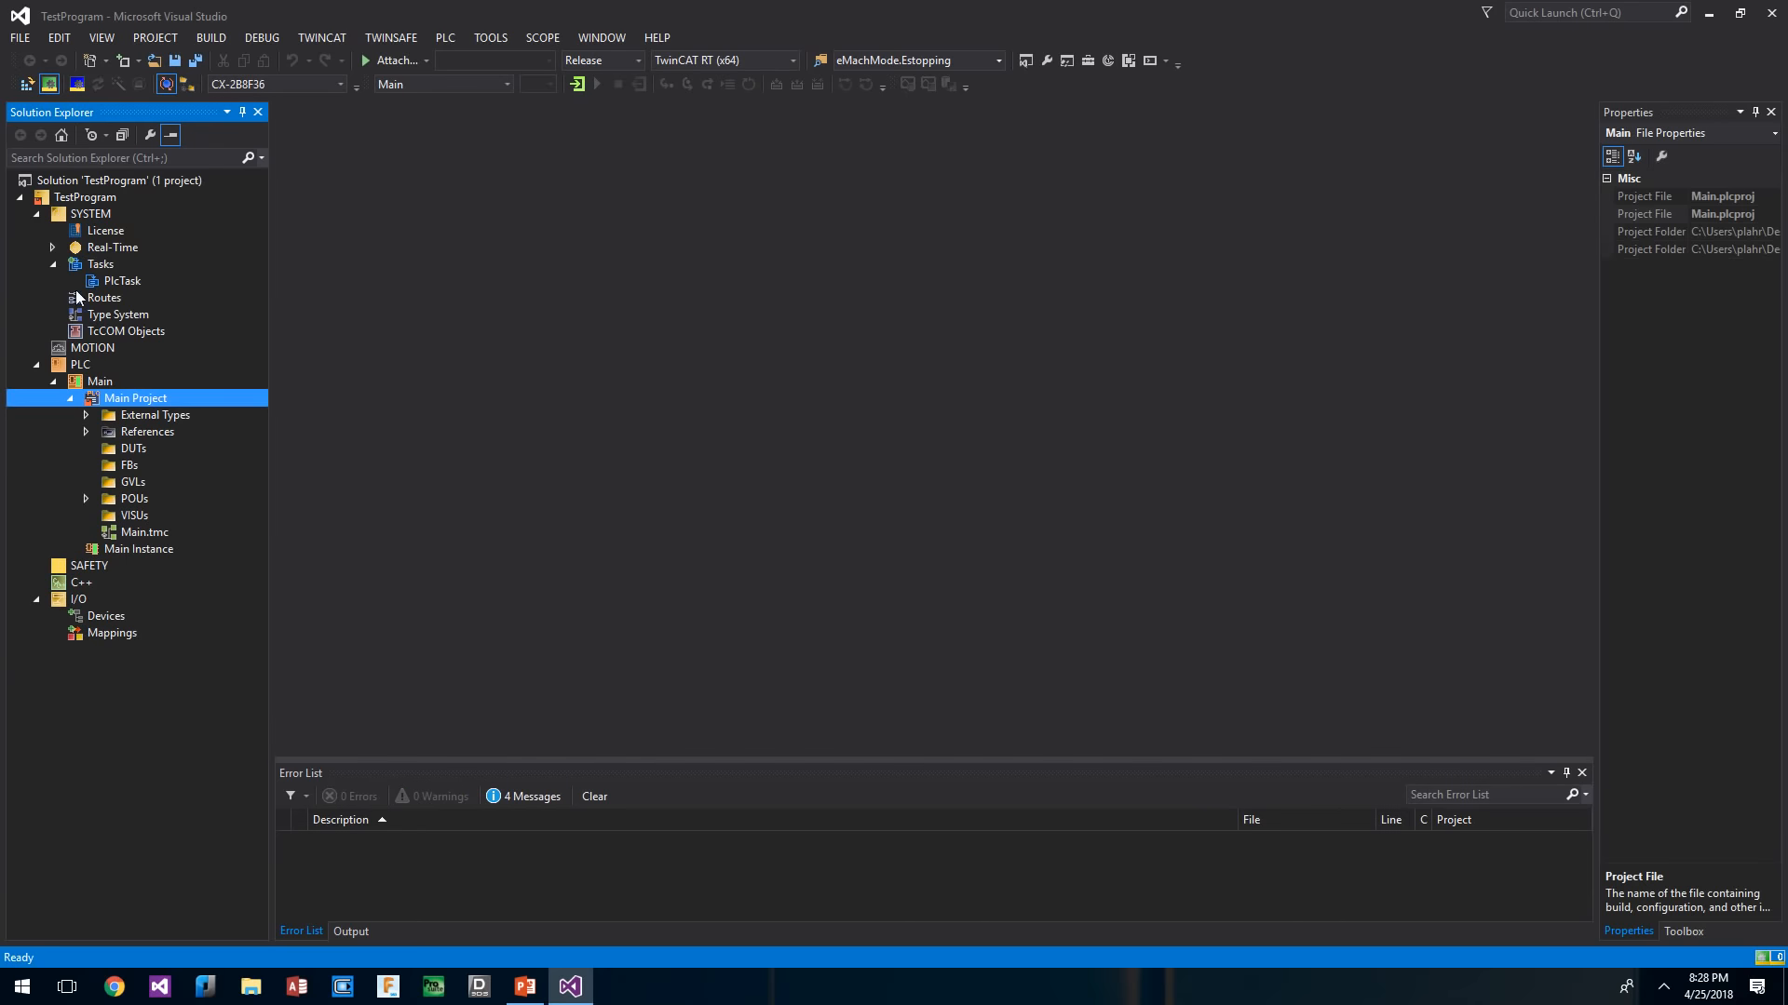
- Delete PlcTask from the SYSTEM Tasks of TestProgram
click(52, 246)
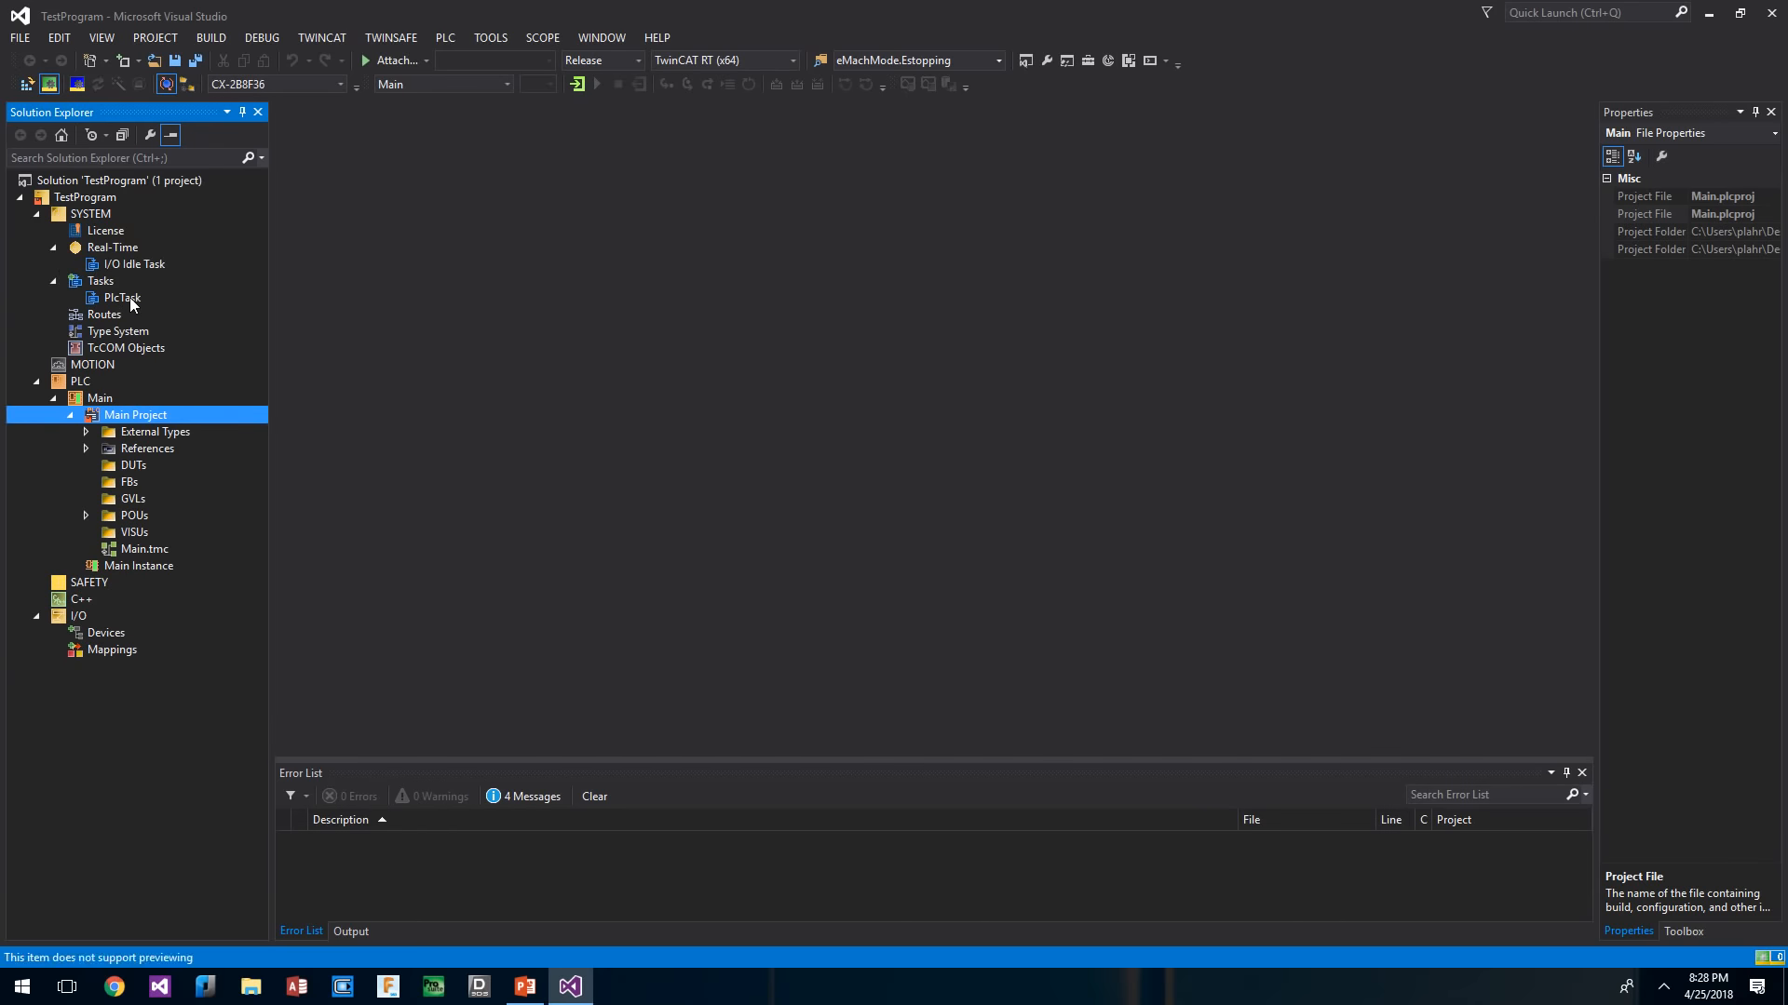
right_click(124, 298)
click(182, 353)
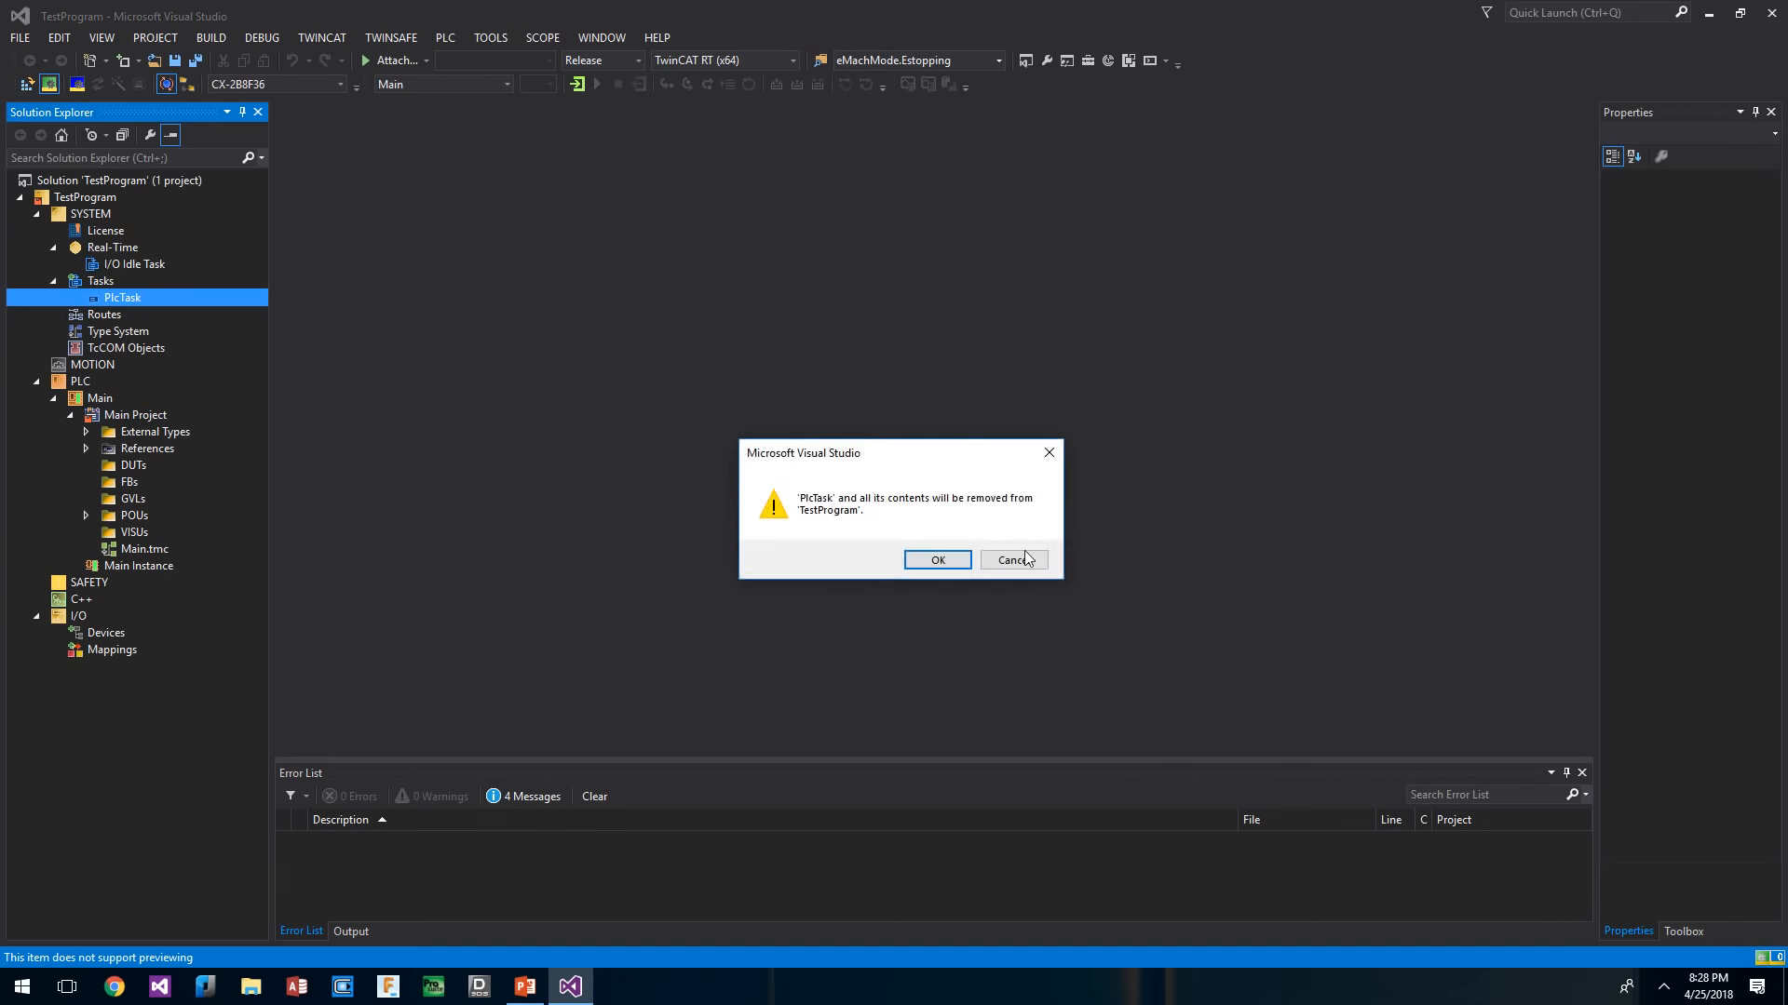
click(936, 563)
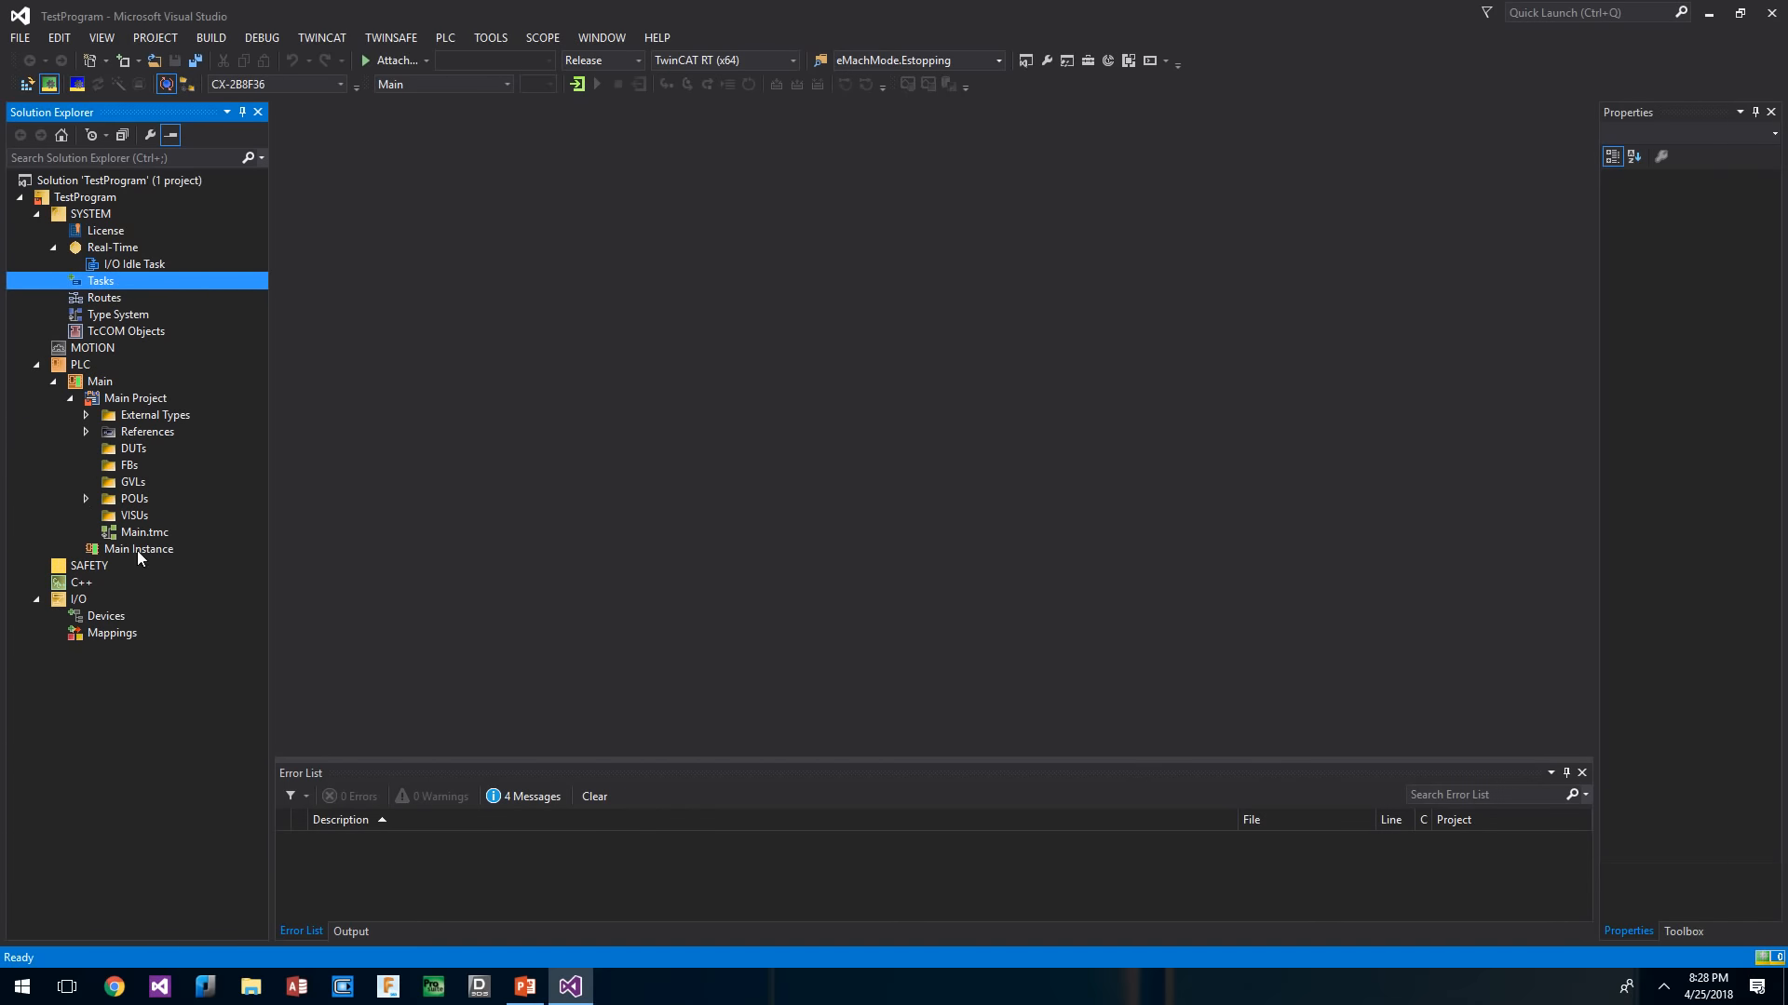
- Add a referenced task to the Main Project, creating it as a new task named MainTask
click(113, 400)
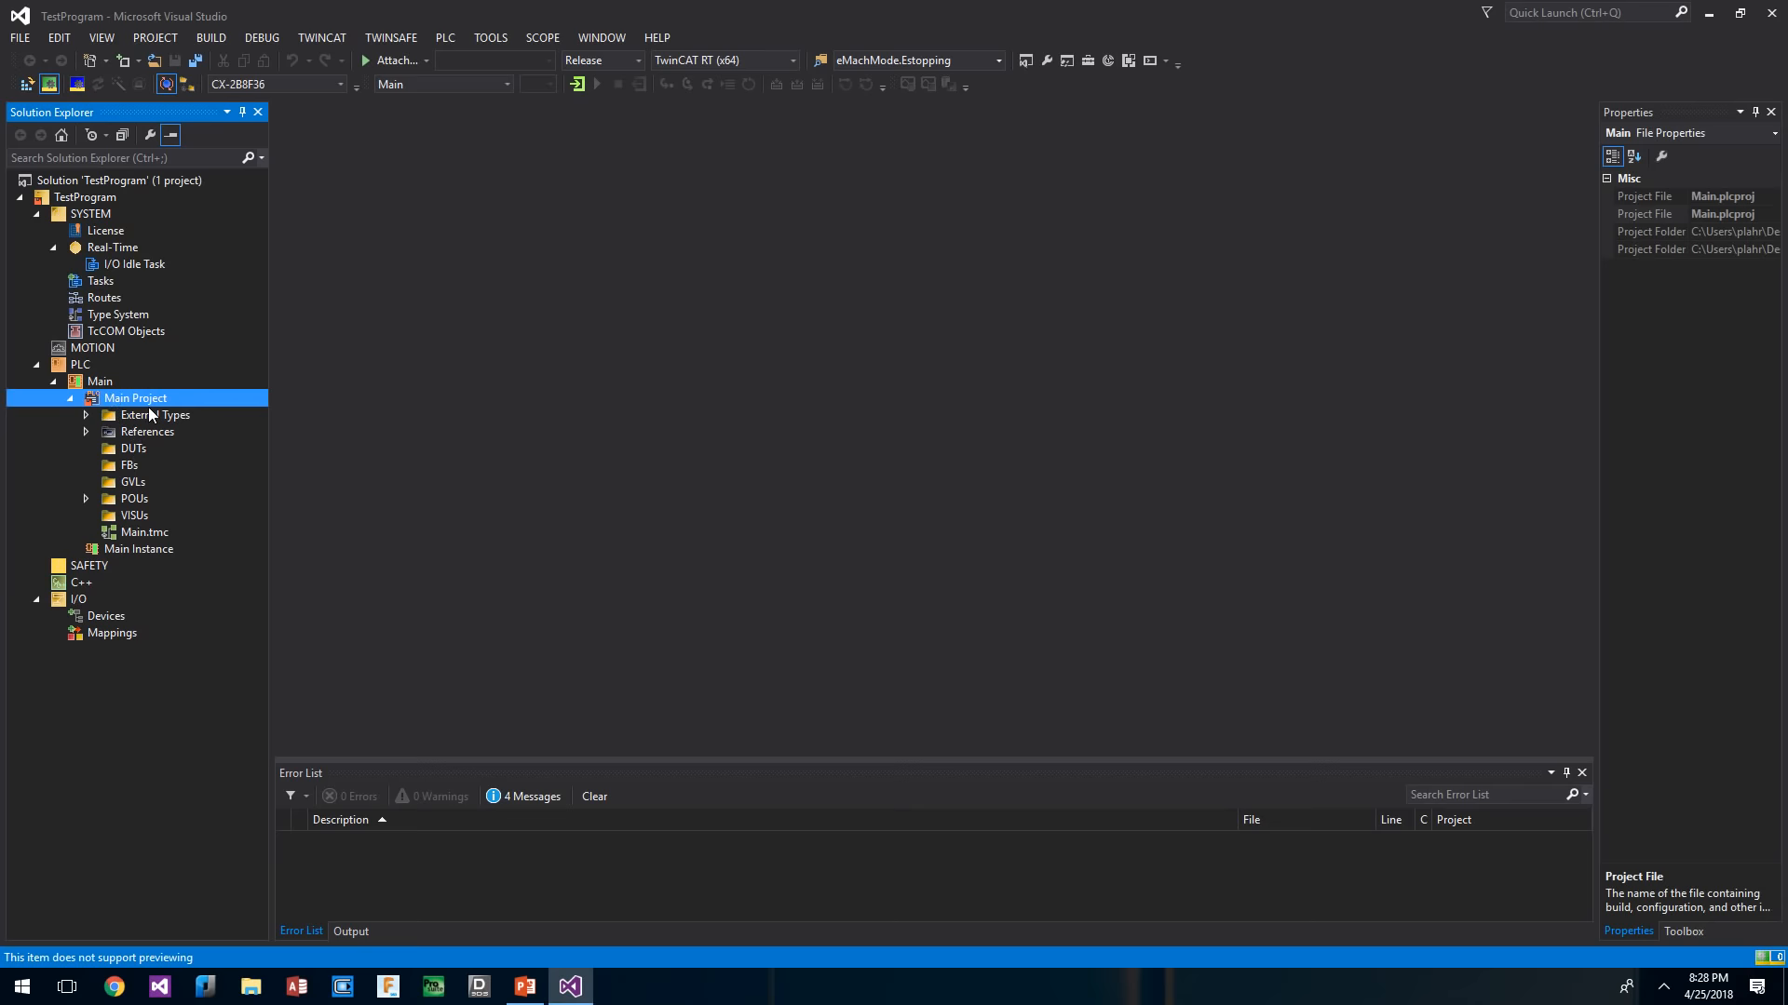
right_click(140, 403)
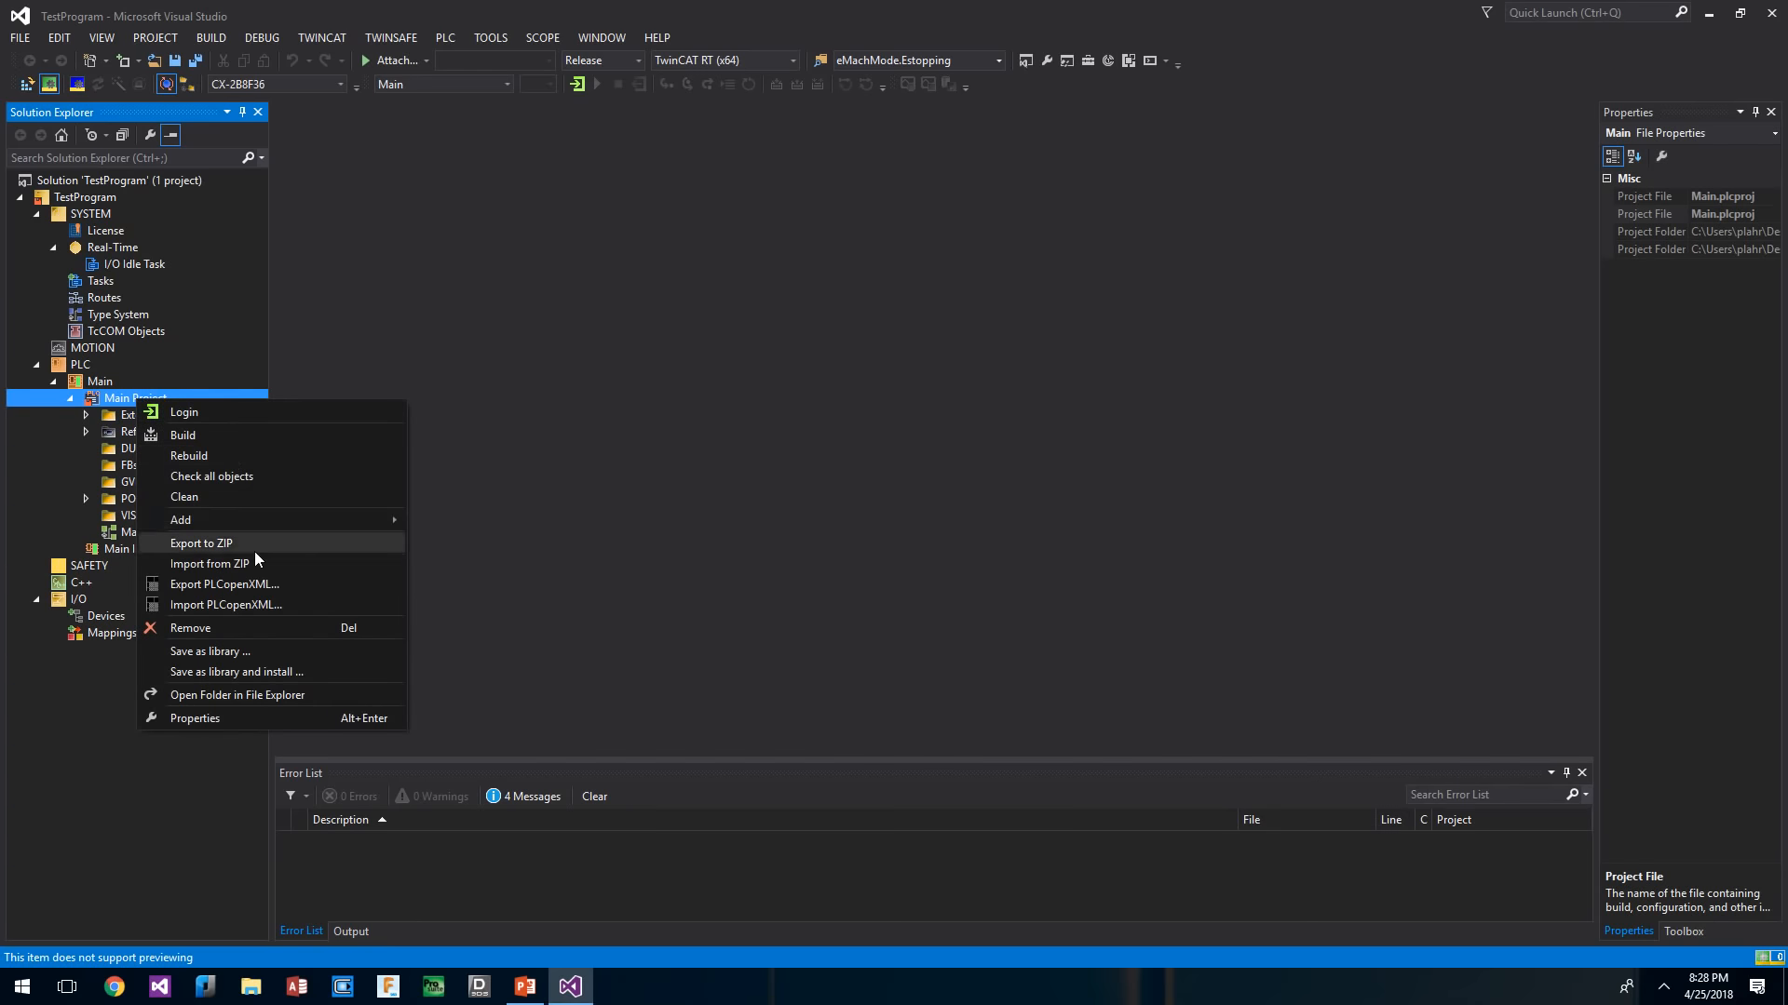
mouse_move(253, 522)
click(521, 606)
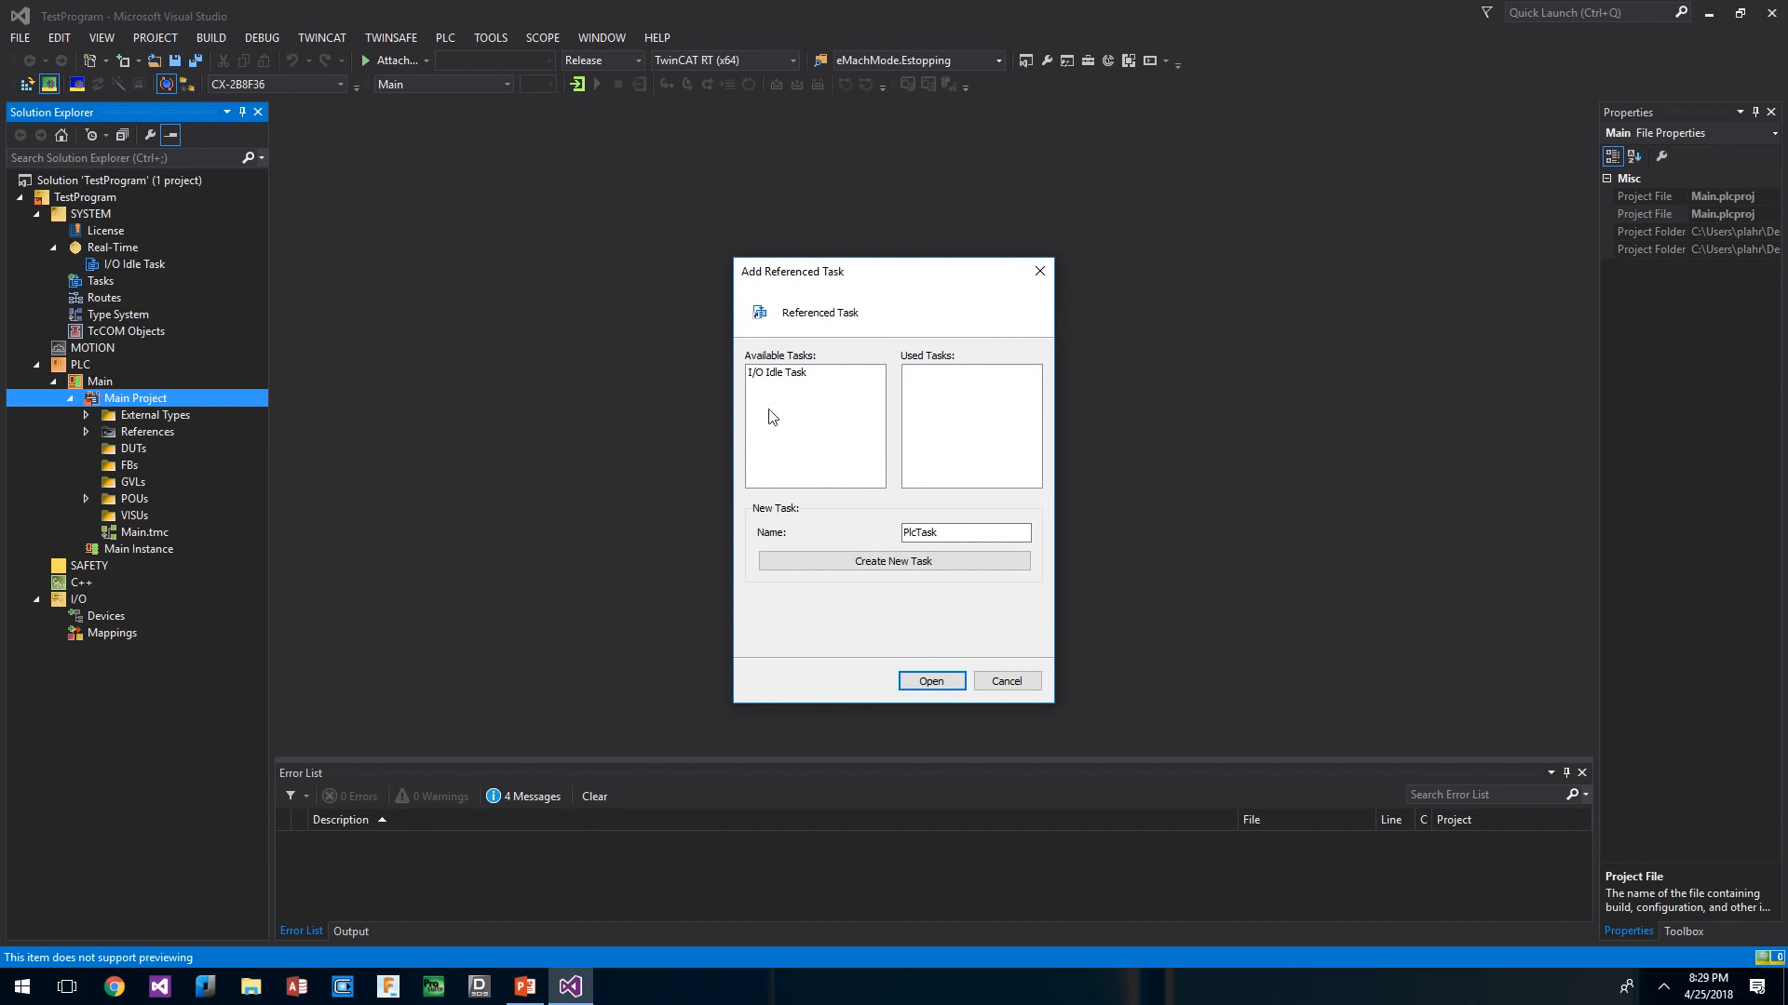
double_click(978, 532)
key(BackSpace)
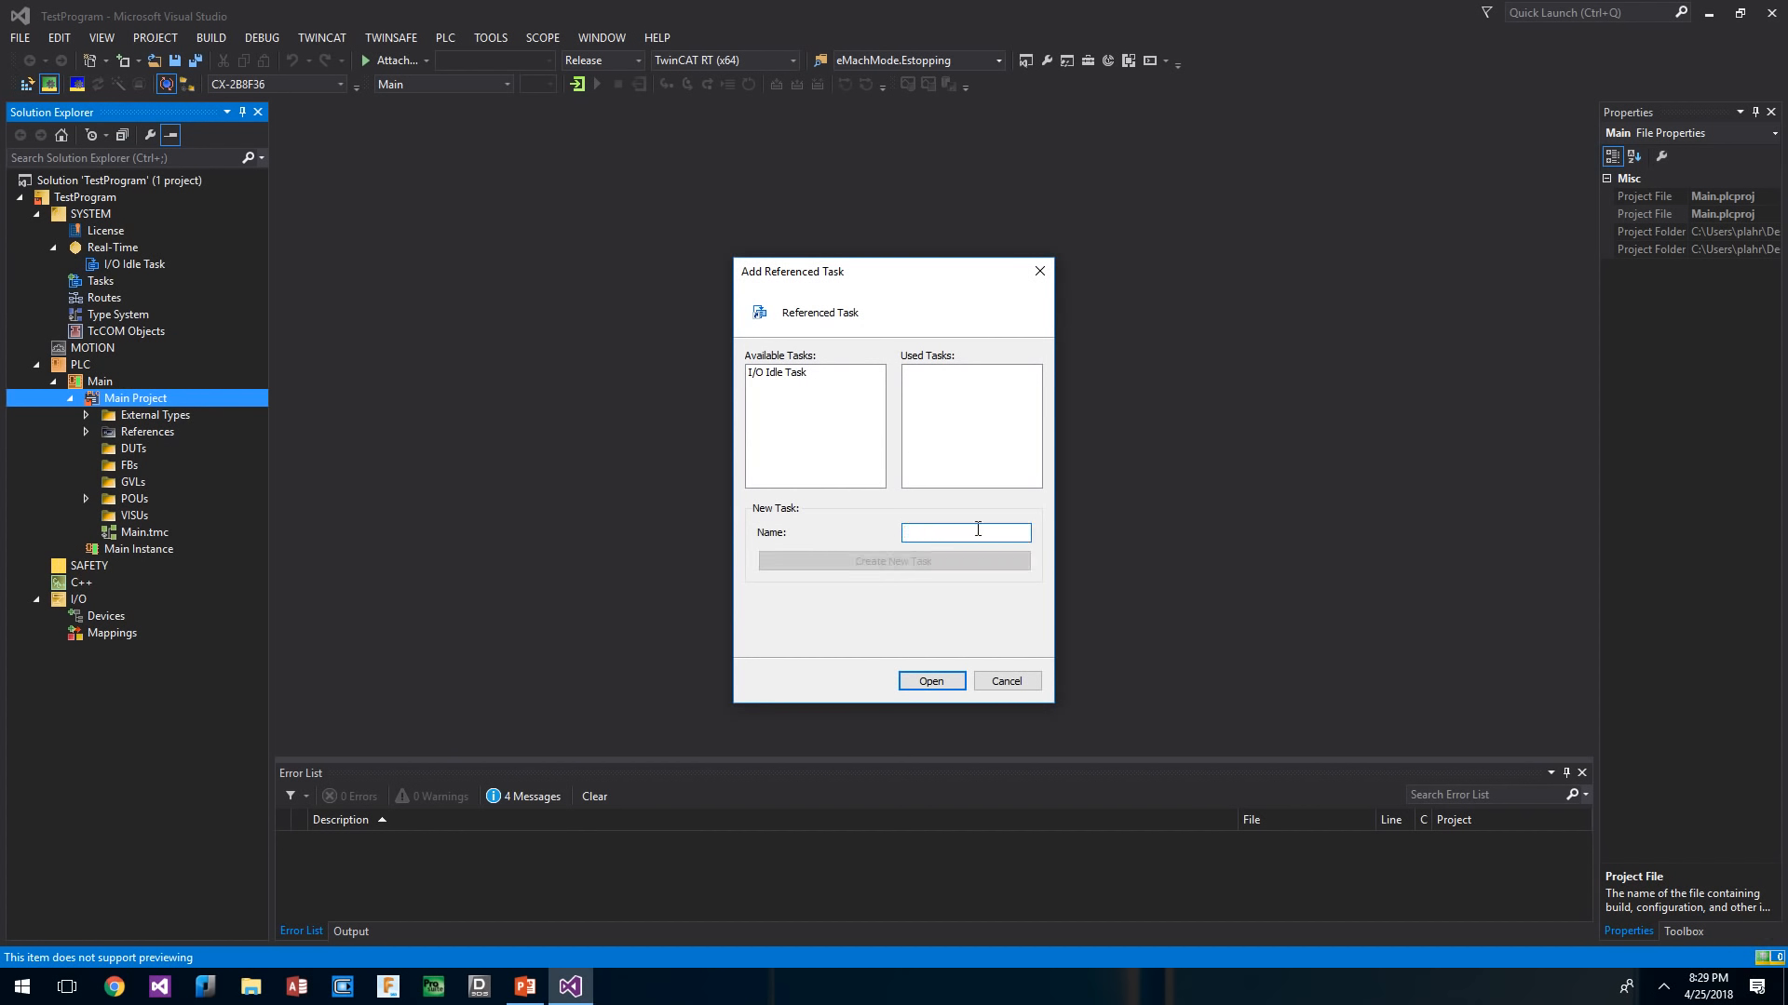
text(MainTask)
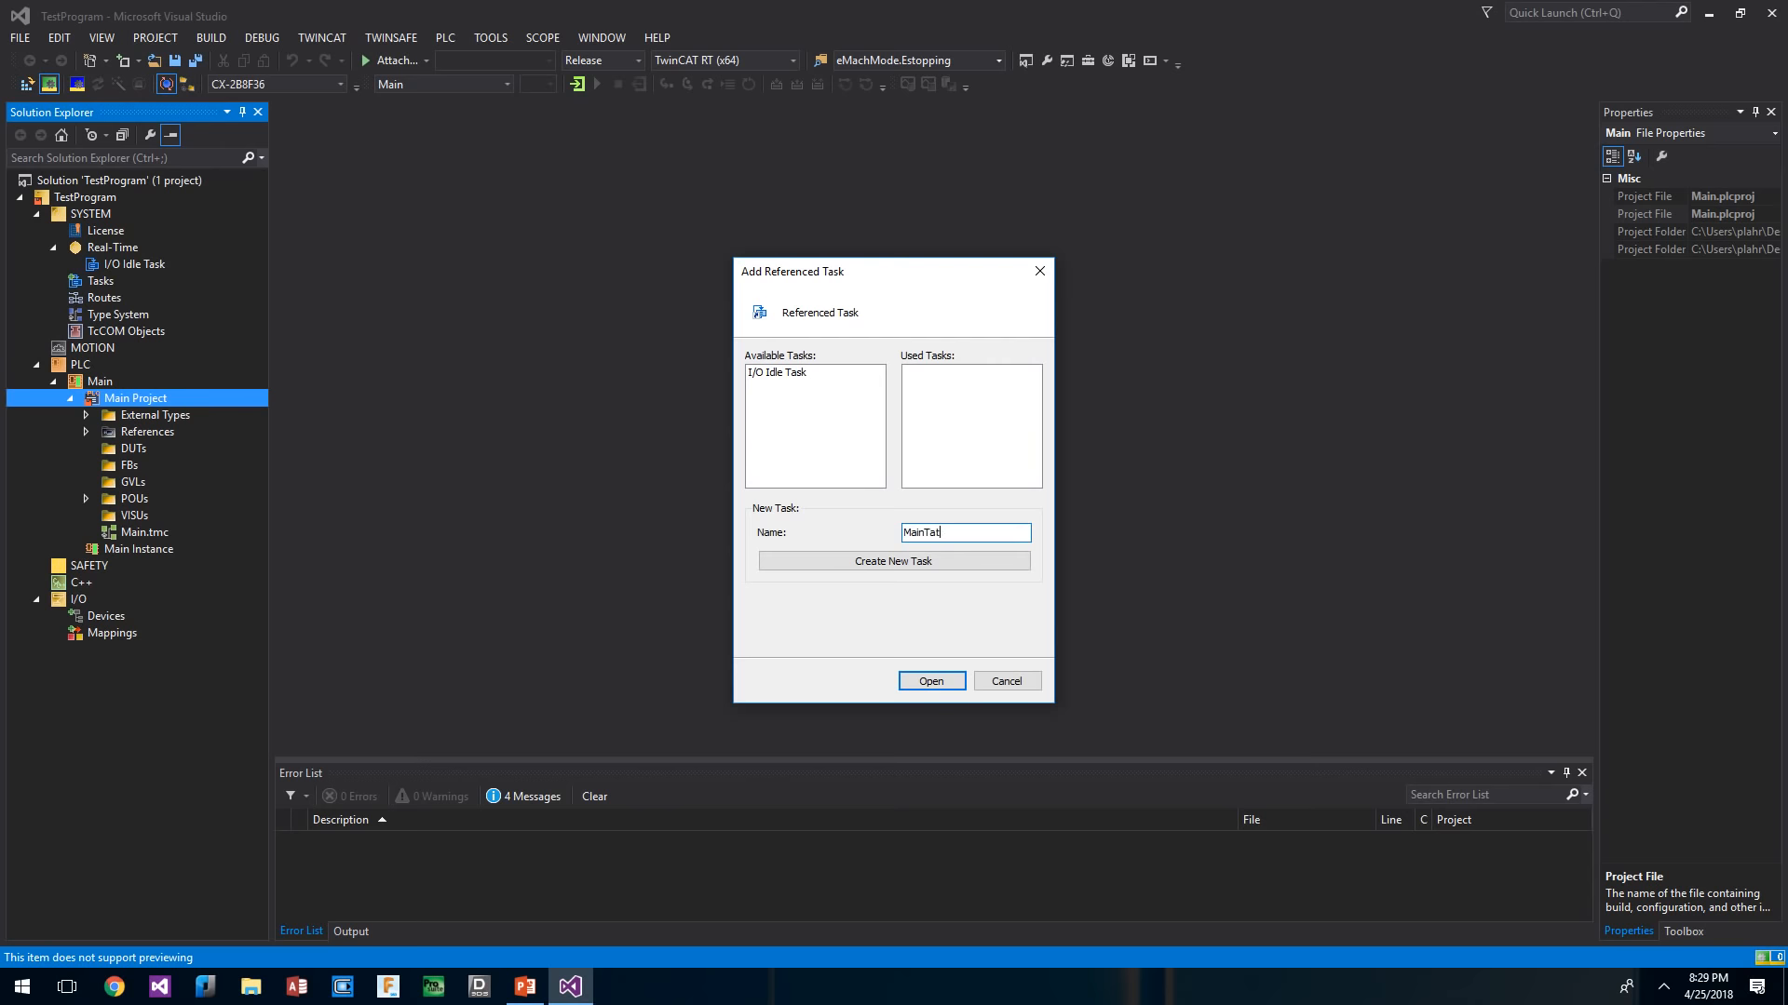
click(914, 559)
click(927, 688)
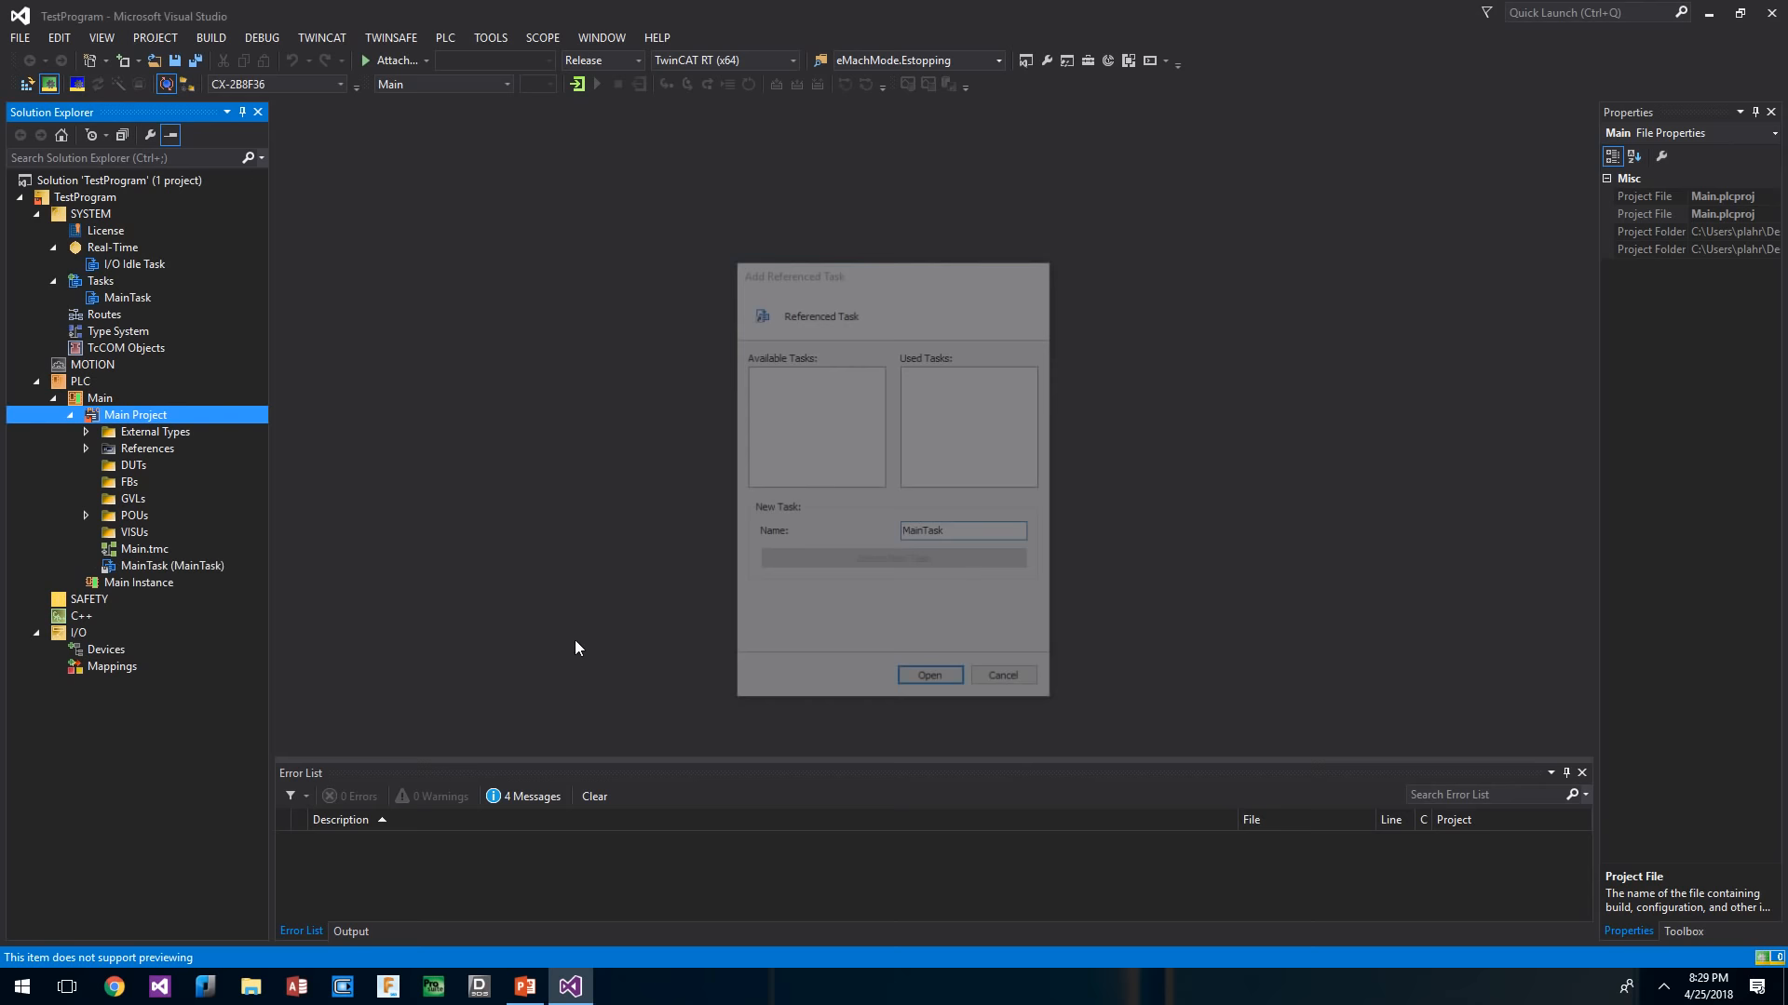
- Assign the existing MAIN program to the MainTask reference in the Main Project
click(134, 568)
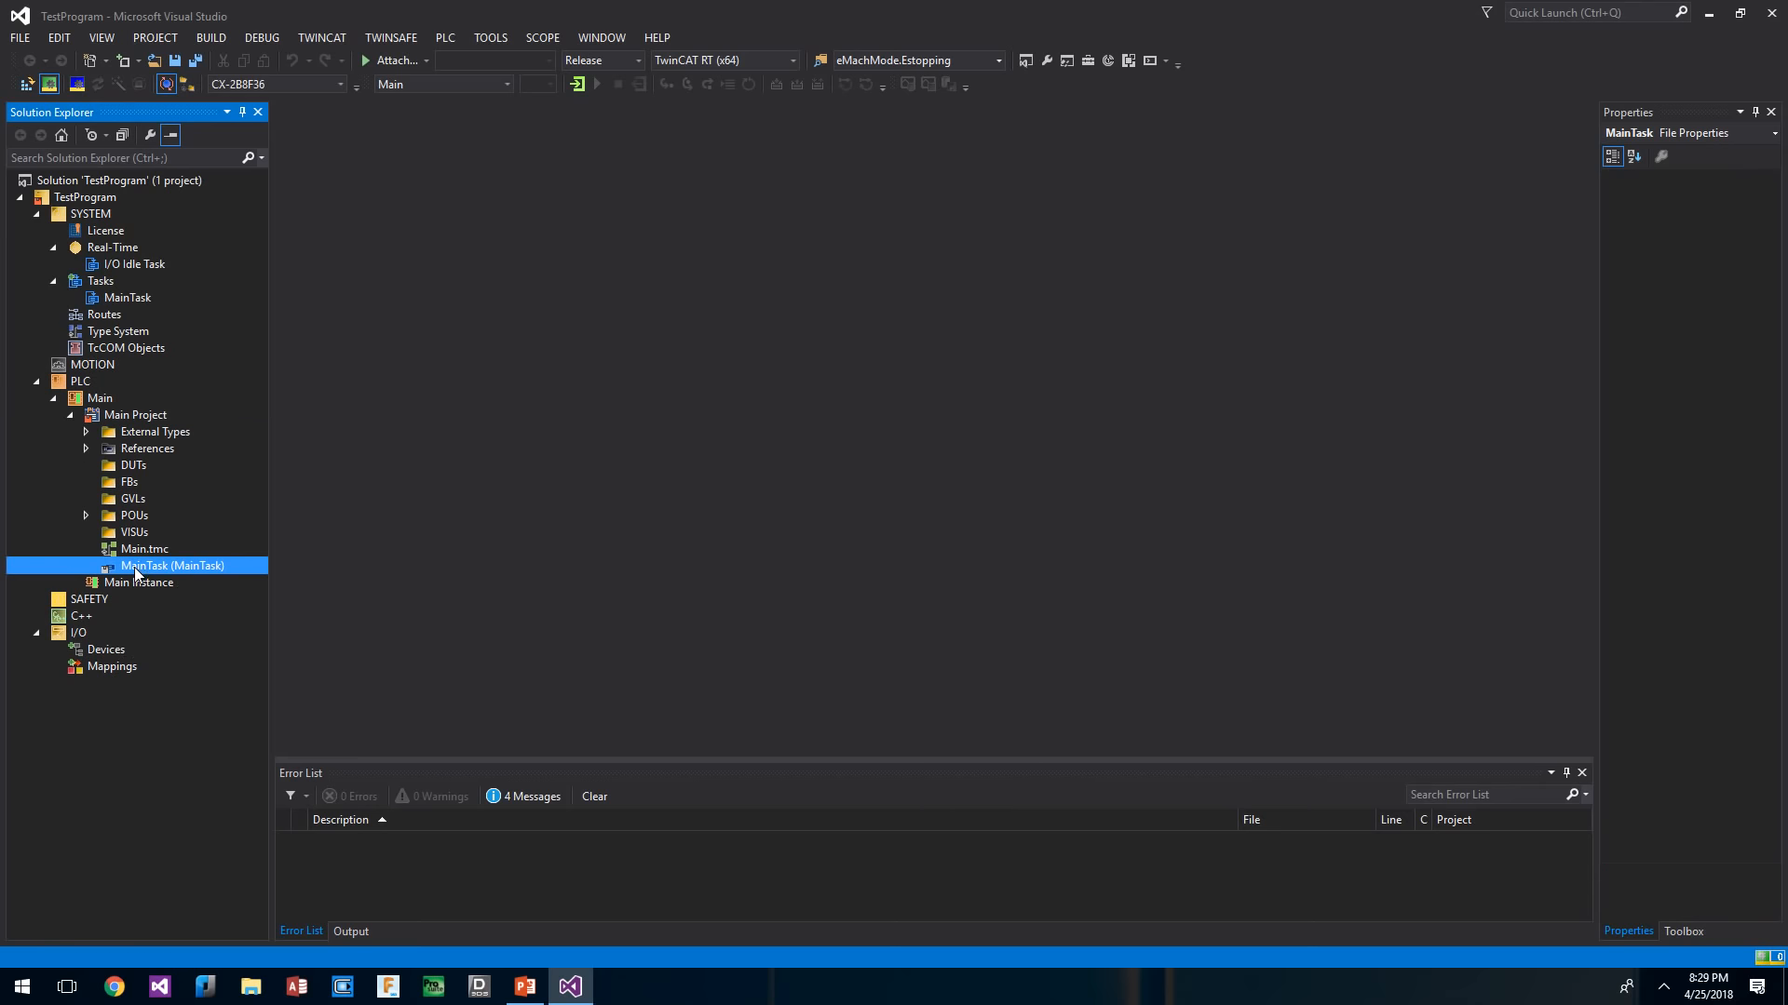
right_click(135, 567)
mouse_move(173, 584)
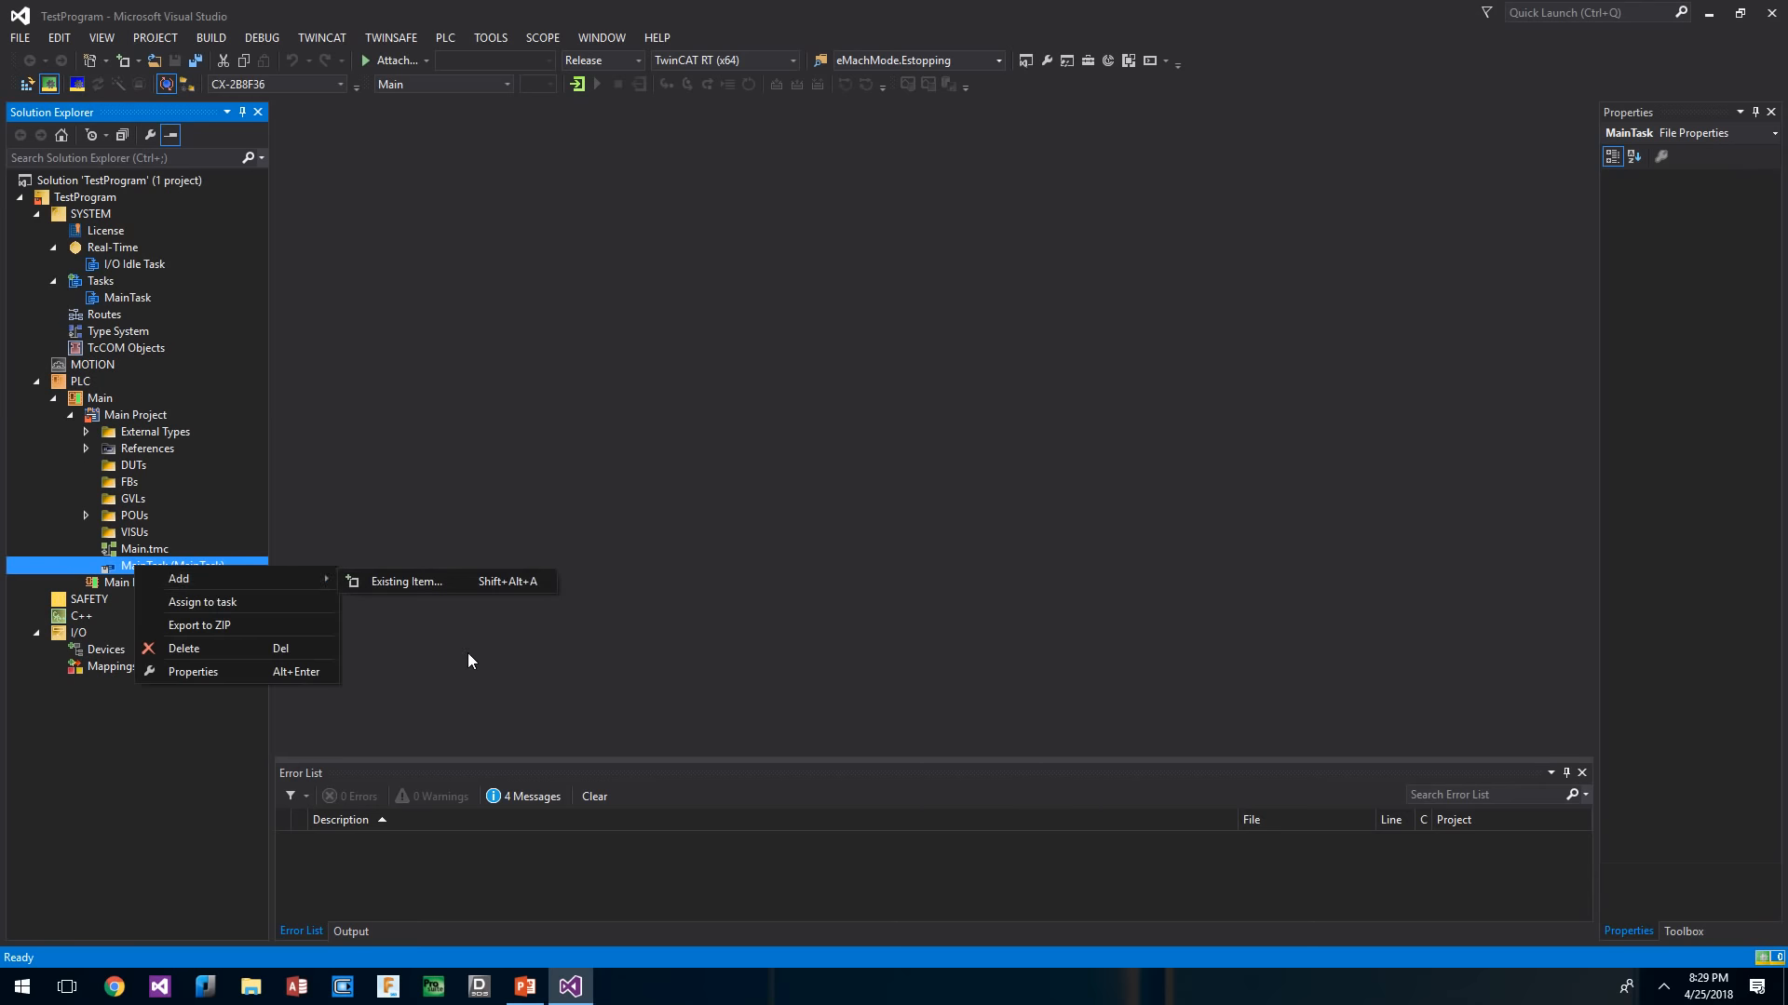
click(436, 586)
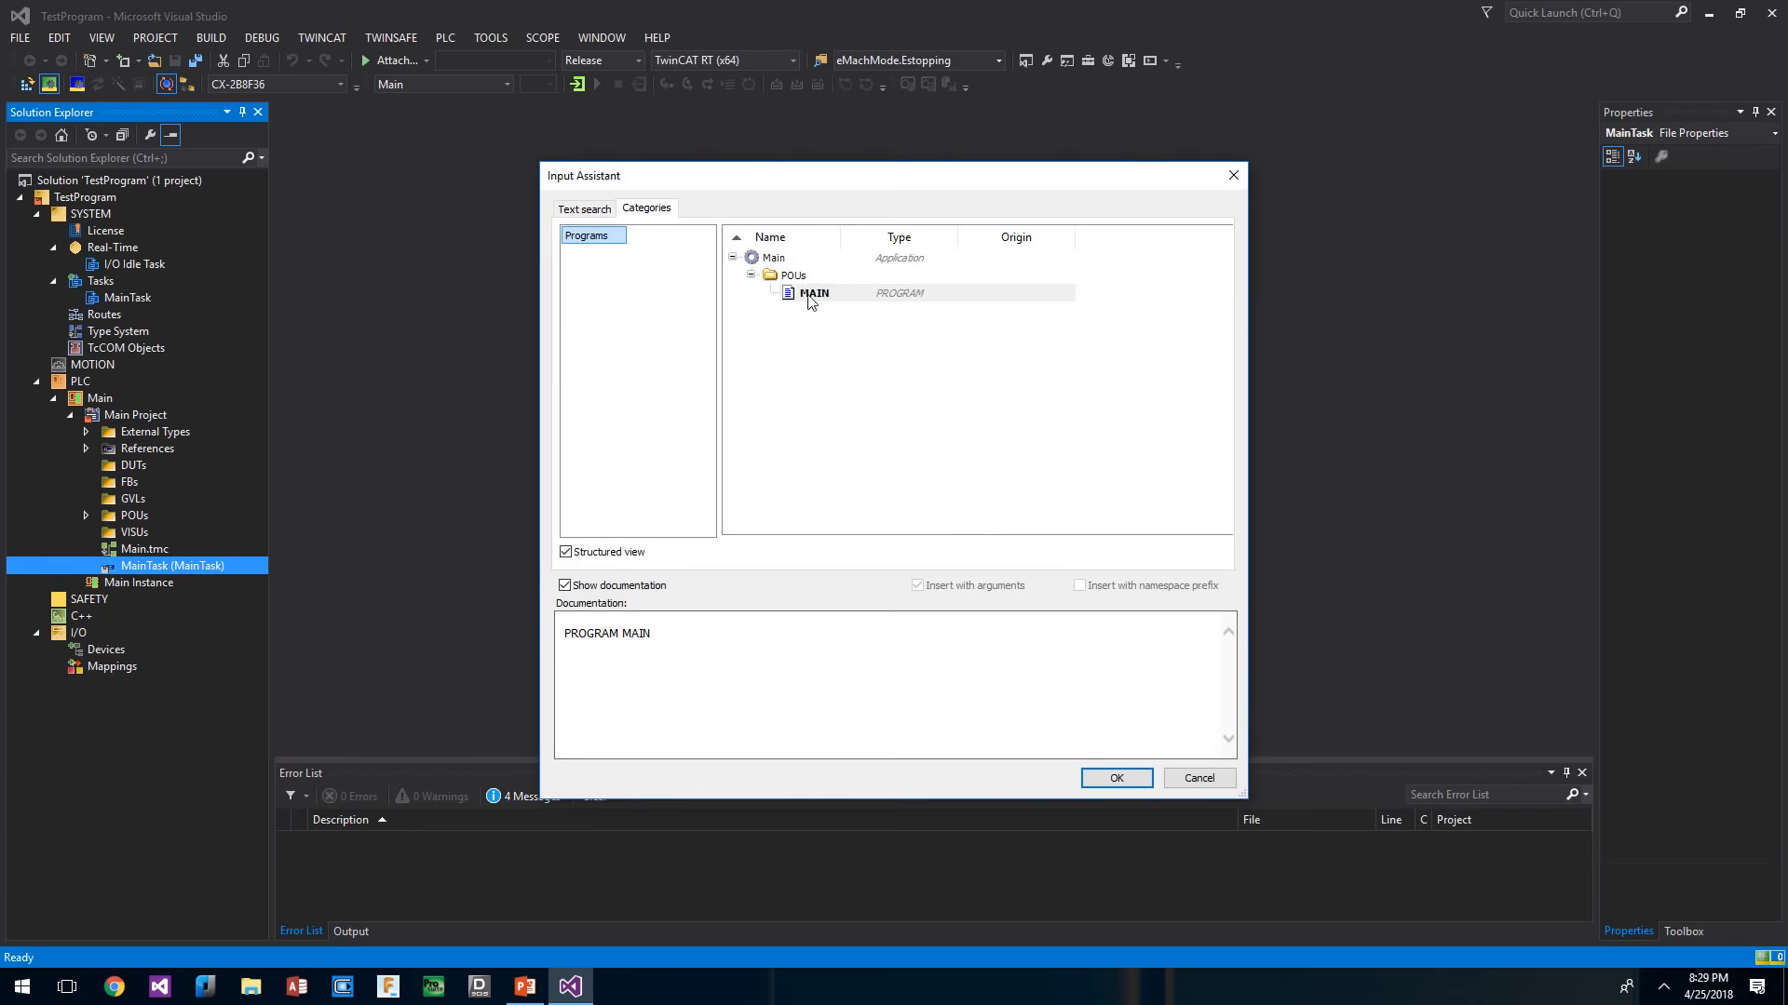
double_click(813, 300)
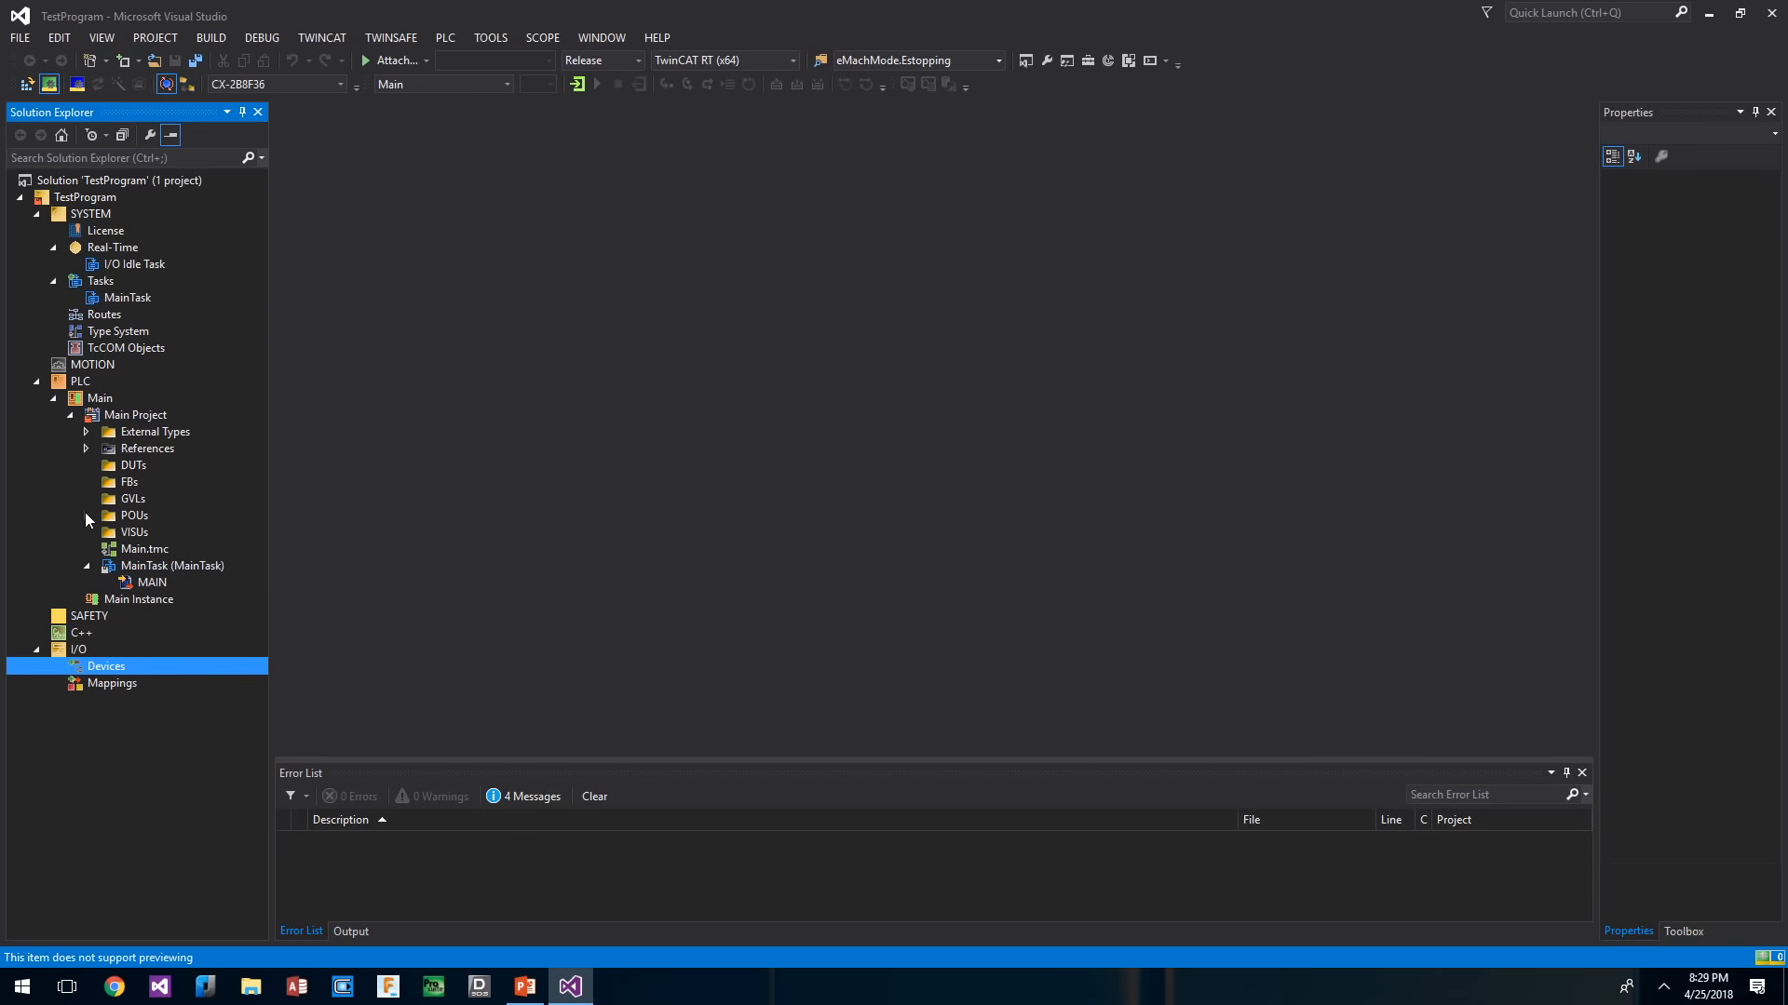
- Open the MAIN program from the POUs folder and the settings of MainTask under SYSTEM Tasks
click(86, 515)
click(162, 532)
double_click(162, 533)
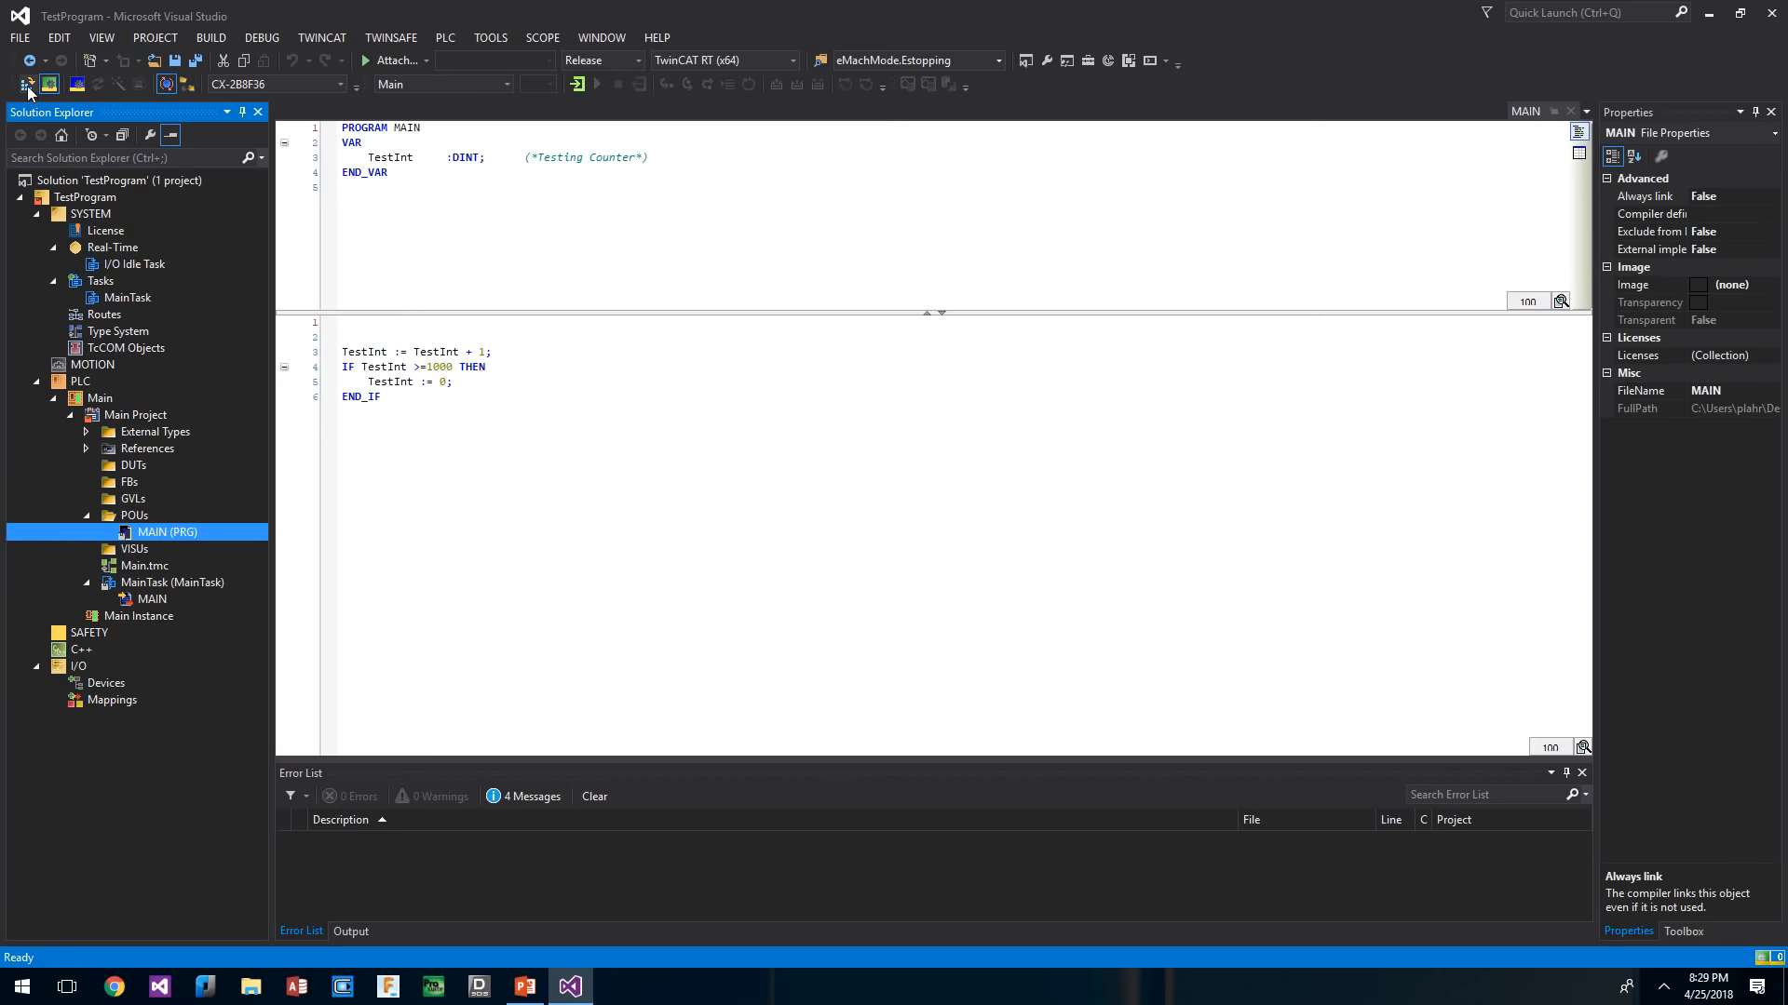
click(124, 298)
double_click(125, 298)
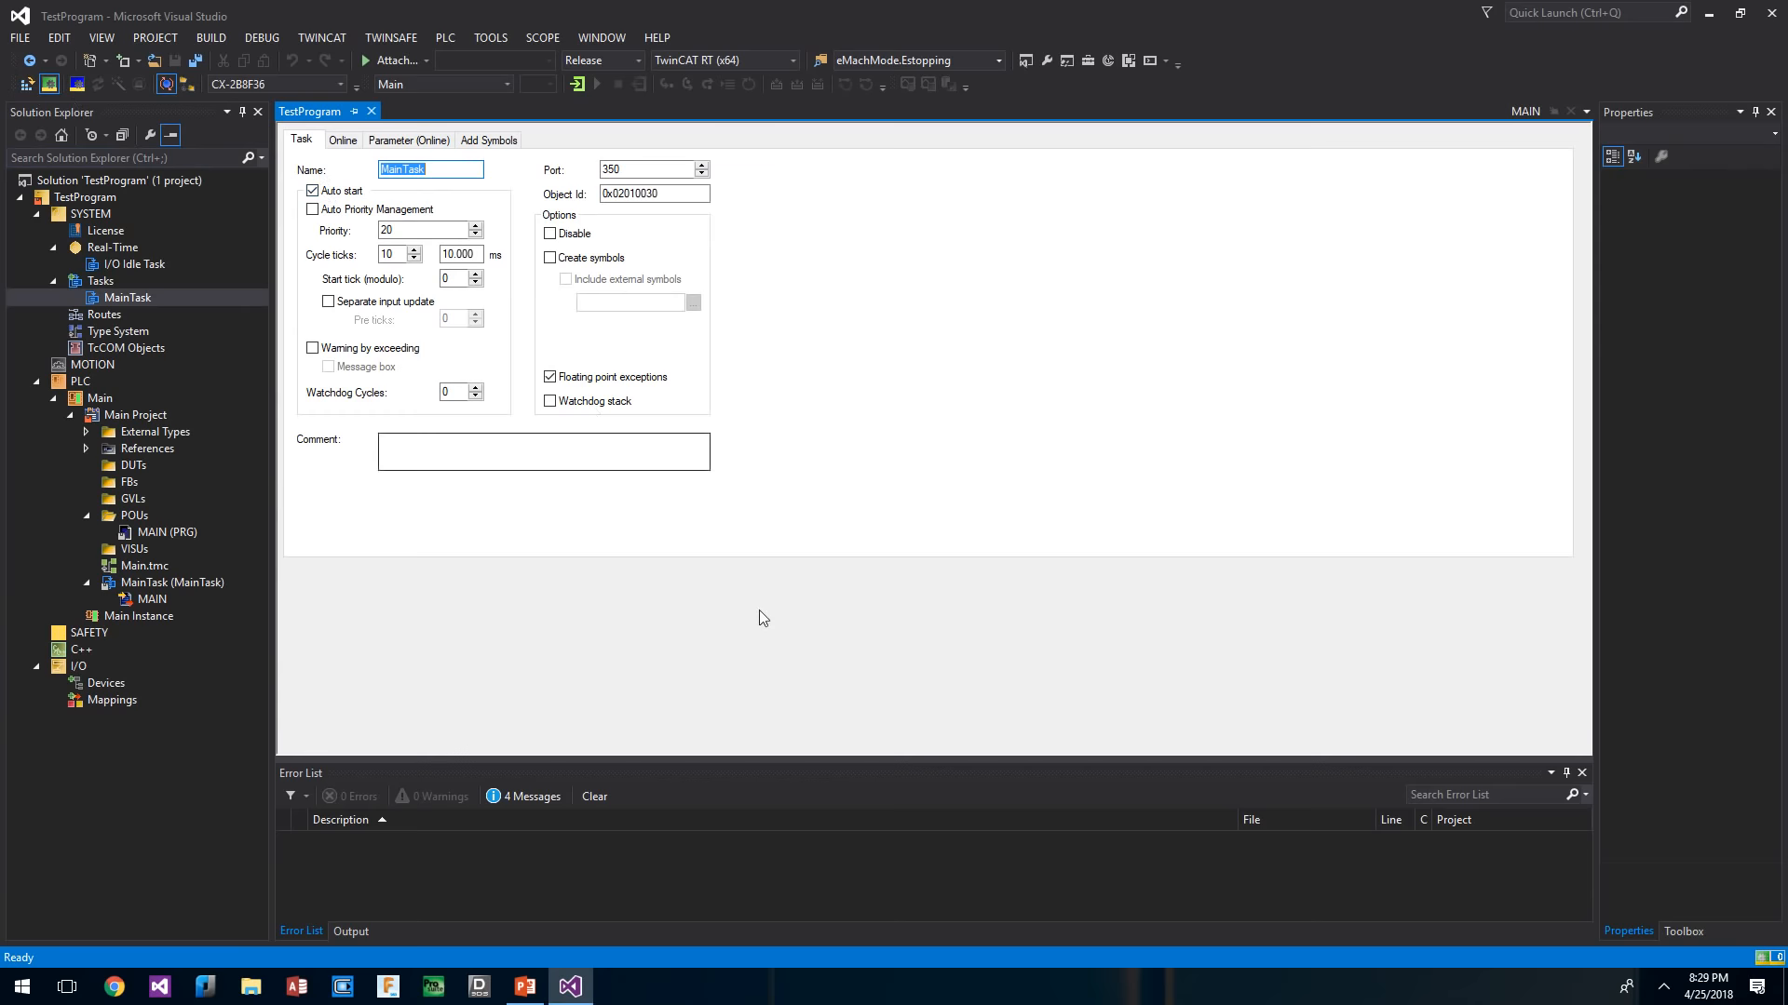
- Activate the TwinCAT configuration, overwriting the old one
click(25, 89)
click(913, 559)
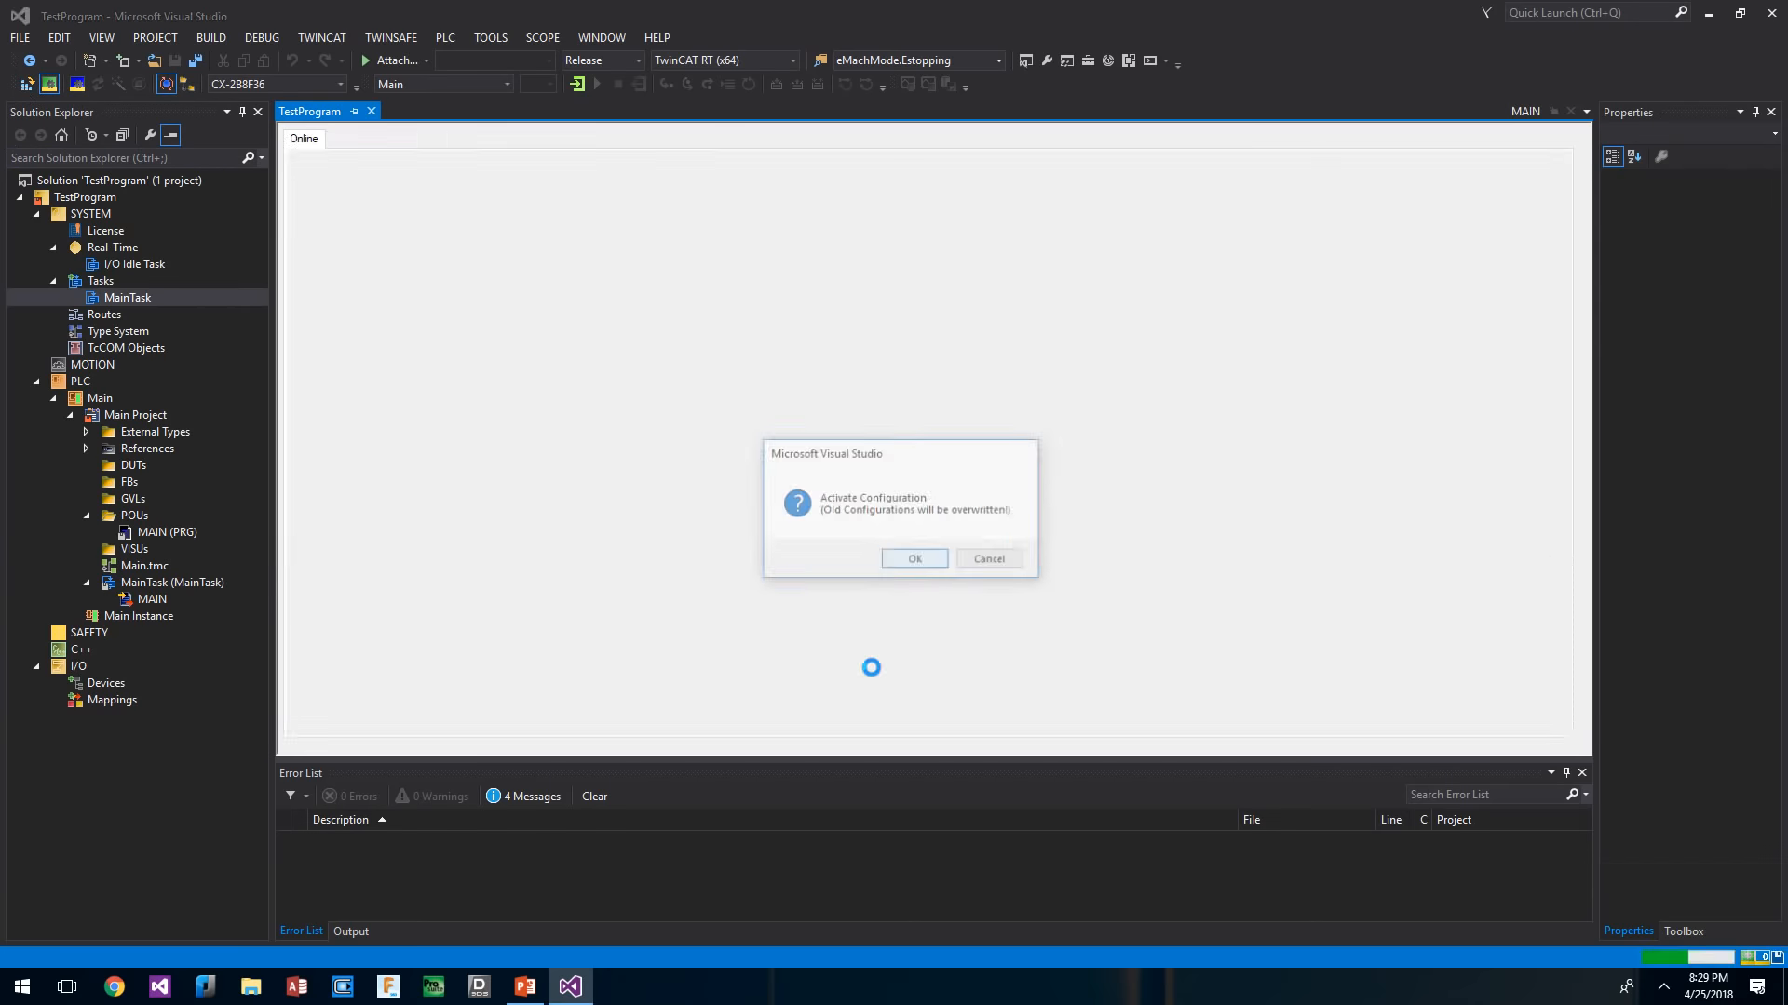
- Confirm overwriting the old configuration and restart the TwinCAT system in Run Mode
click(913, 559)
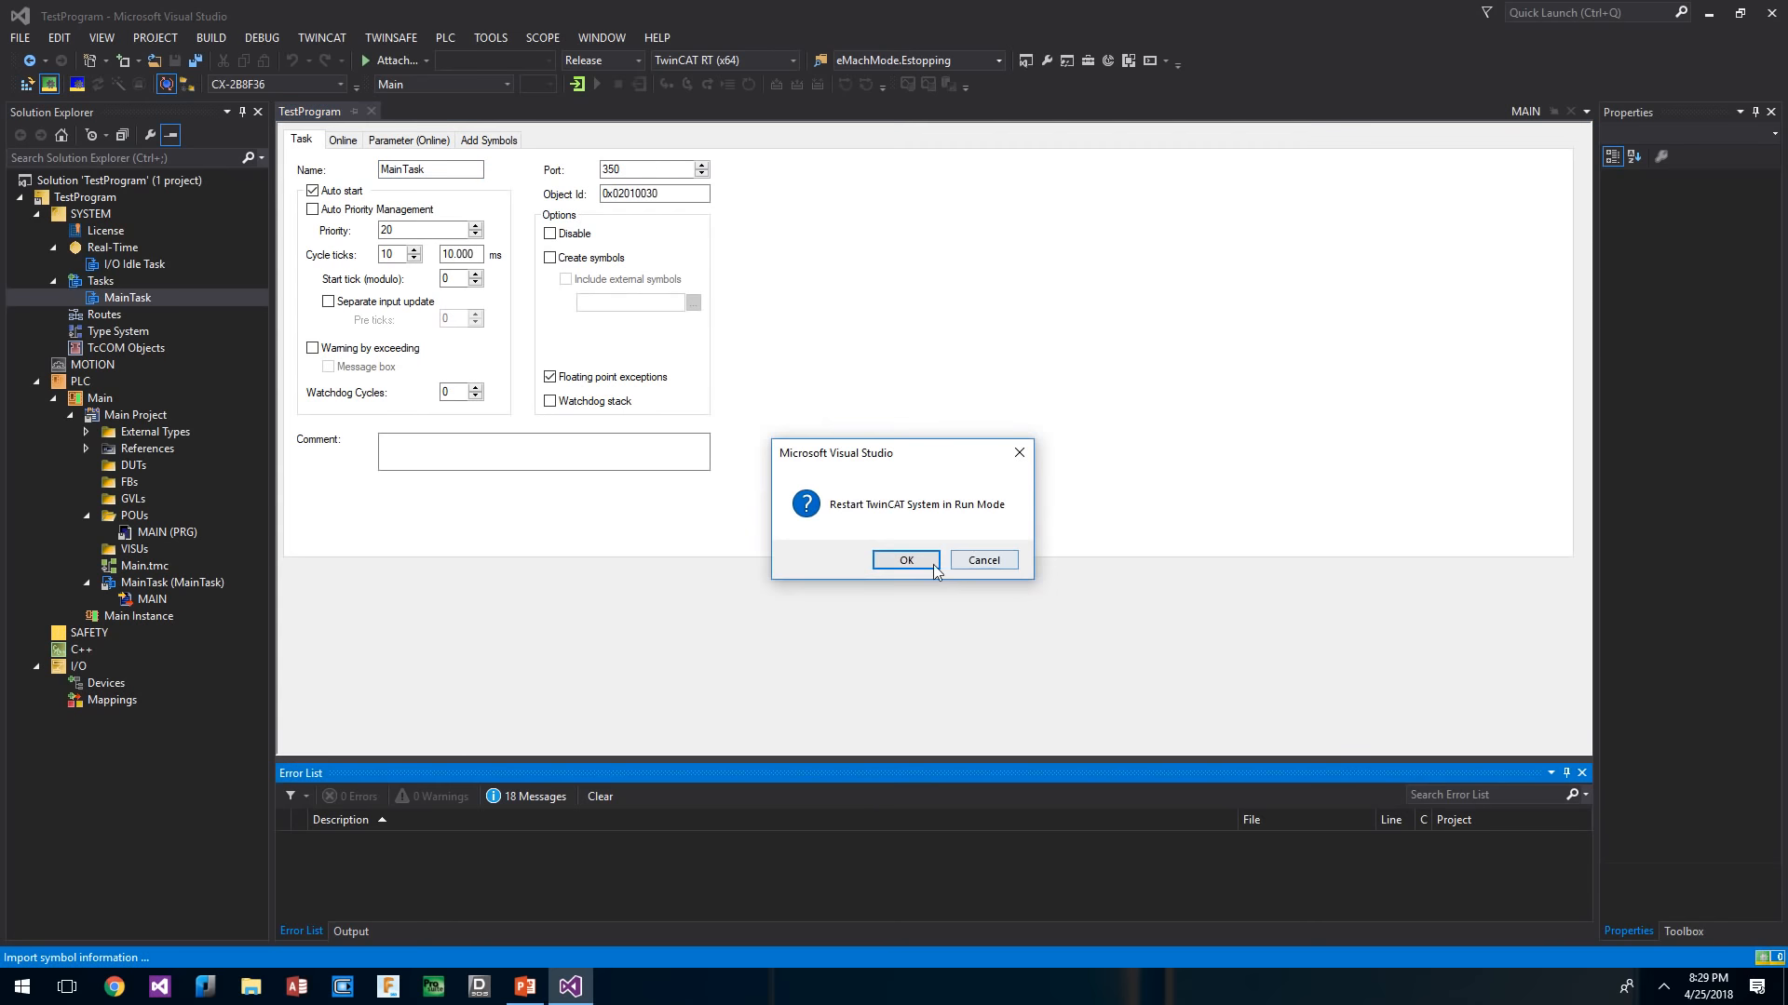
click(933, 565)
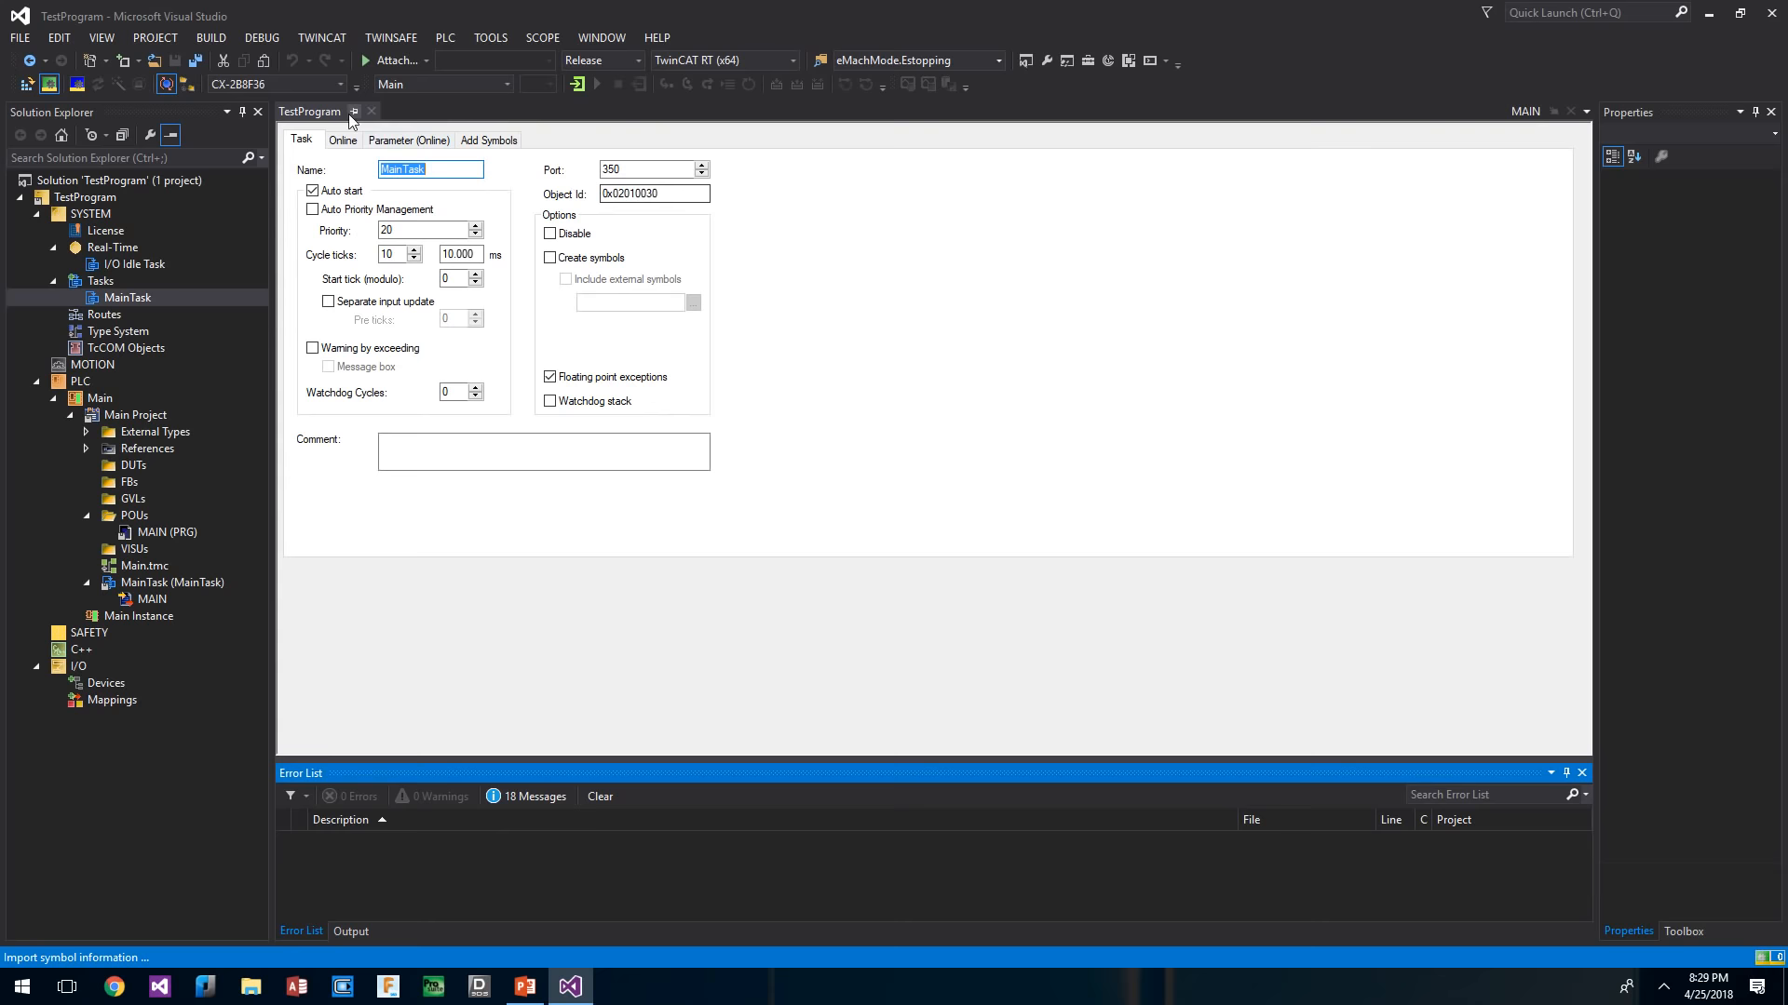
- Examine the PLC node's version and PLC settings pages along with the Main PLC project and its Main Project entry
click(87, 384)
right_click(84, 383)
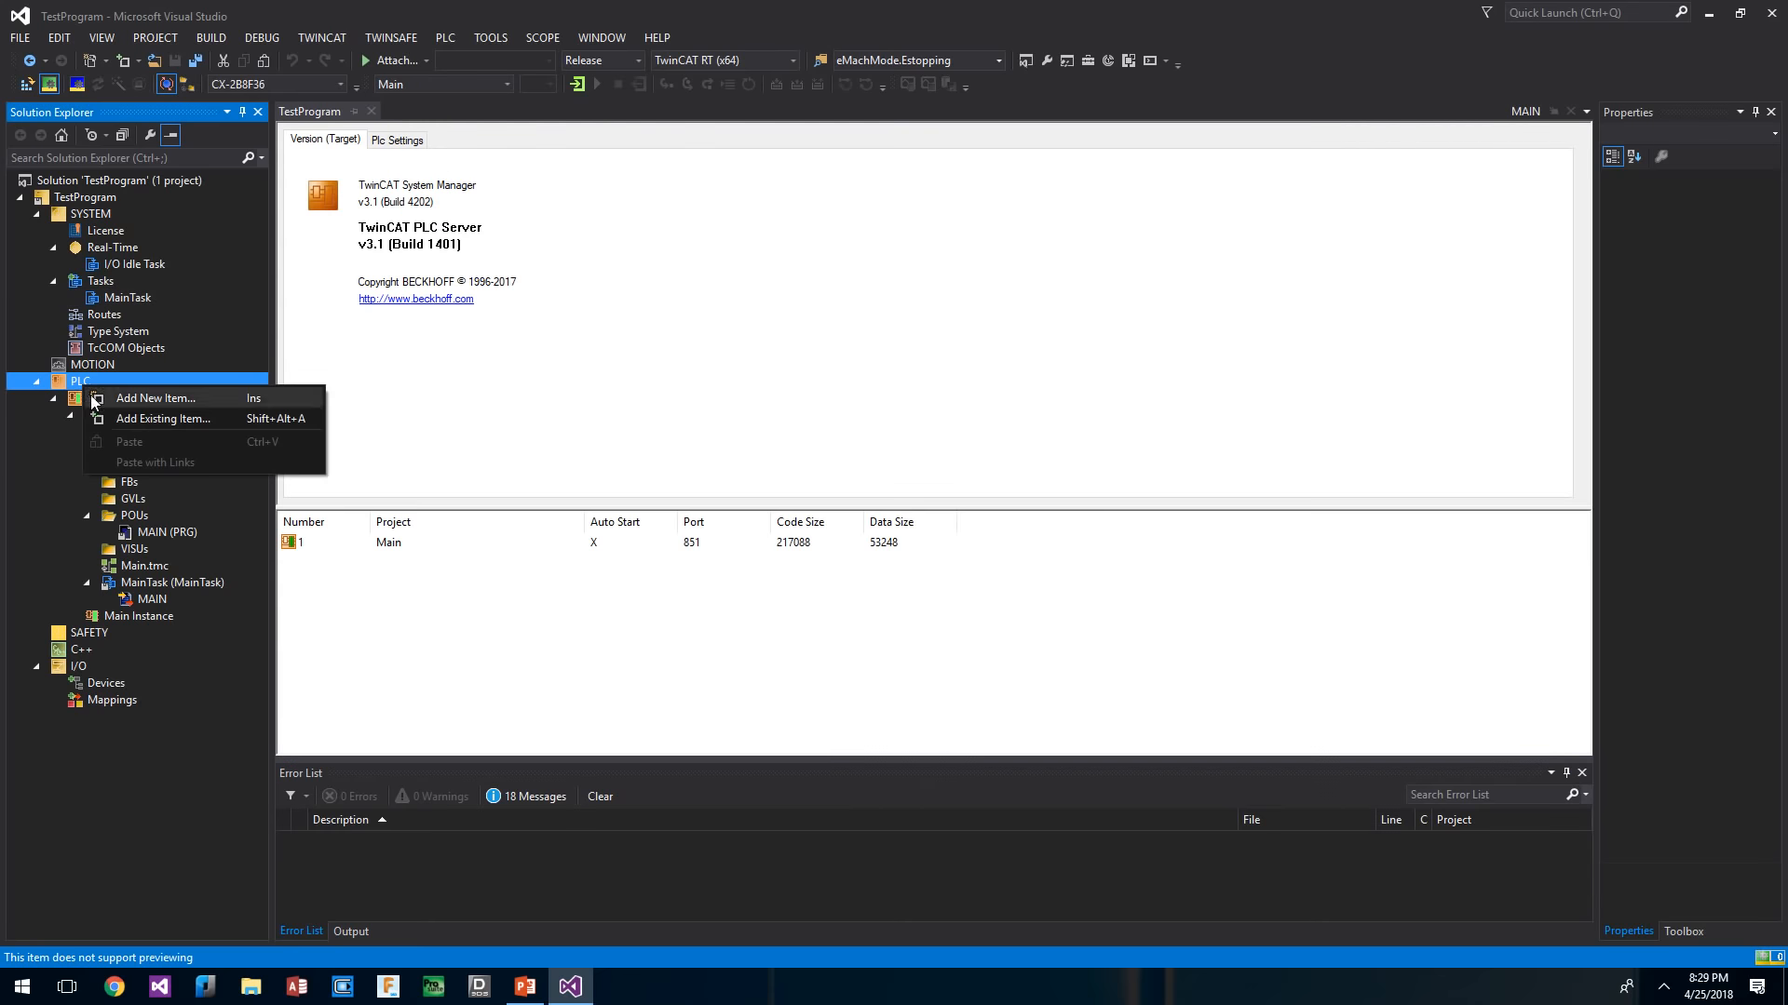
click(50, 391)
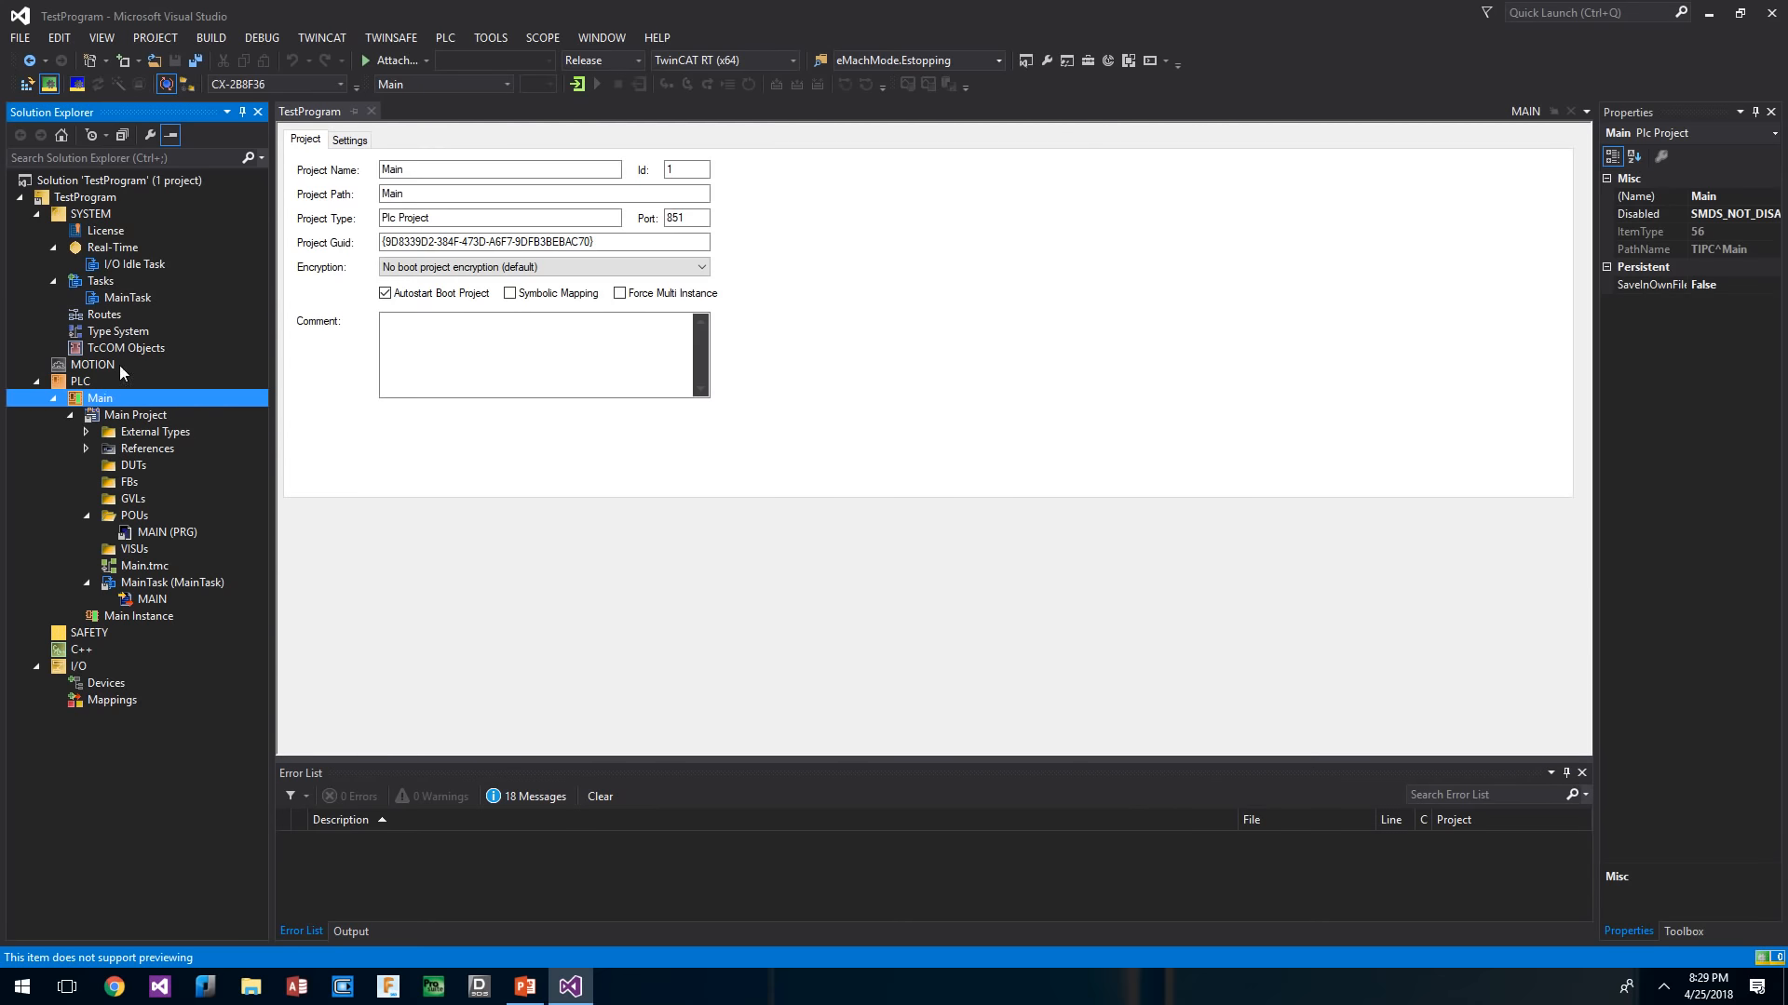
click(82, 382)
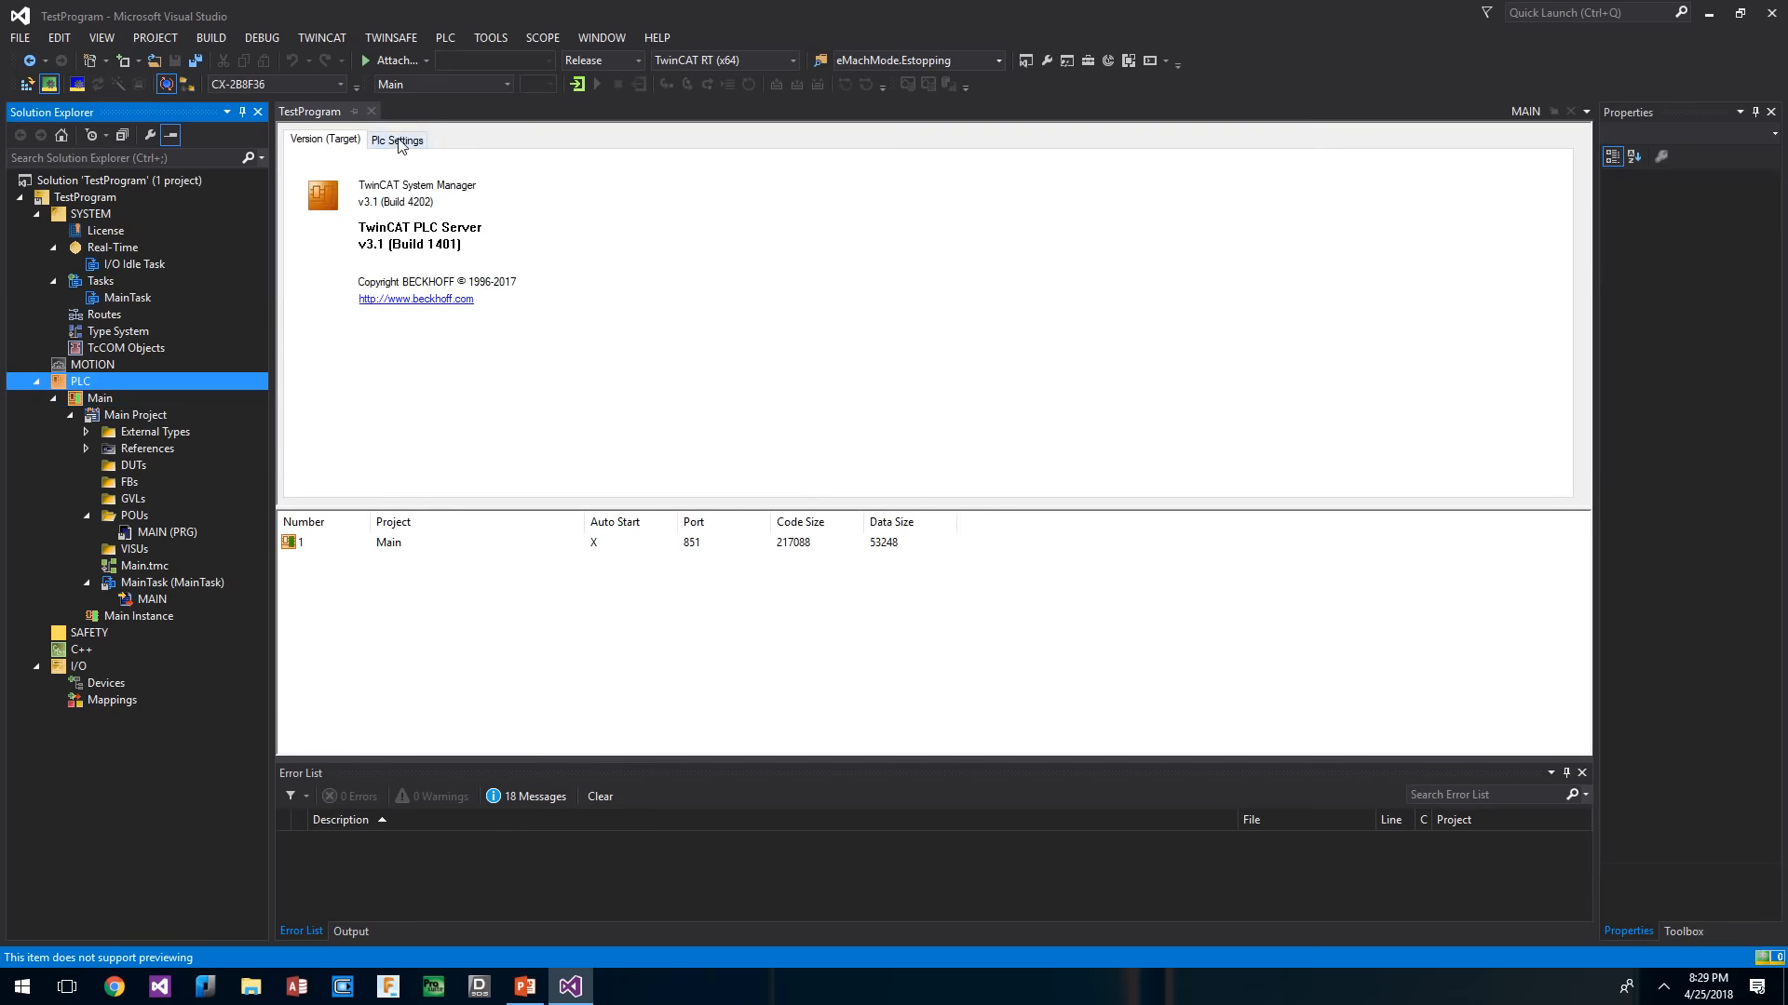
click(397, 138)
click(130, 401)
click(107, 412)
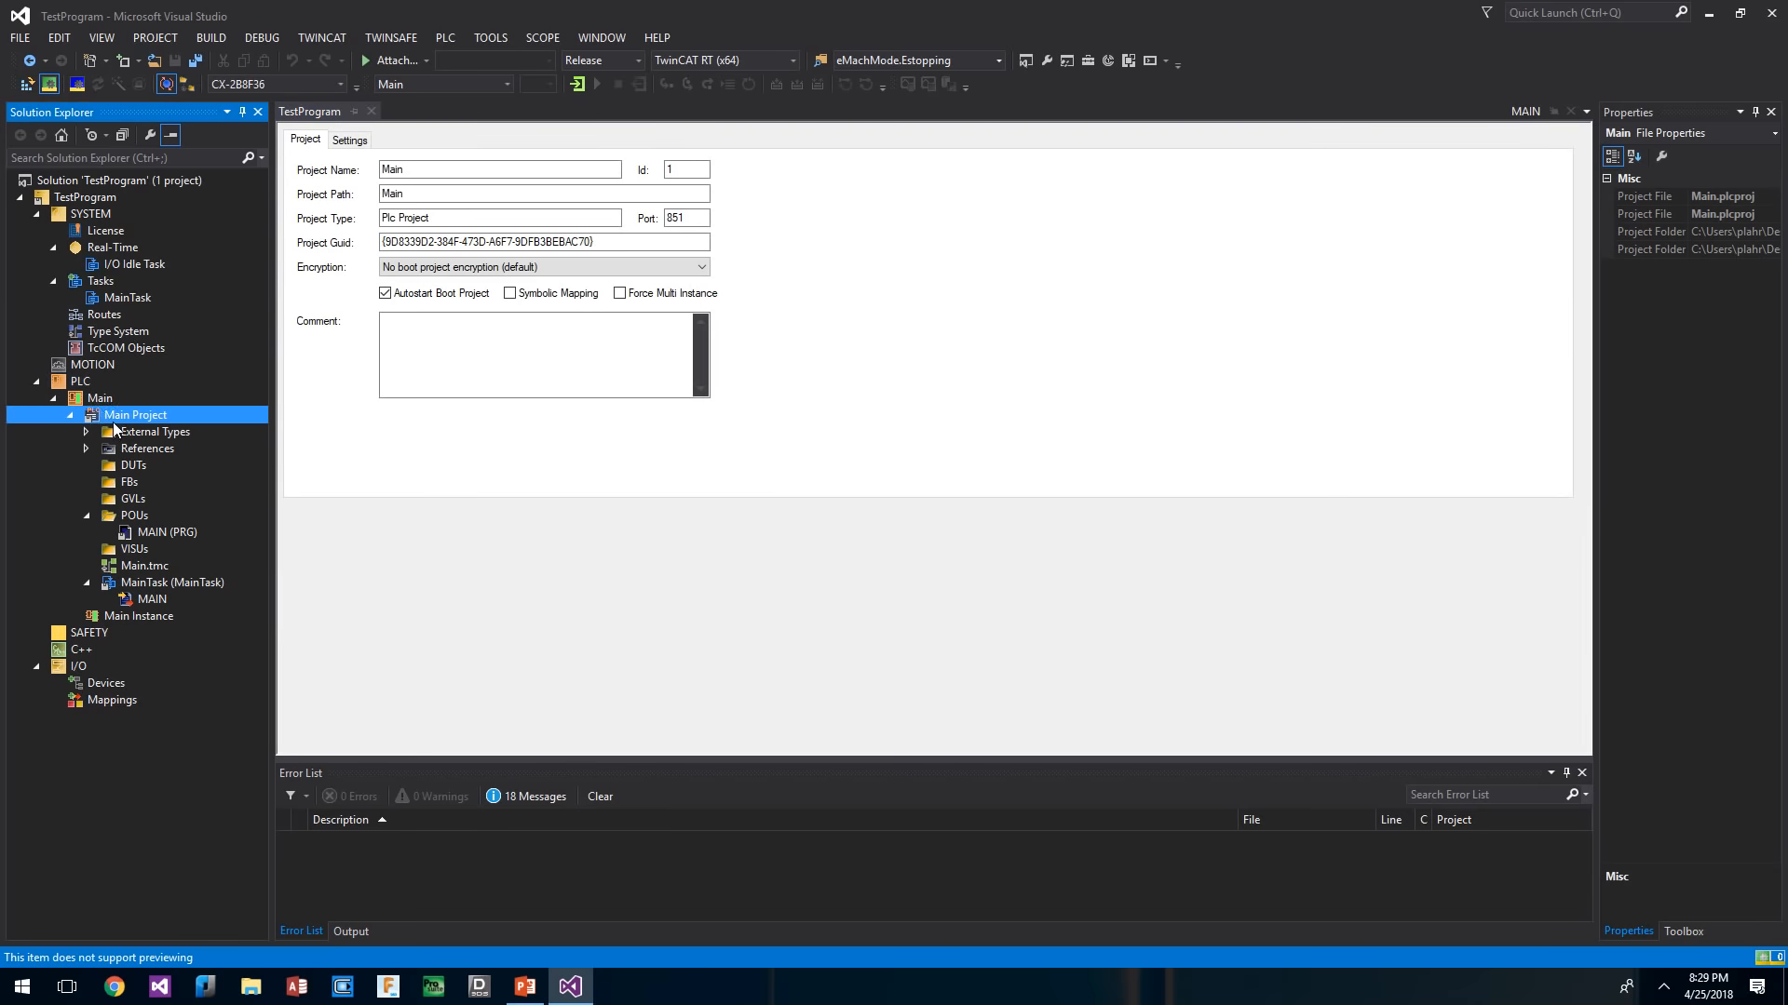
click(81, 382)
- Review the general project properties and the target archive and file settings of the Main PLC project
click(100, 398)
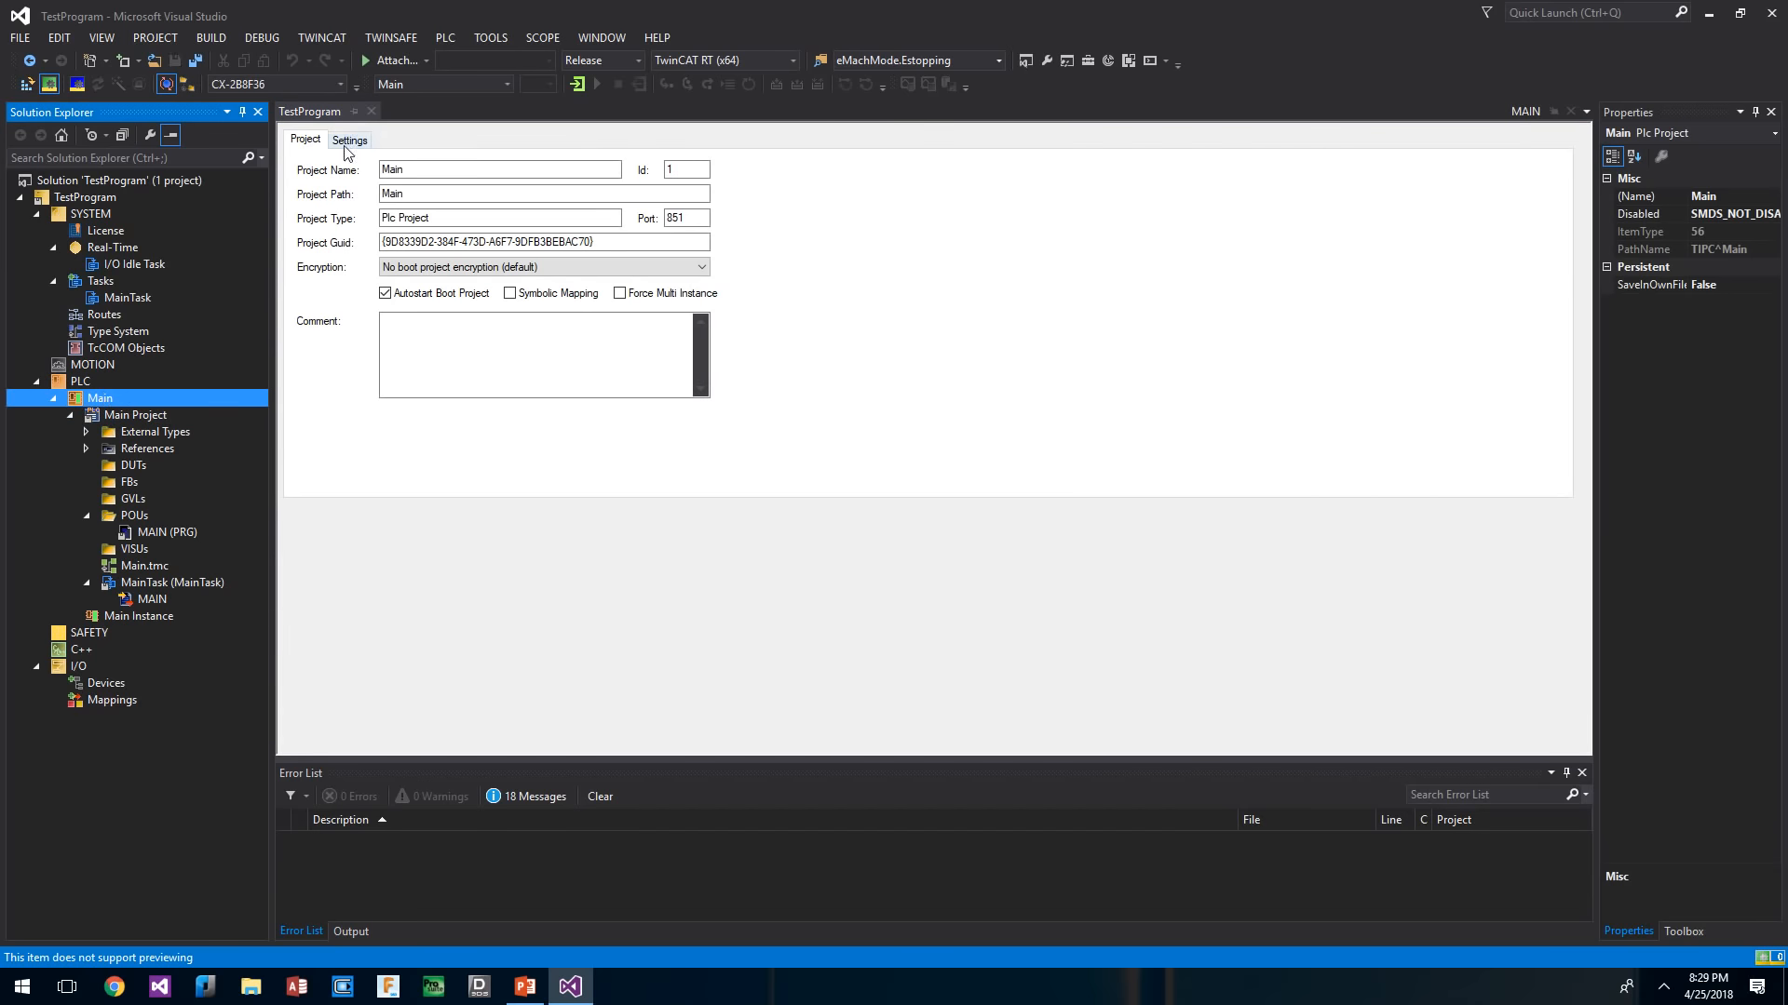
click(350, 140)
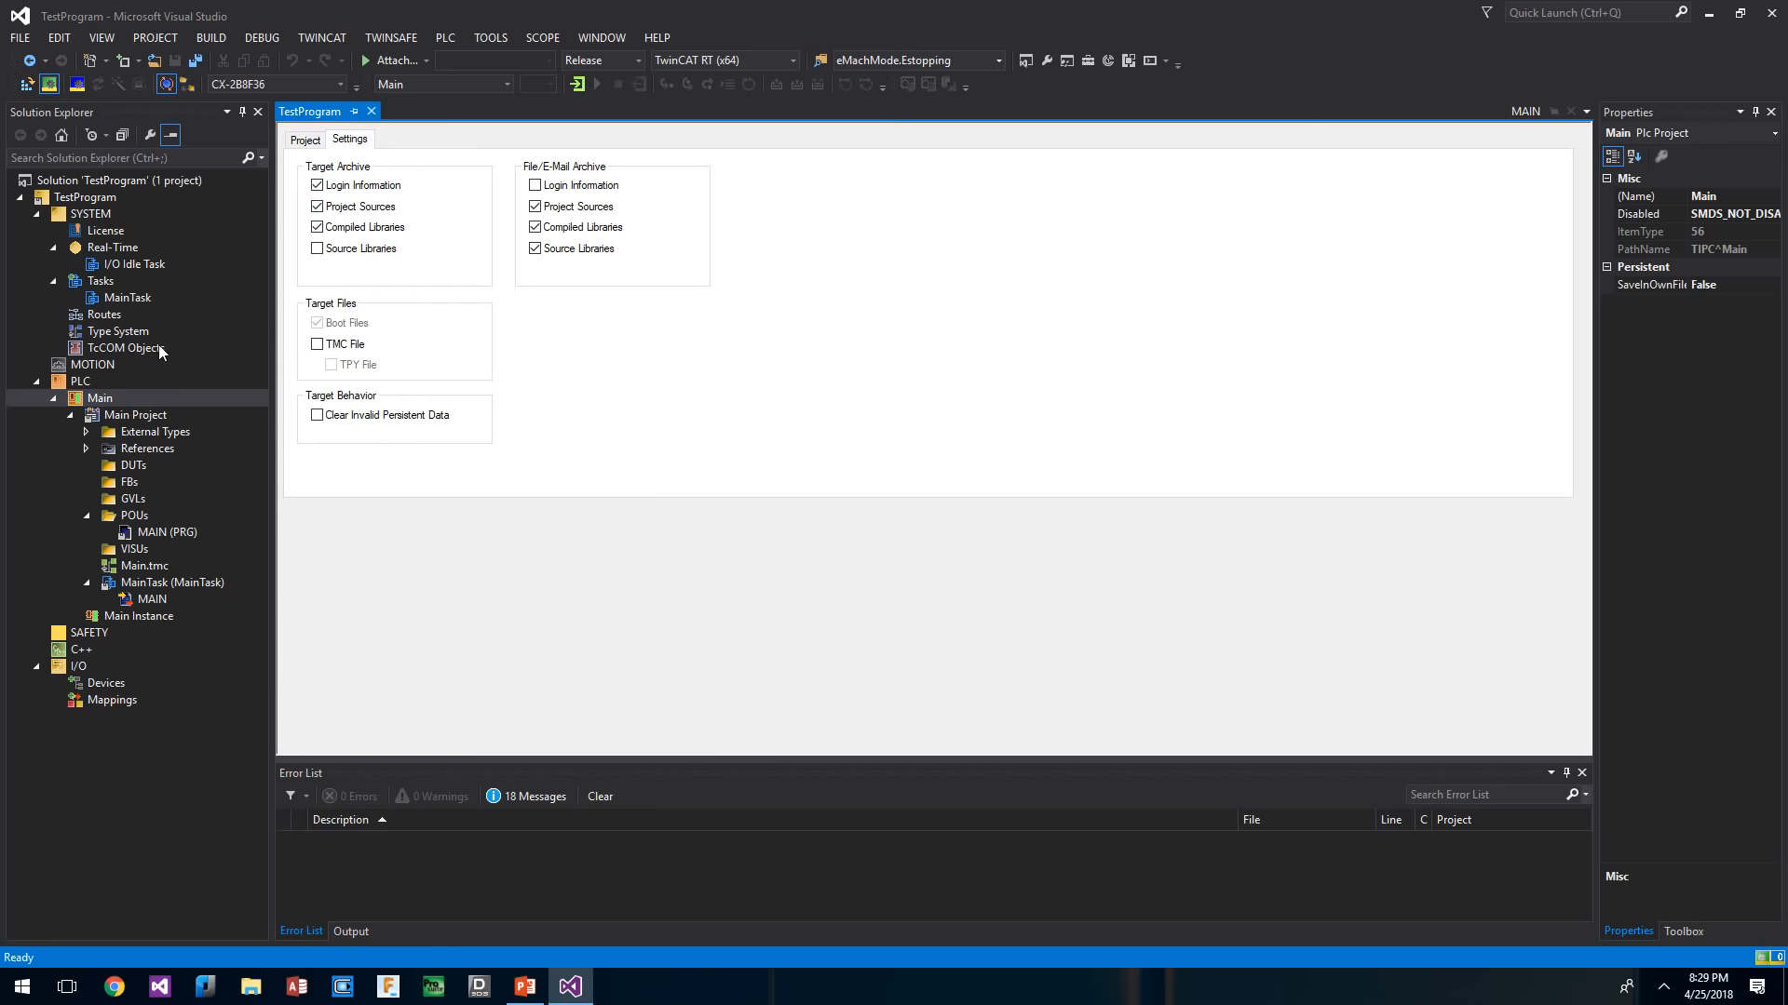
click(128, 426)
click(128, 416)
click(305, 140)
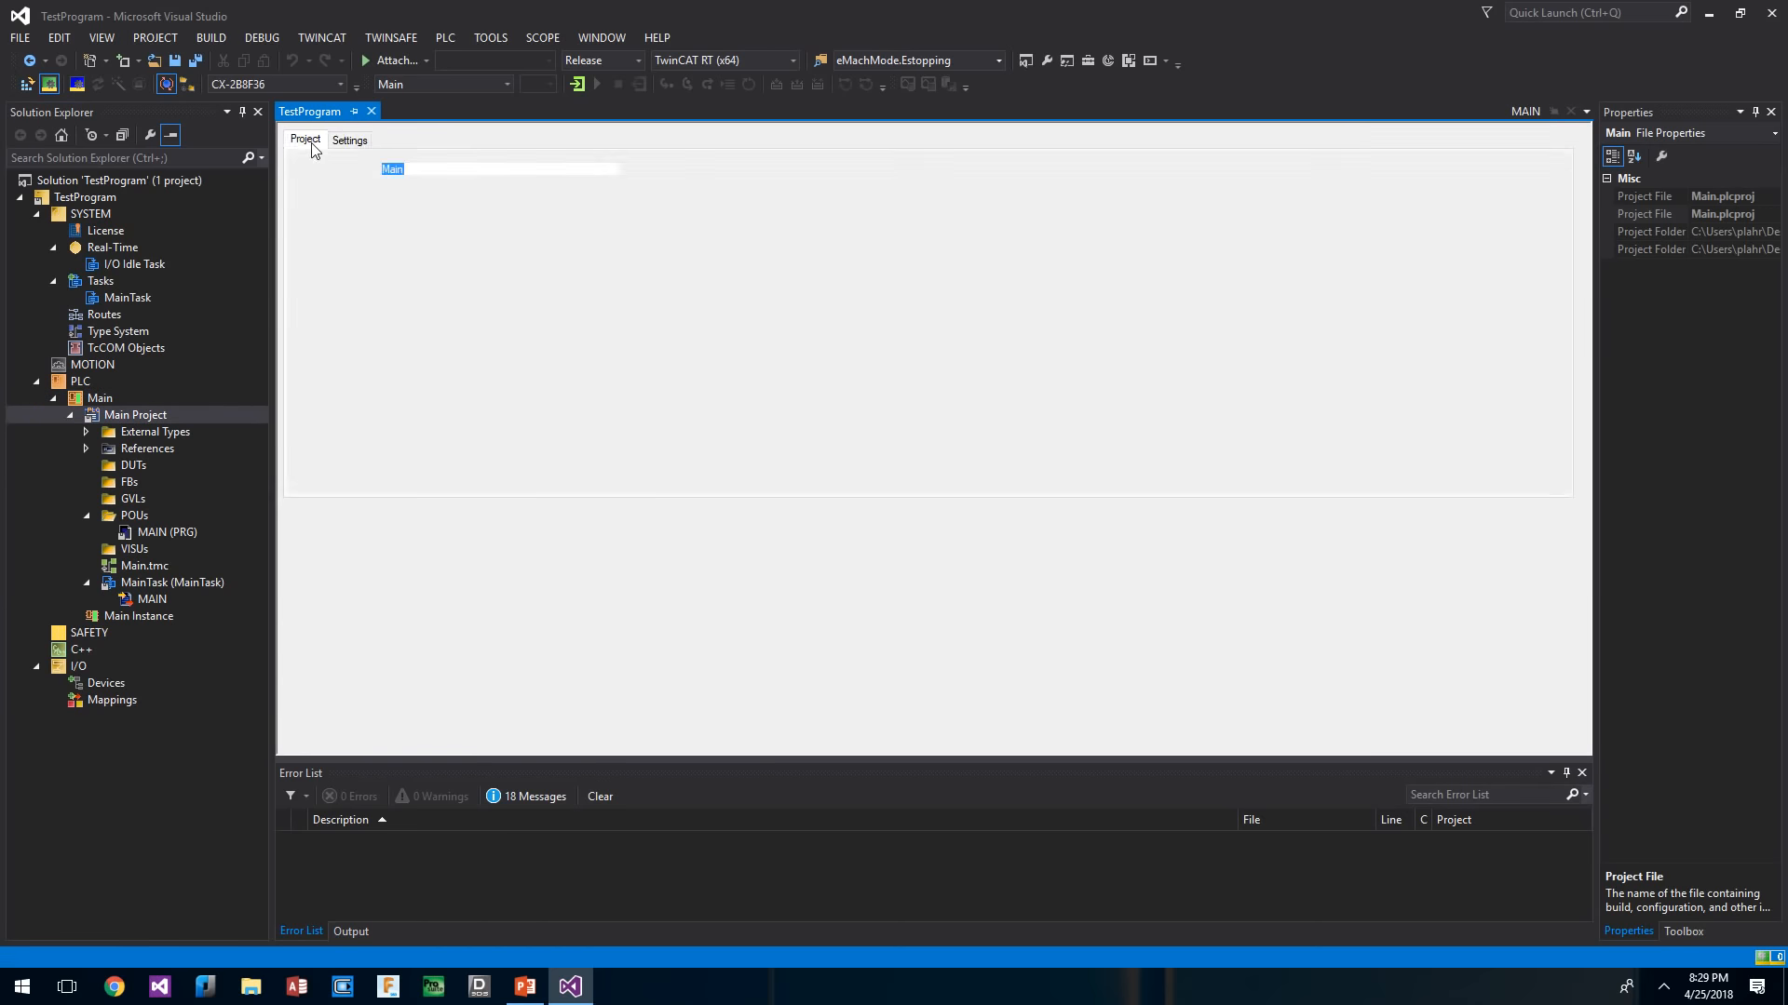
click(348, 140)
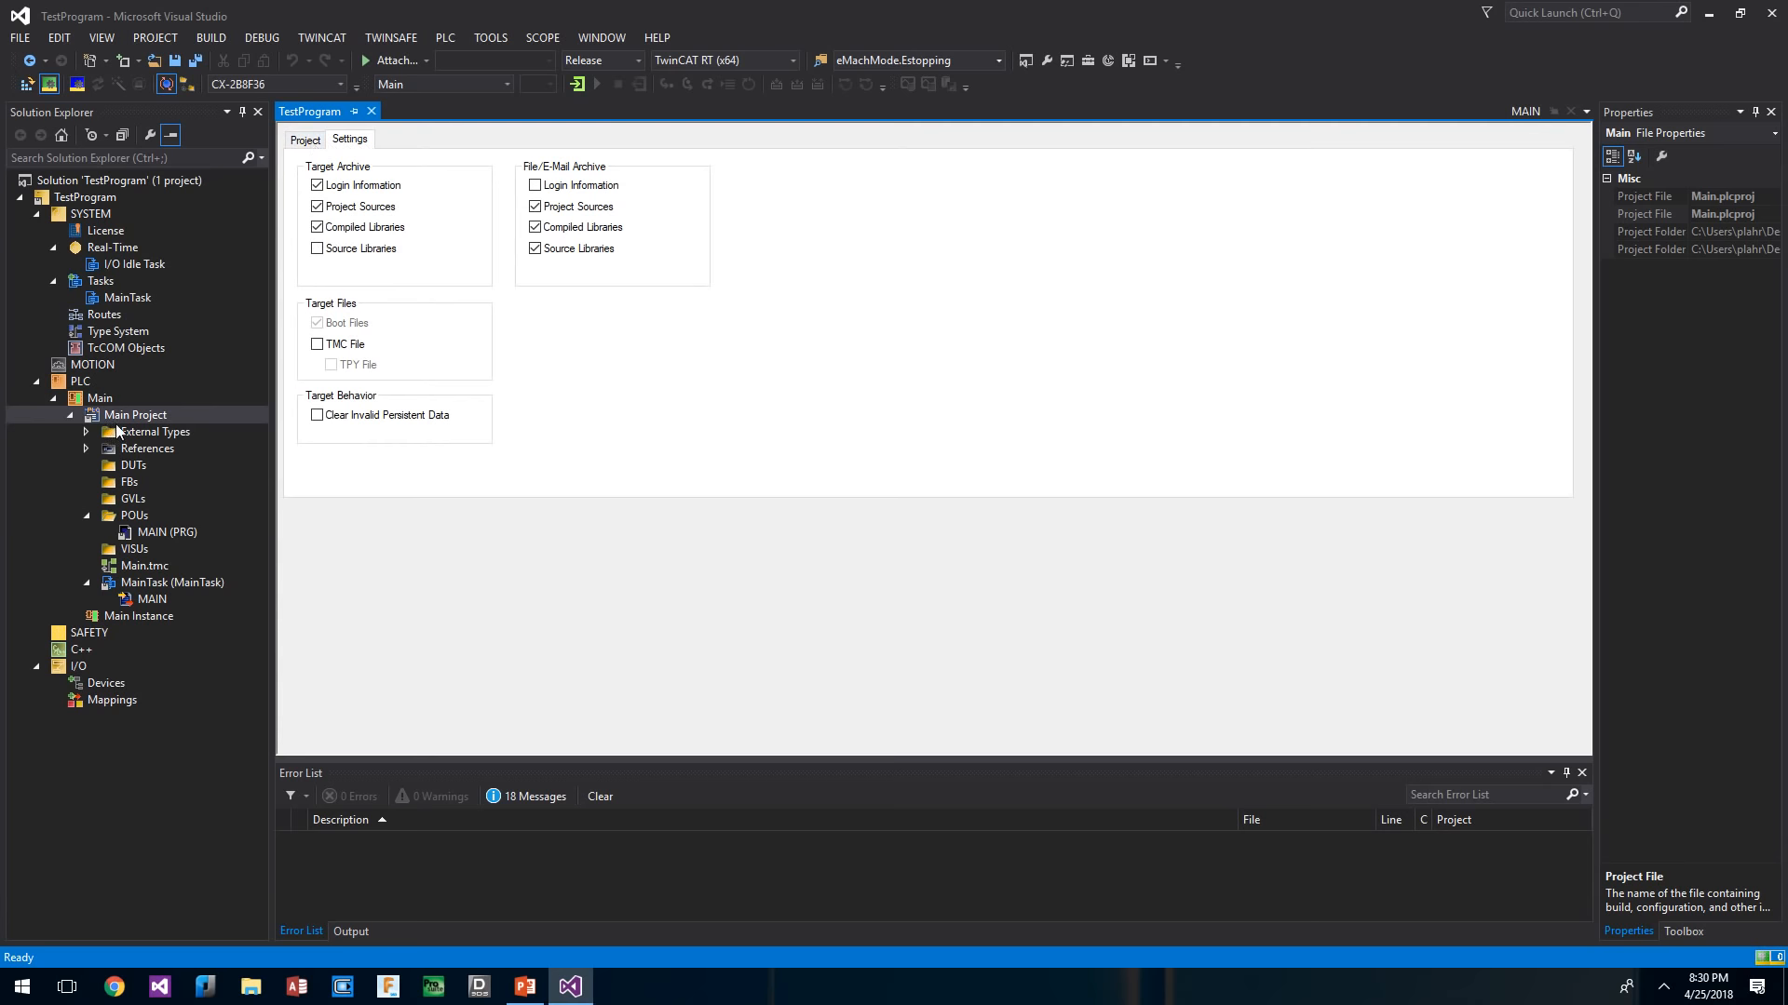
click(97, 399)
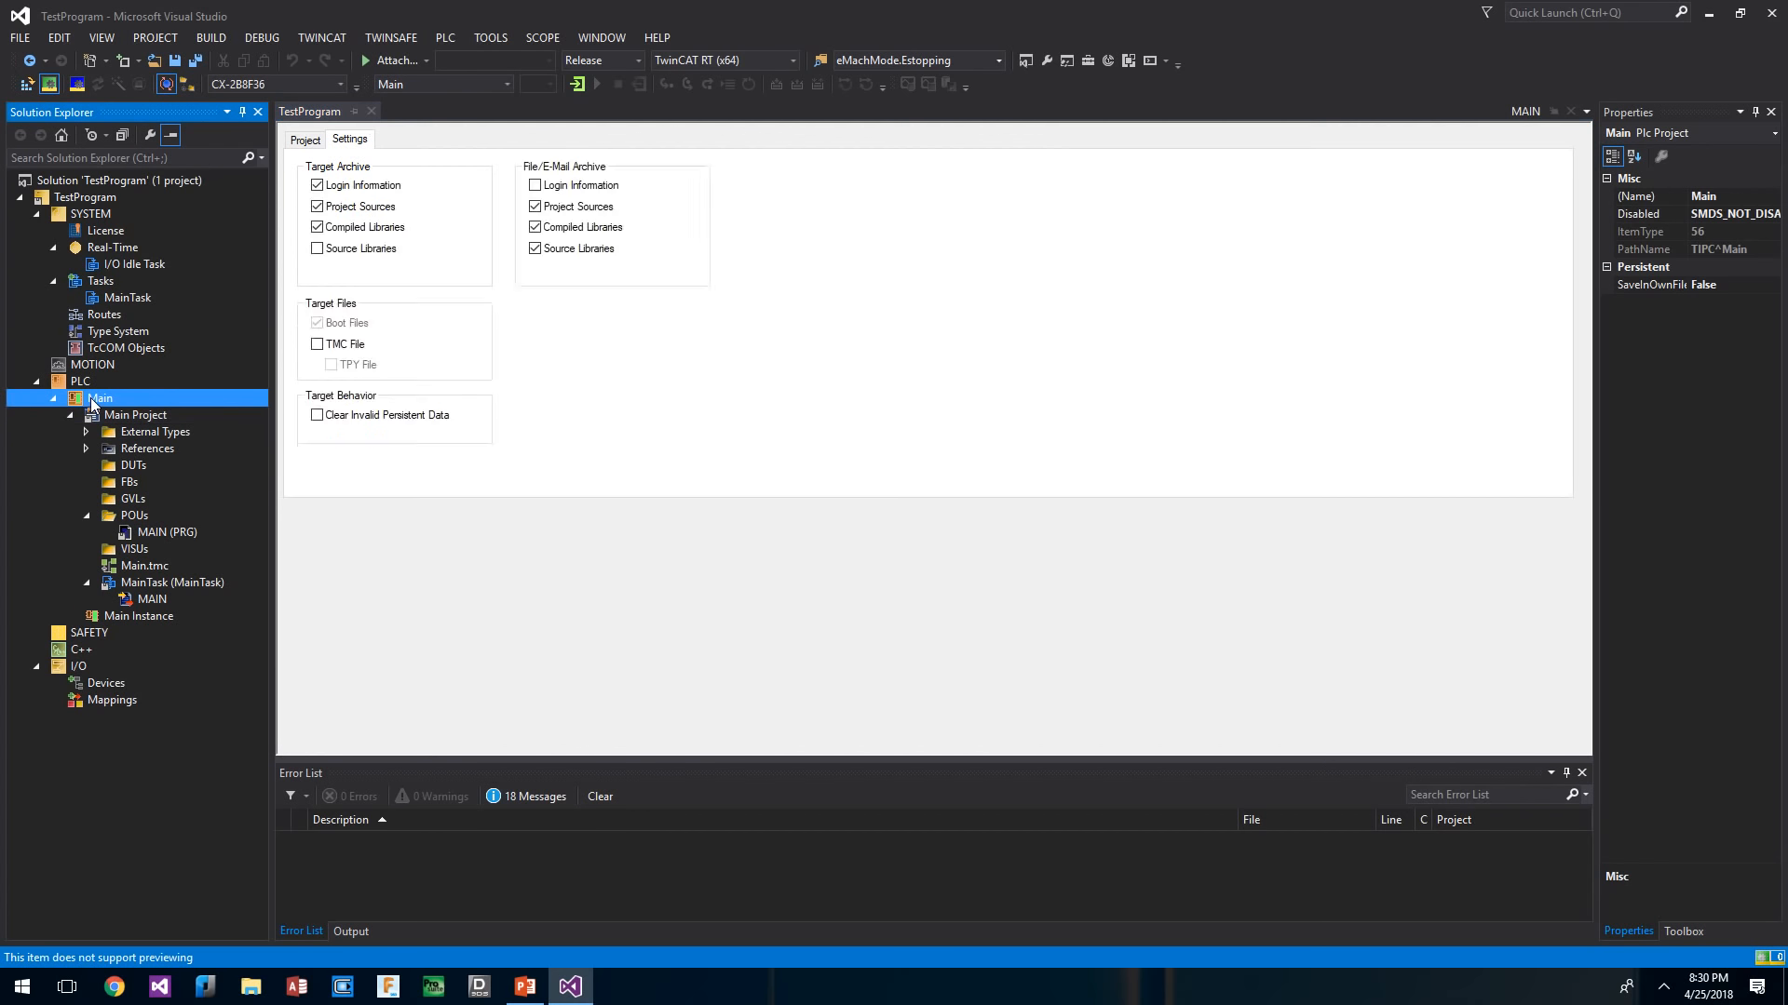
click(311, 141)
click(365, 140)
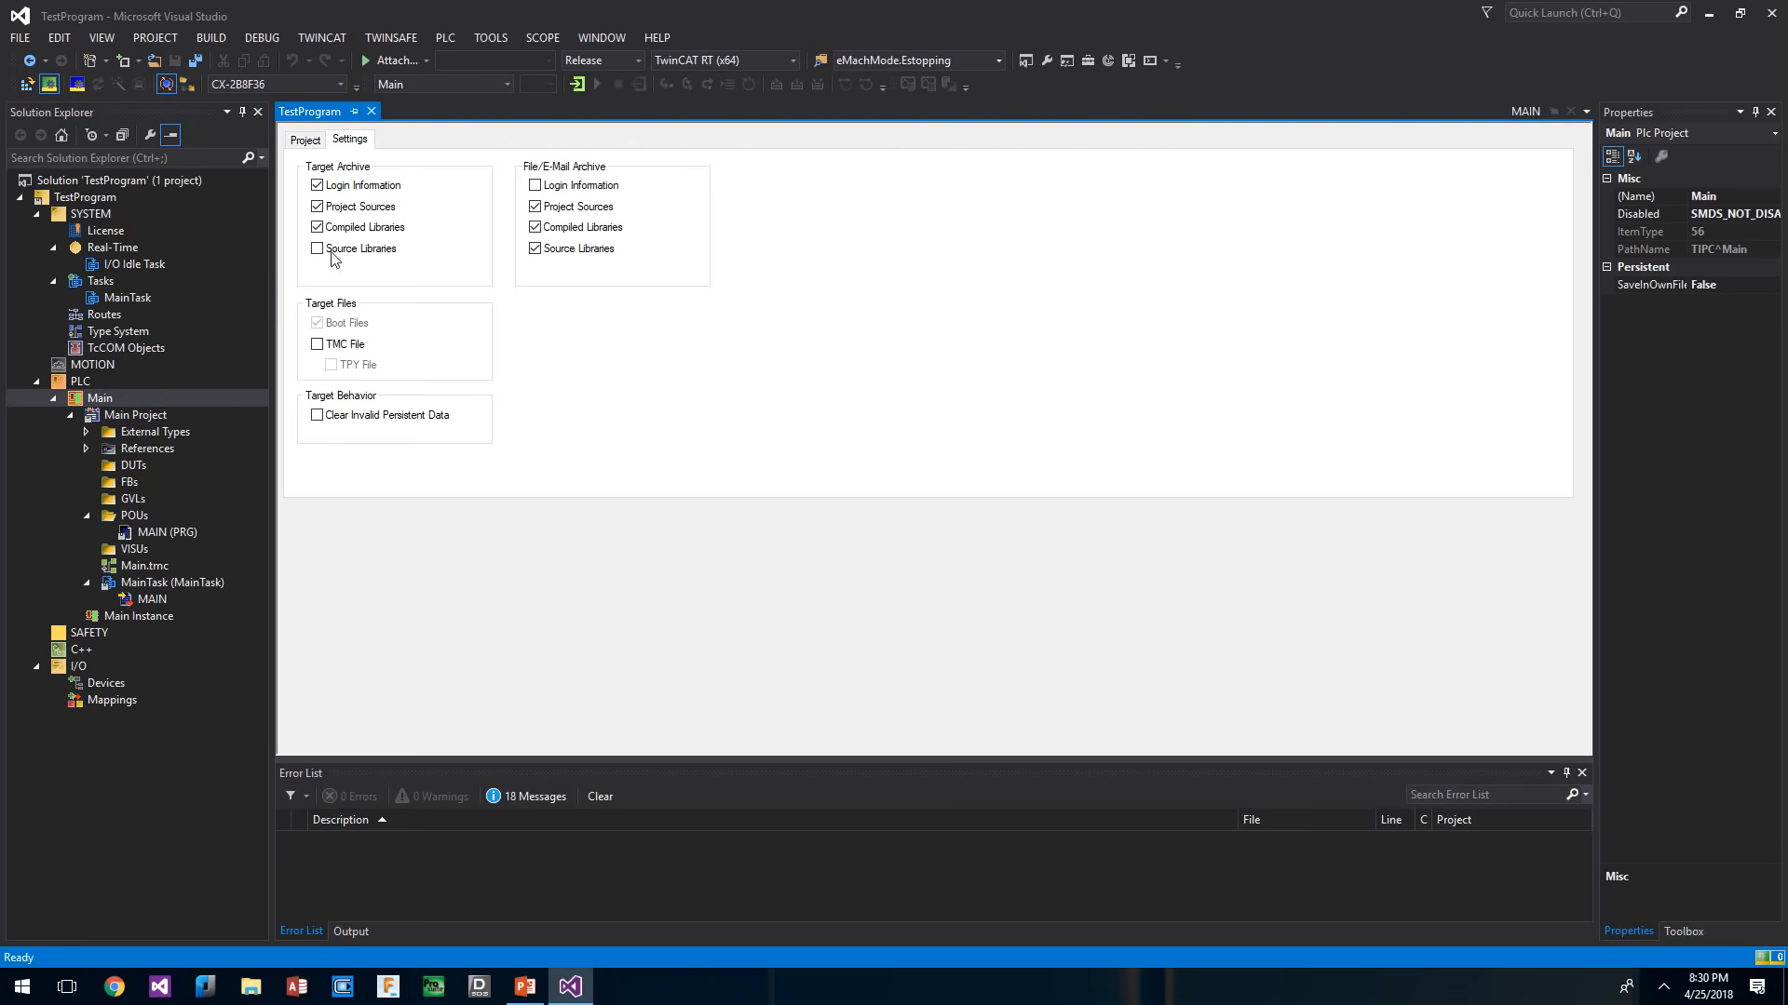
- Close the TestProgram settings window and log in to the PLC to bring the MAIN program online
click(371, 111)
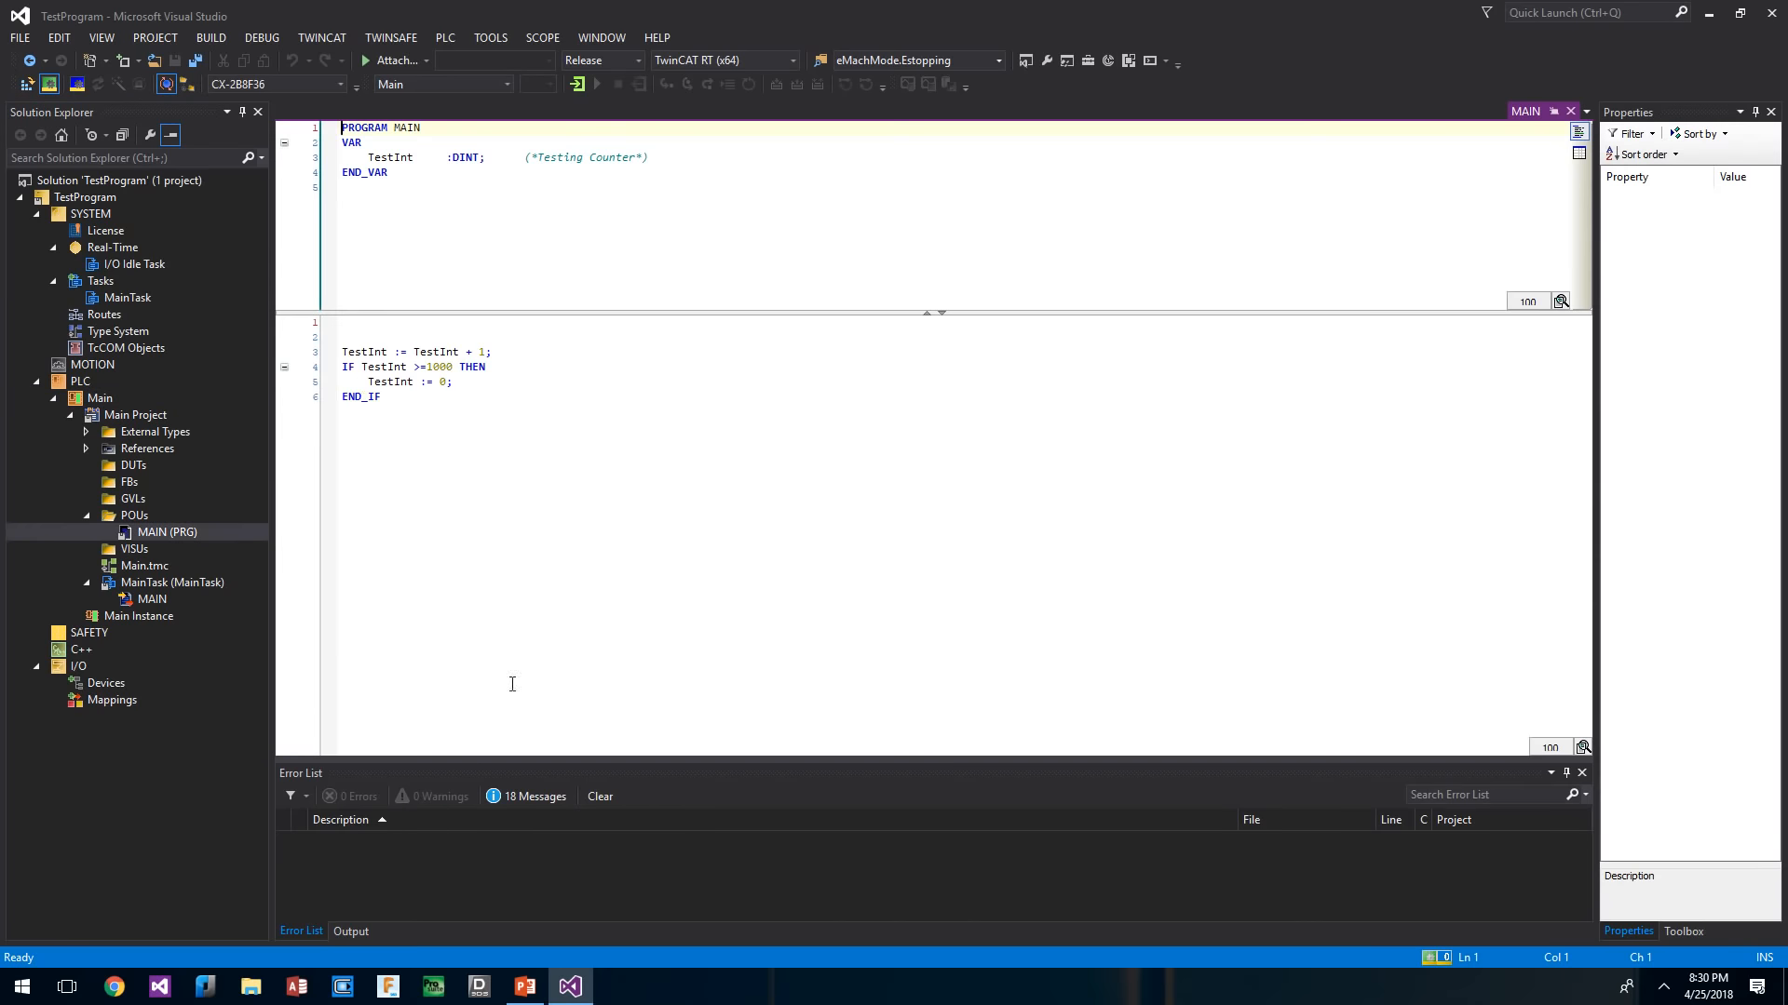
click(577, 84)
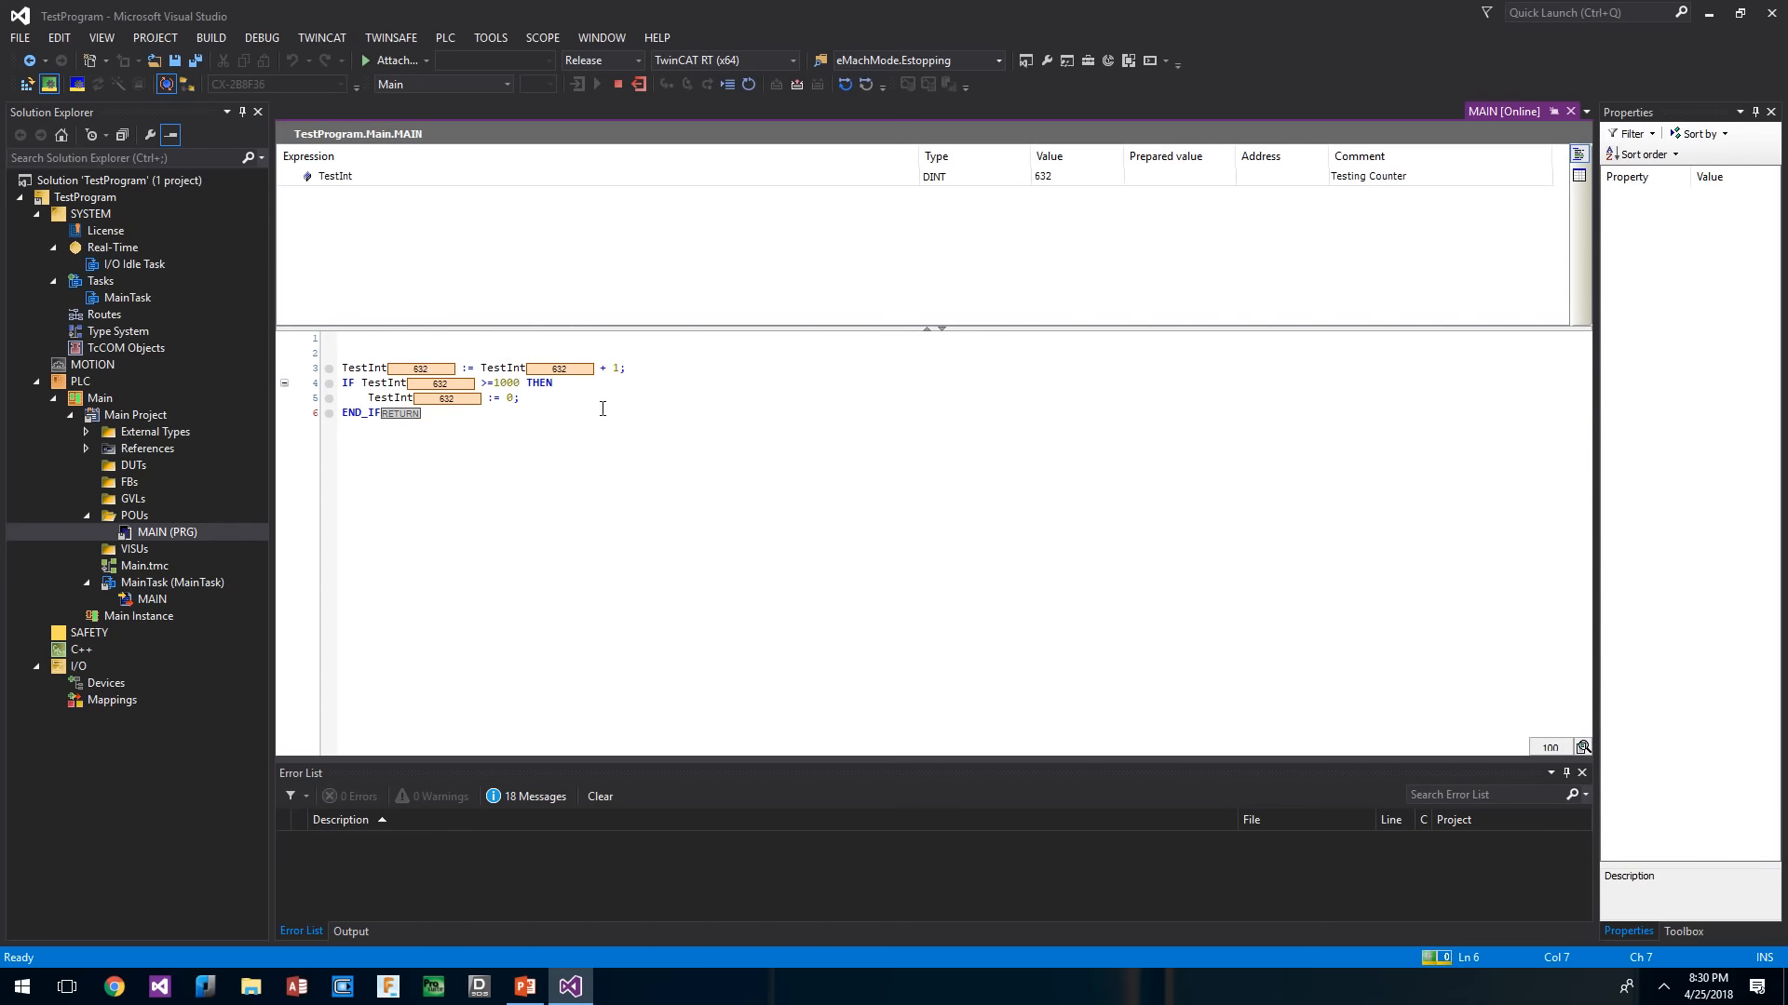
- Watch the live TestInt value in the online MAIN program and examine the increment line and the IF reset block
click(160, 581)
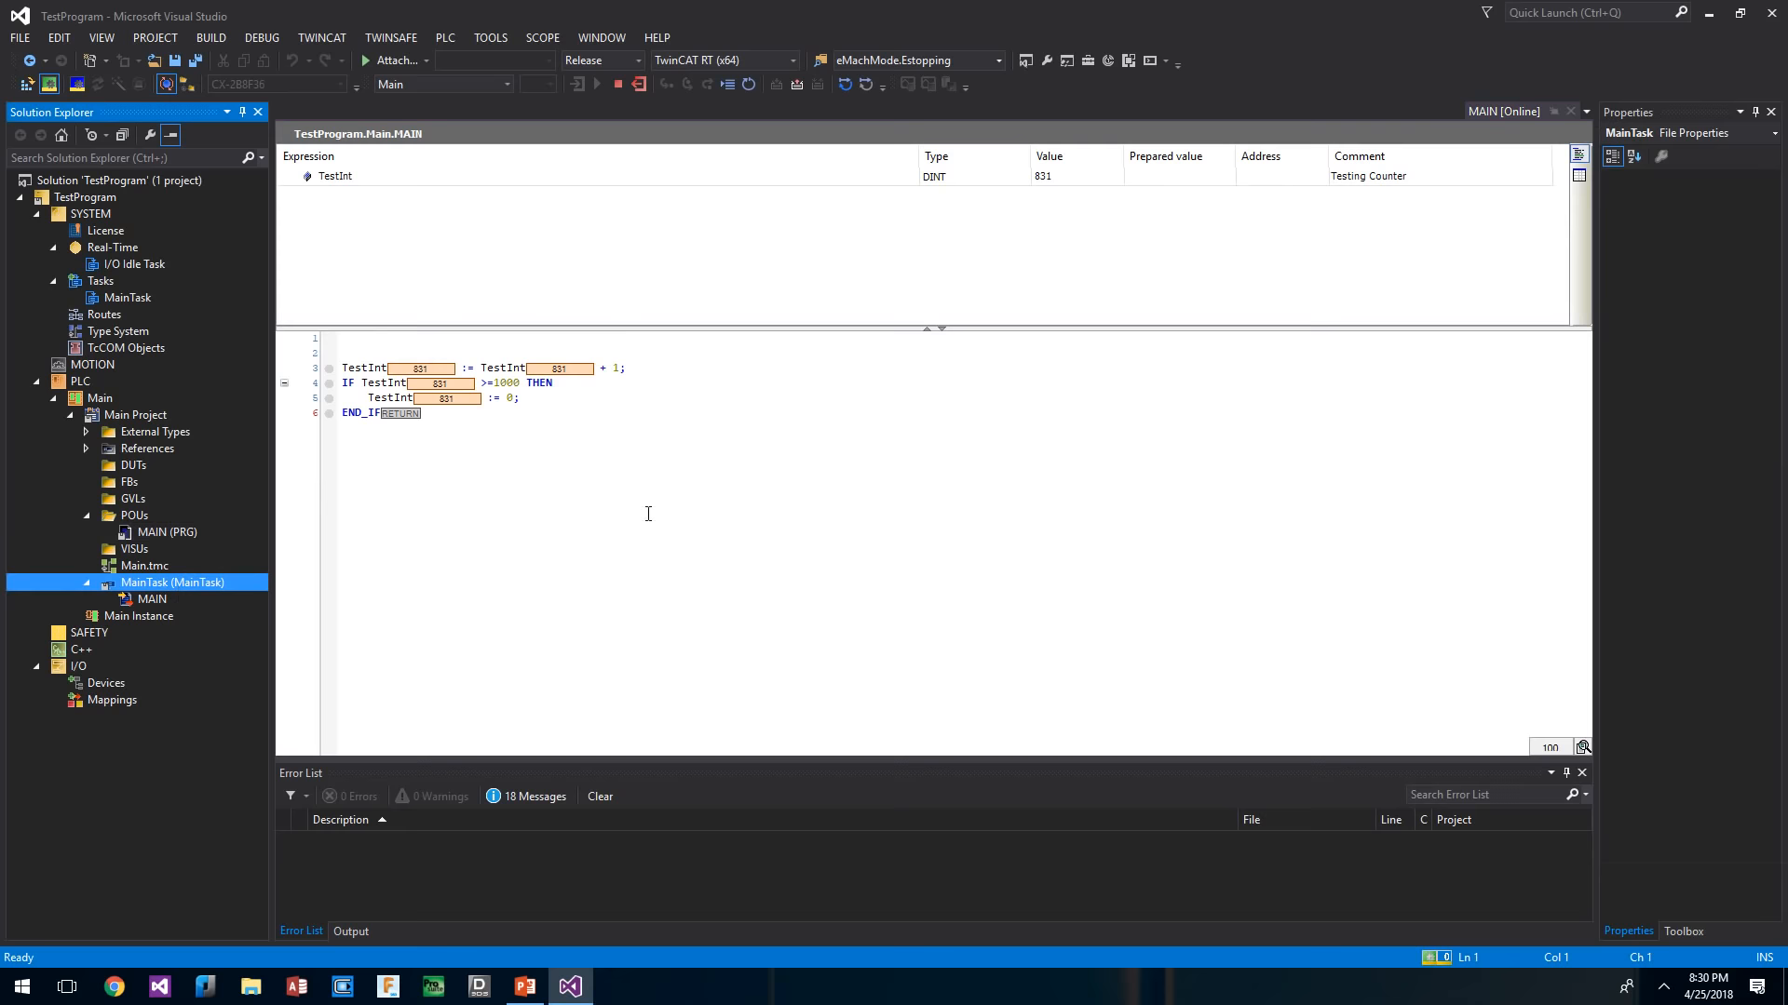
click(657, 492)
drag(651, 370, 649, 355)
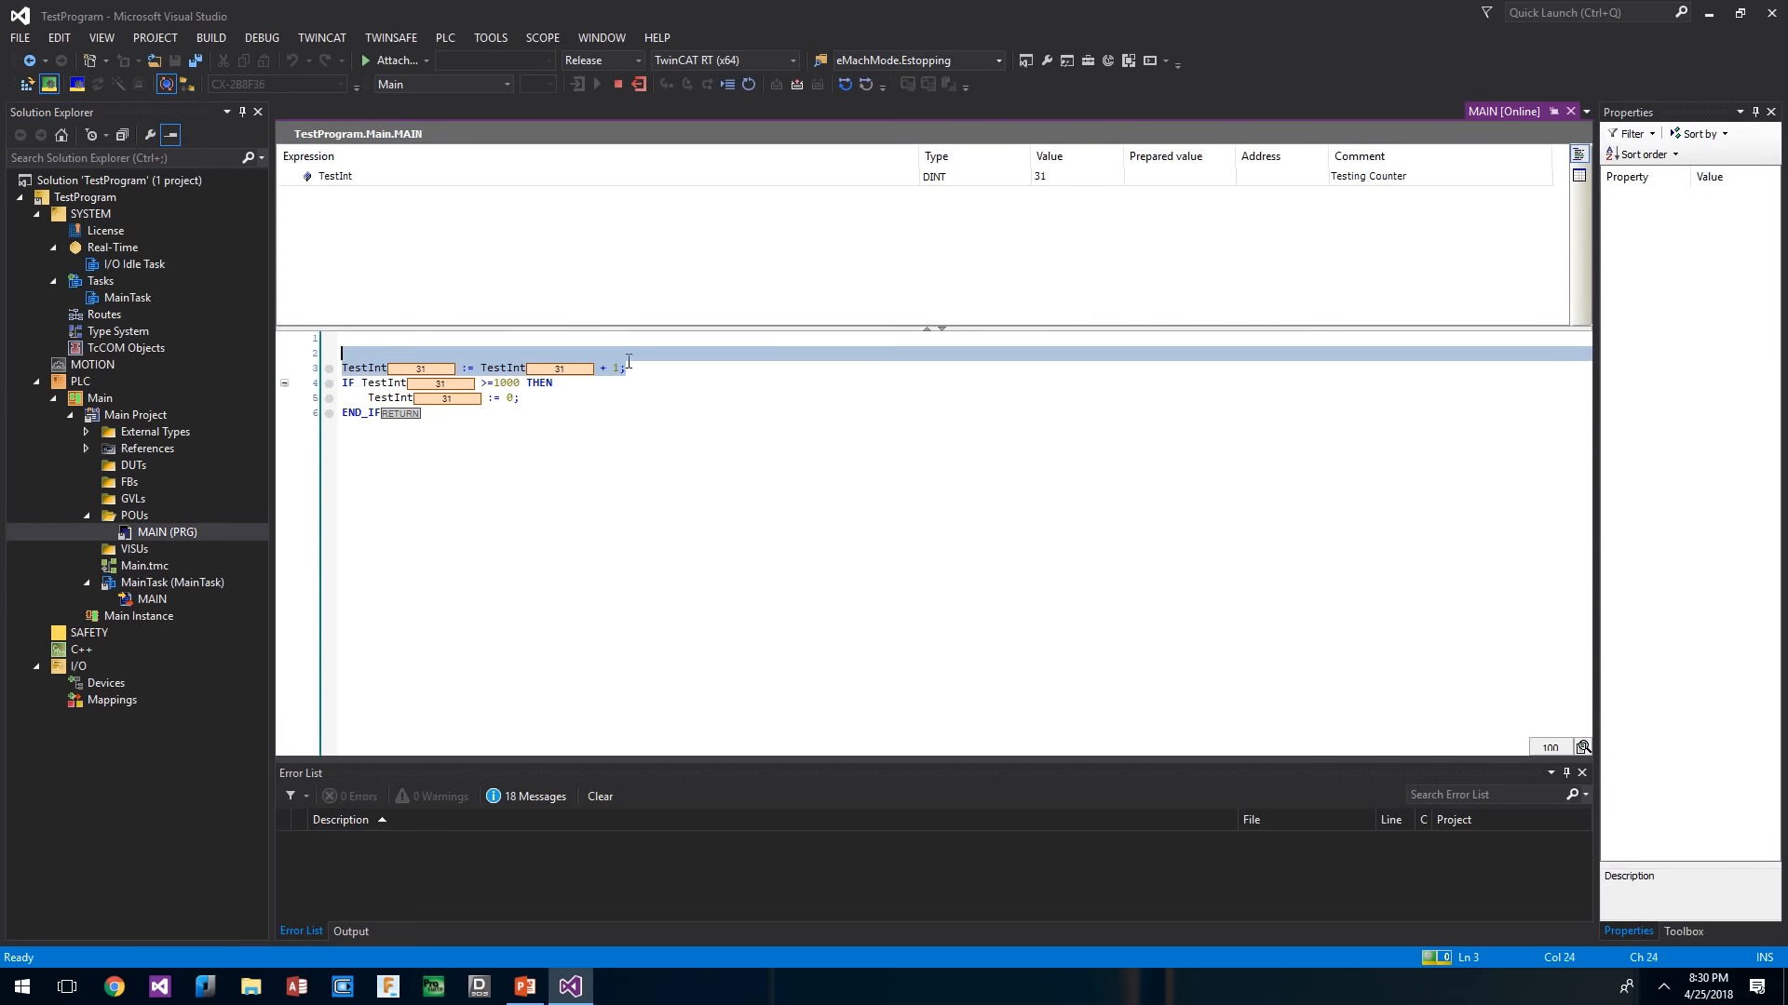
click(646, 344)
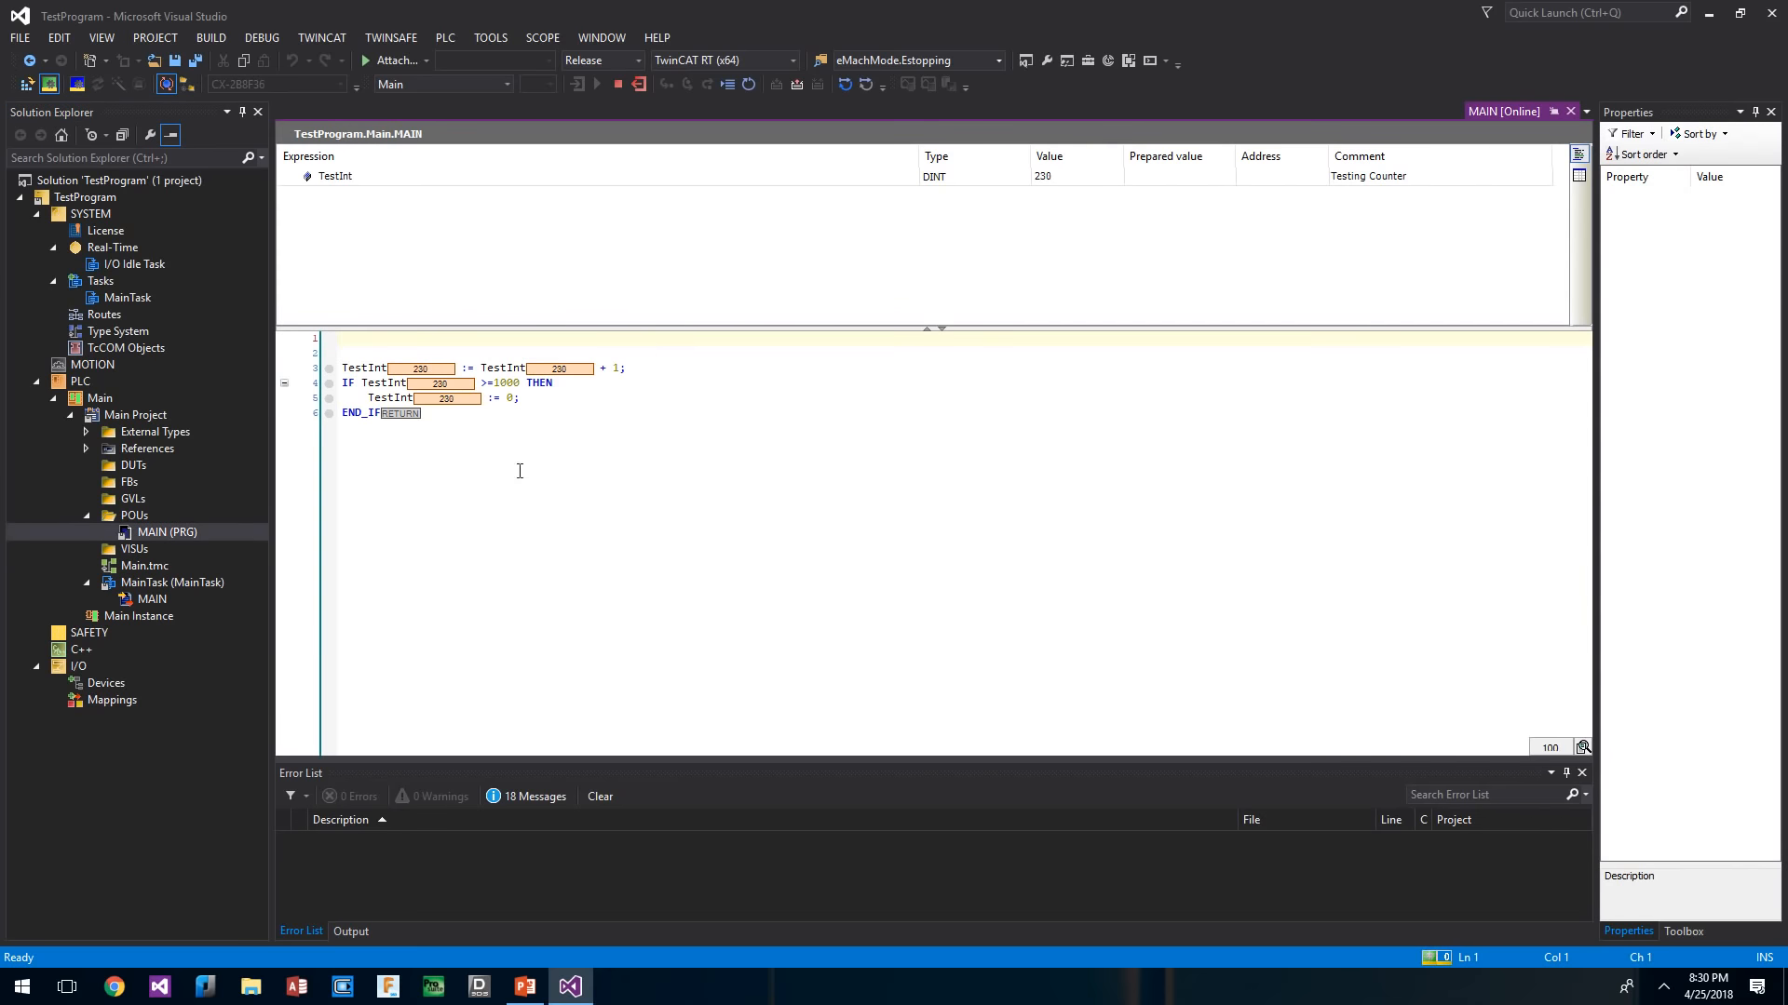
drag(514, 470, 237, 367)
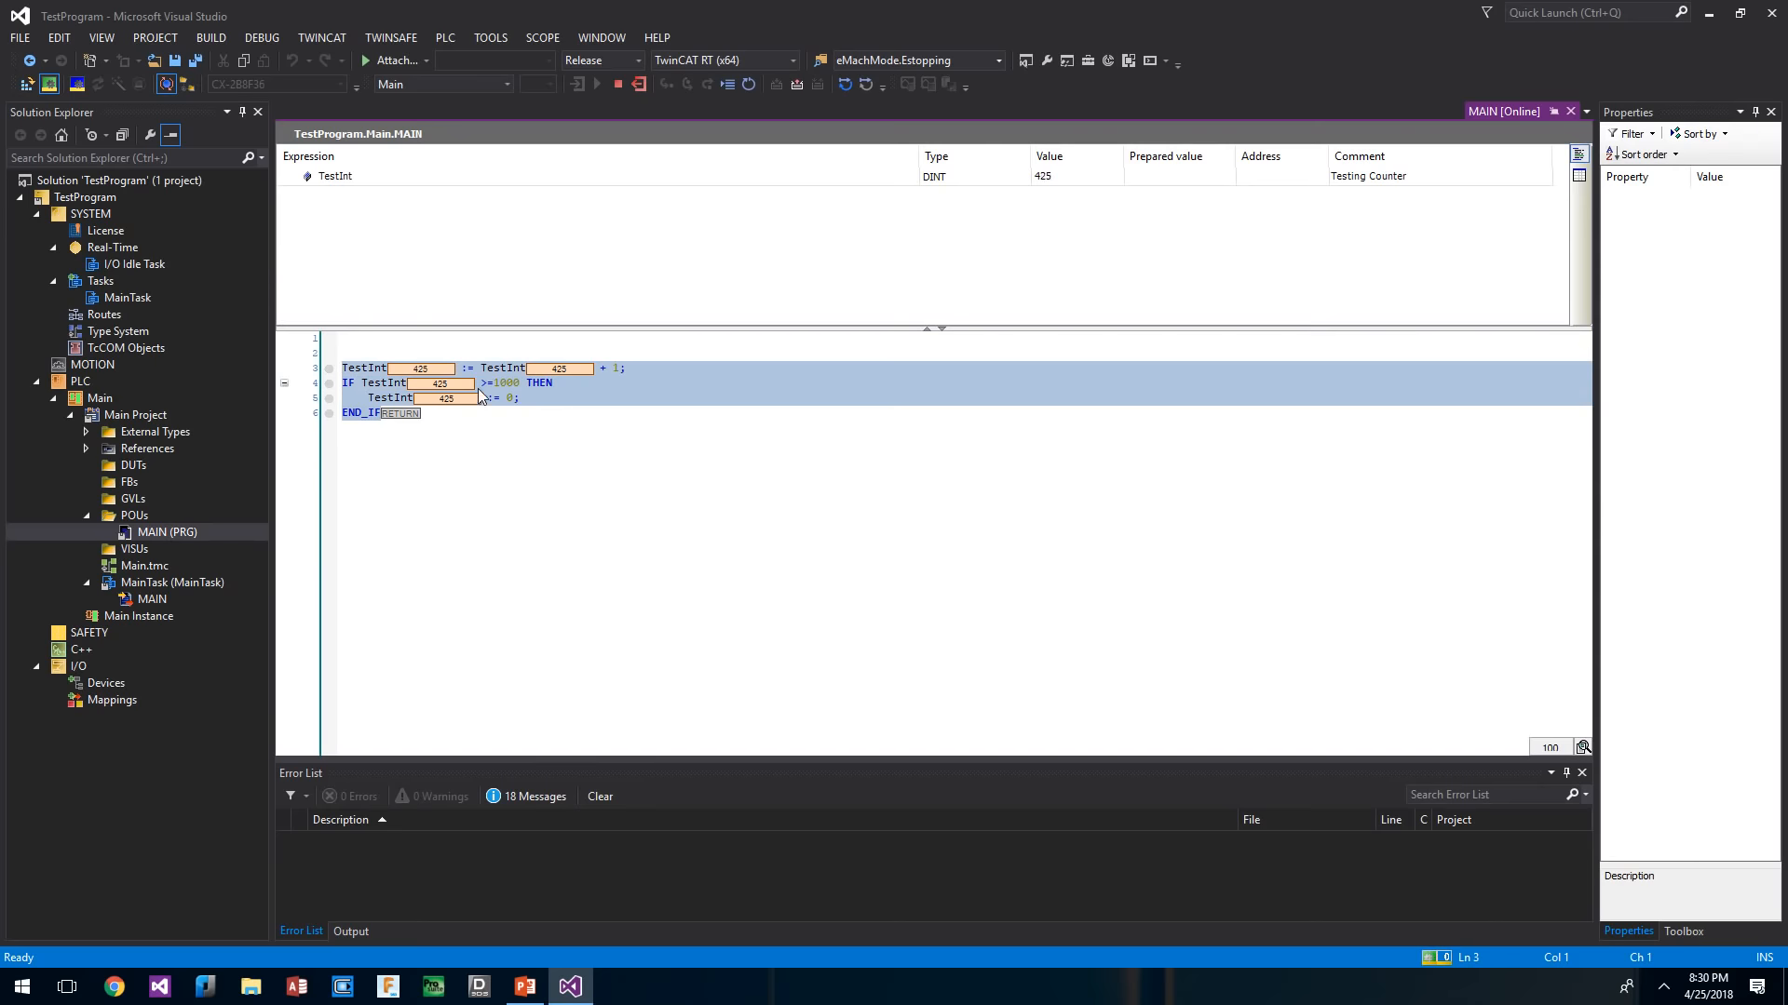
click(474, 414)
drag(425, 406, 340, 369)
click(549, 425)
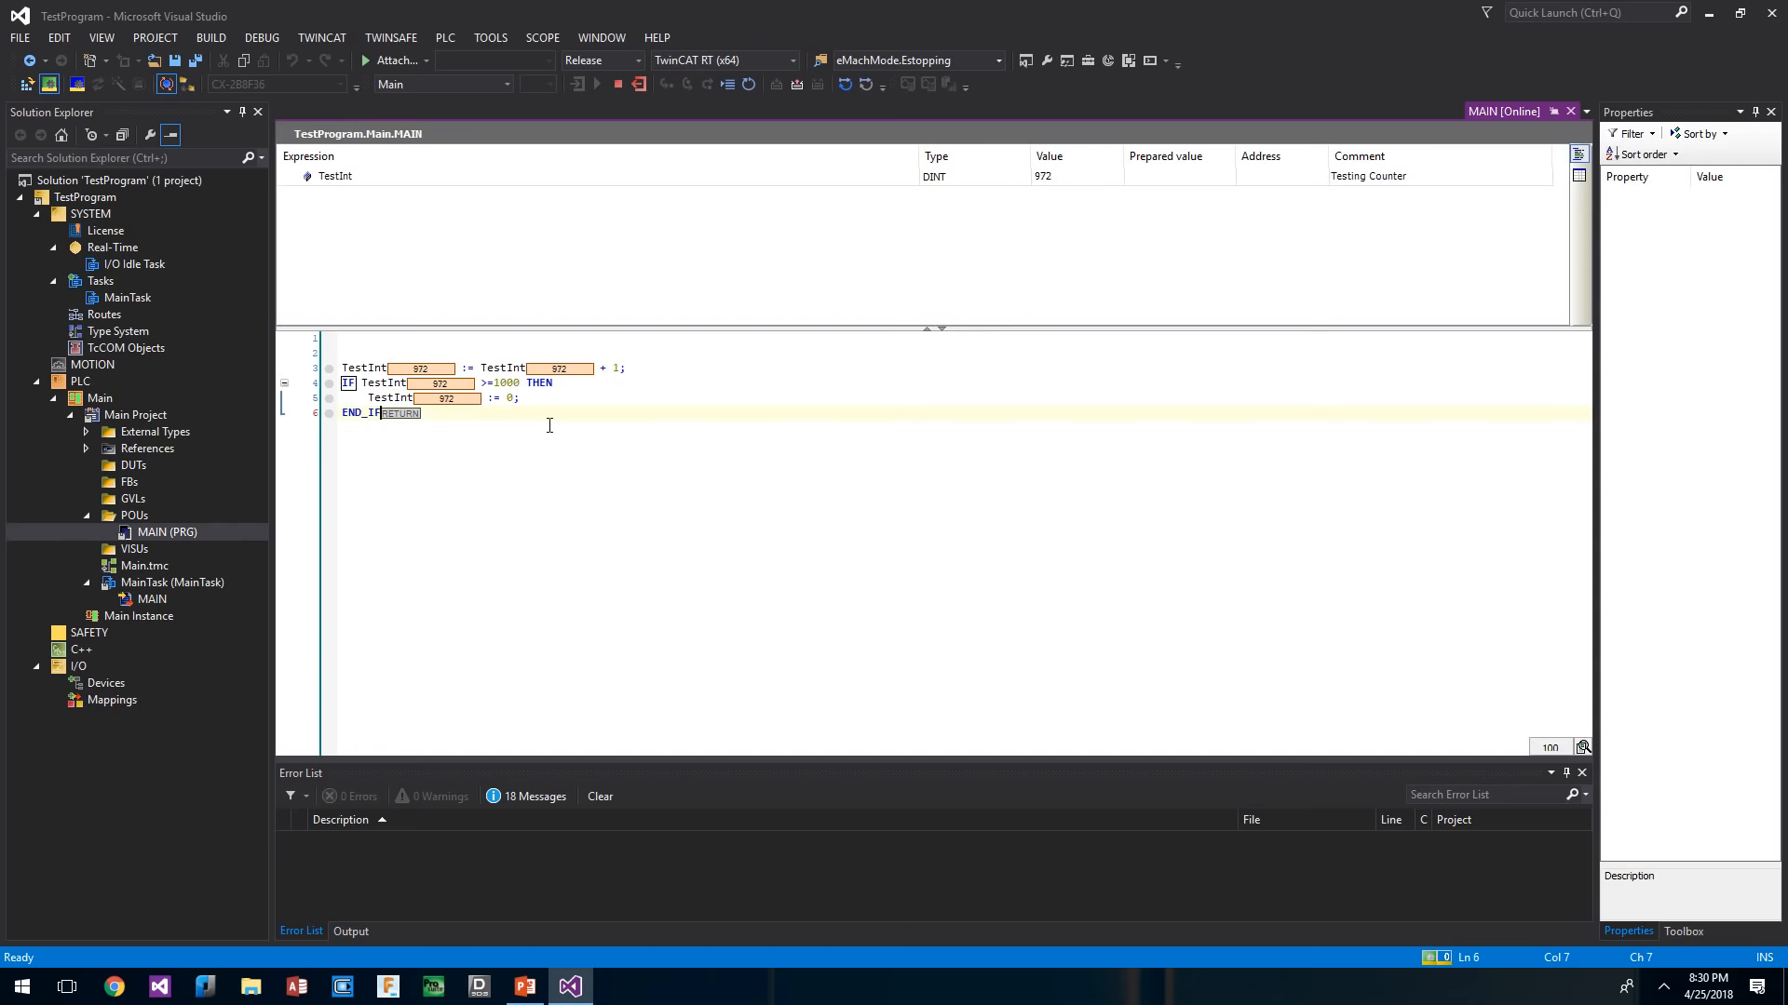
click(674, 399)
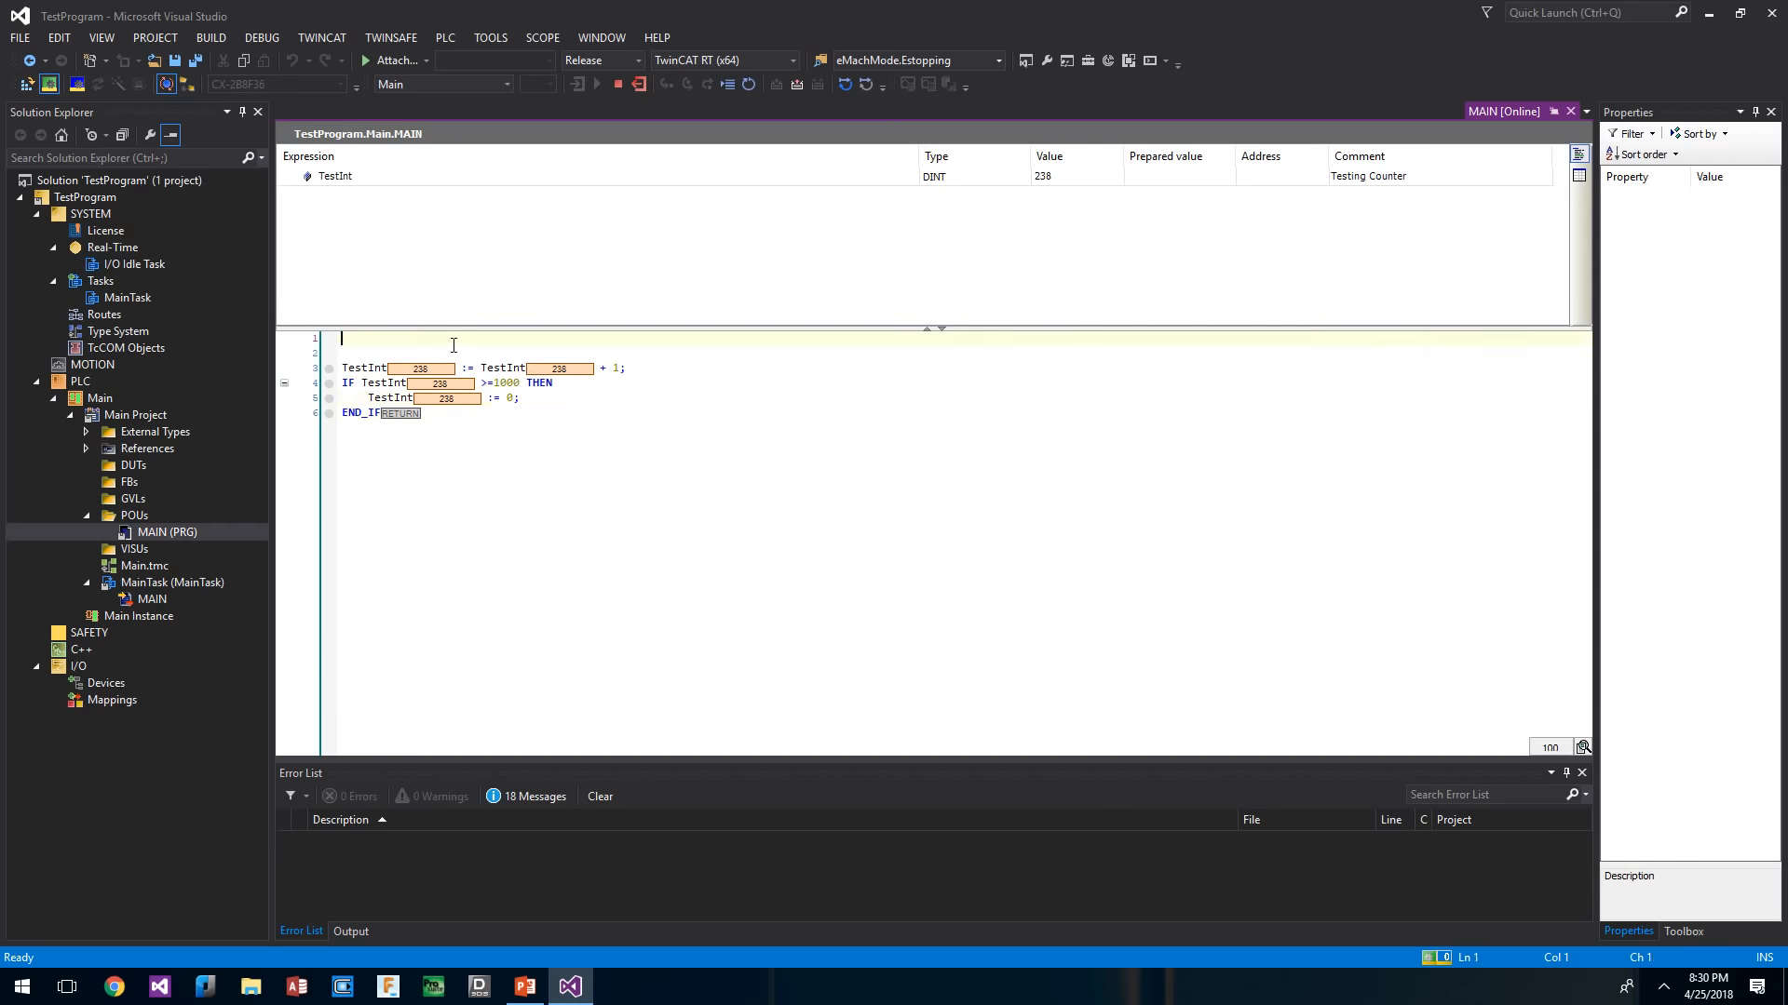
click(664, 428)
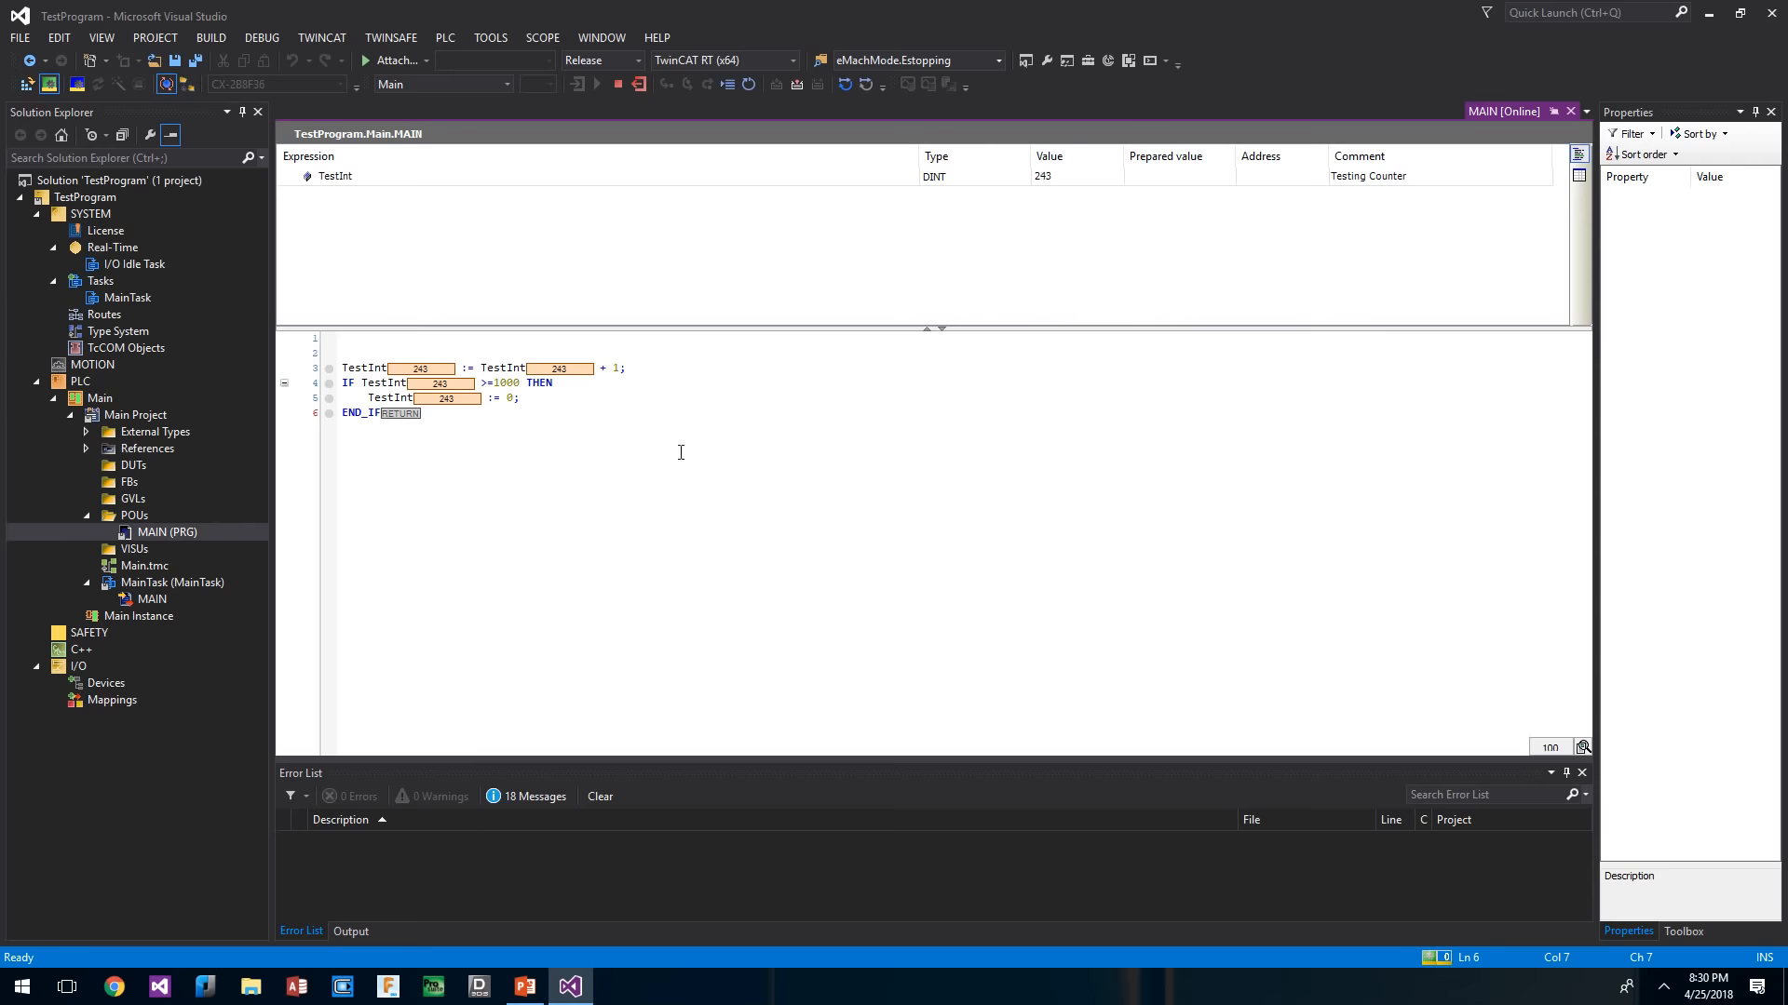
click(408, 519)
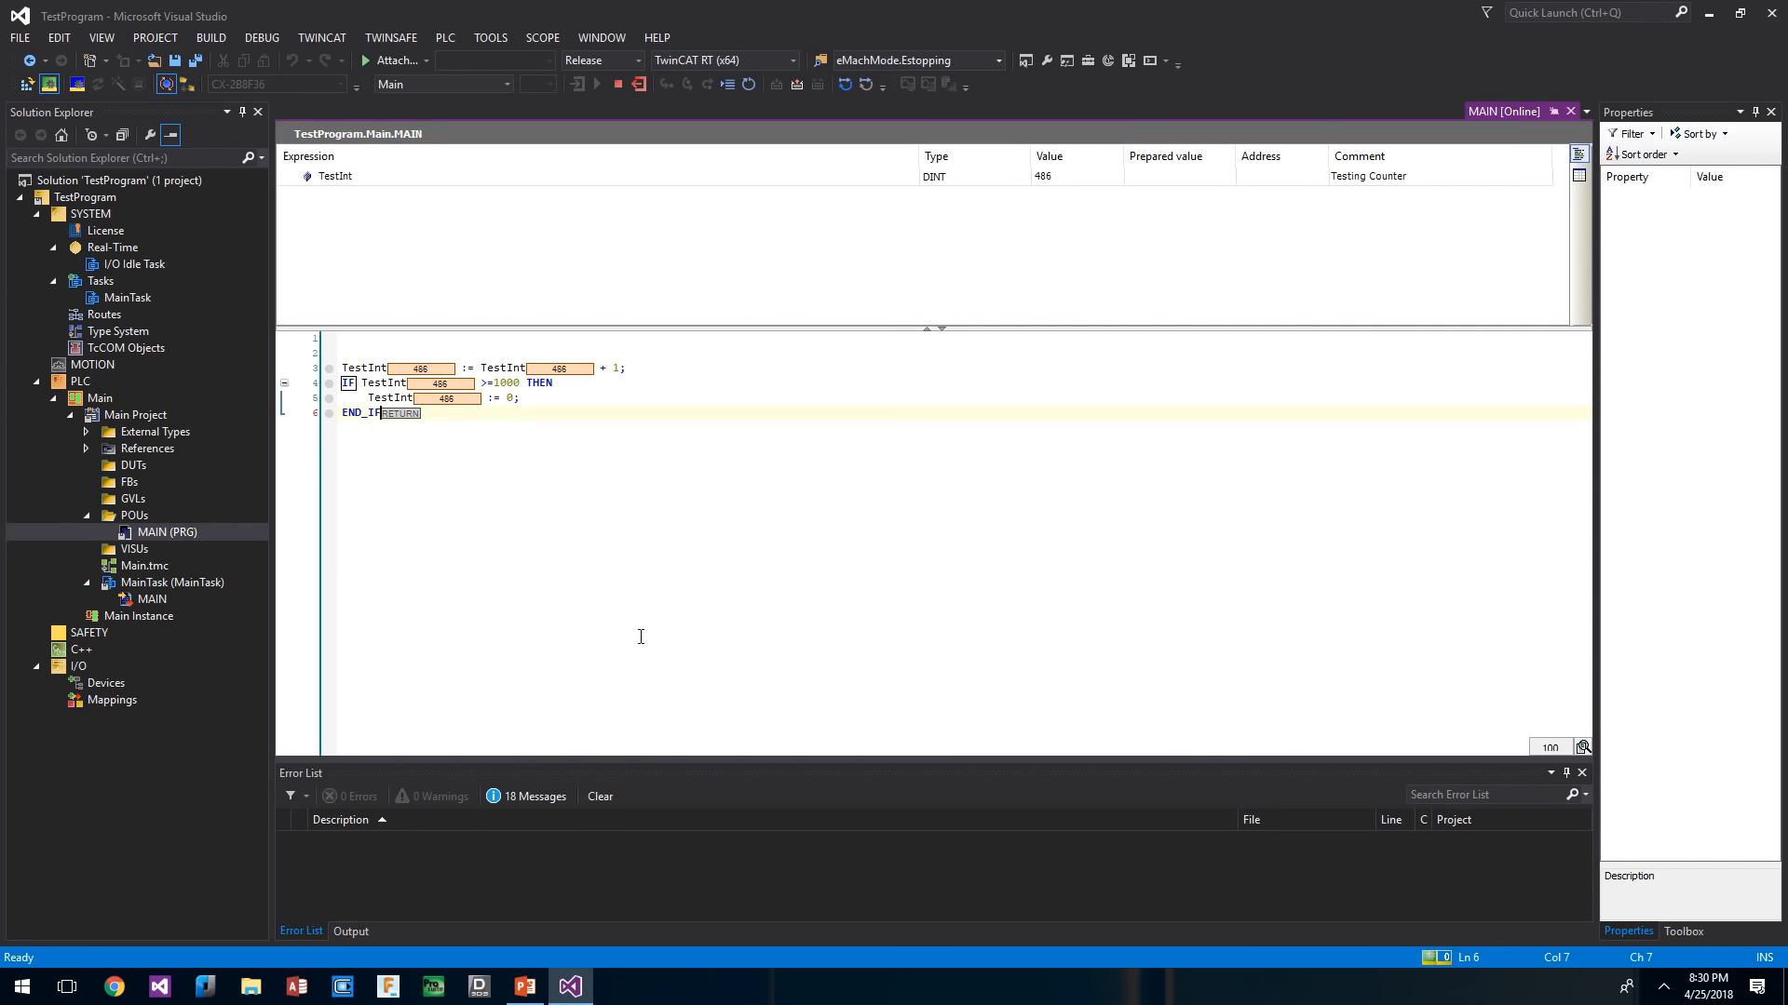
- Switch to the blank presentation in PowerPoint
click(524, 985)
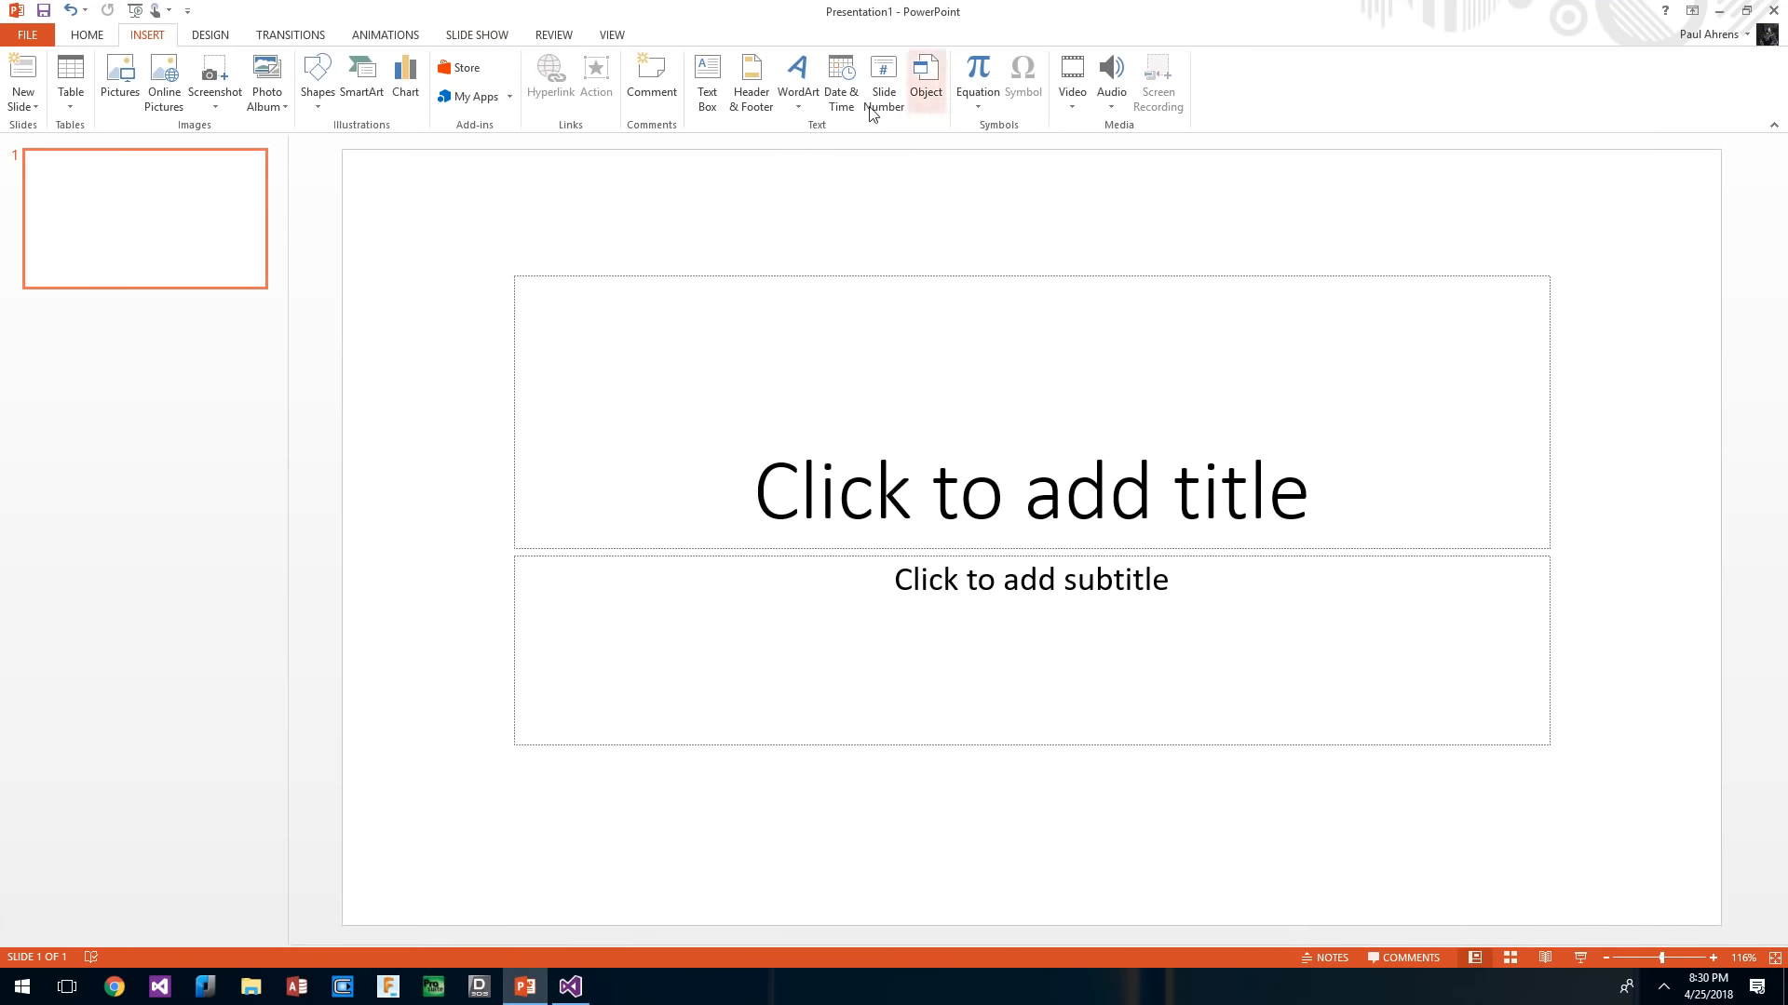